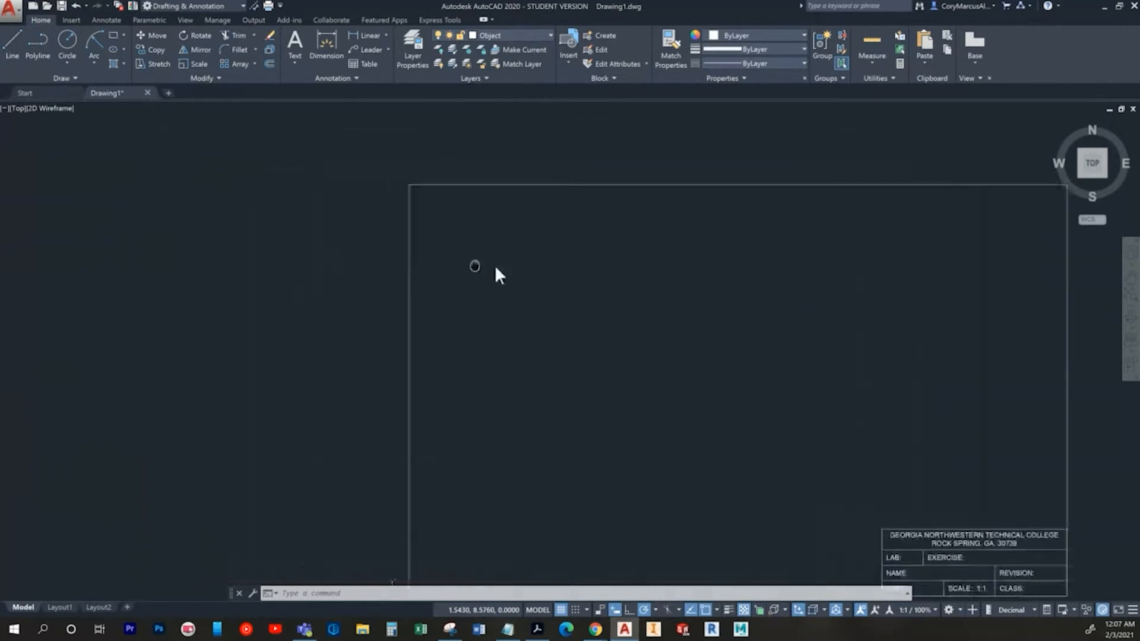
# Step: Copy the threaded shaft drawing with its leader note and paste the copy inside the title block border
pyautogui.moveTo(371, 298); pyautogui.dragTo(846, 324, button='middle')
pyautogui.scroll(5, 266, 233)
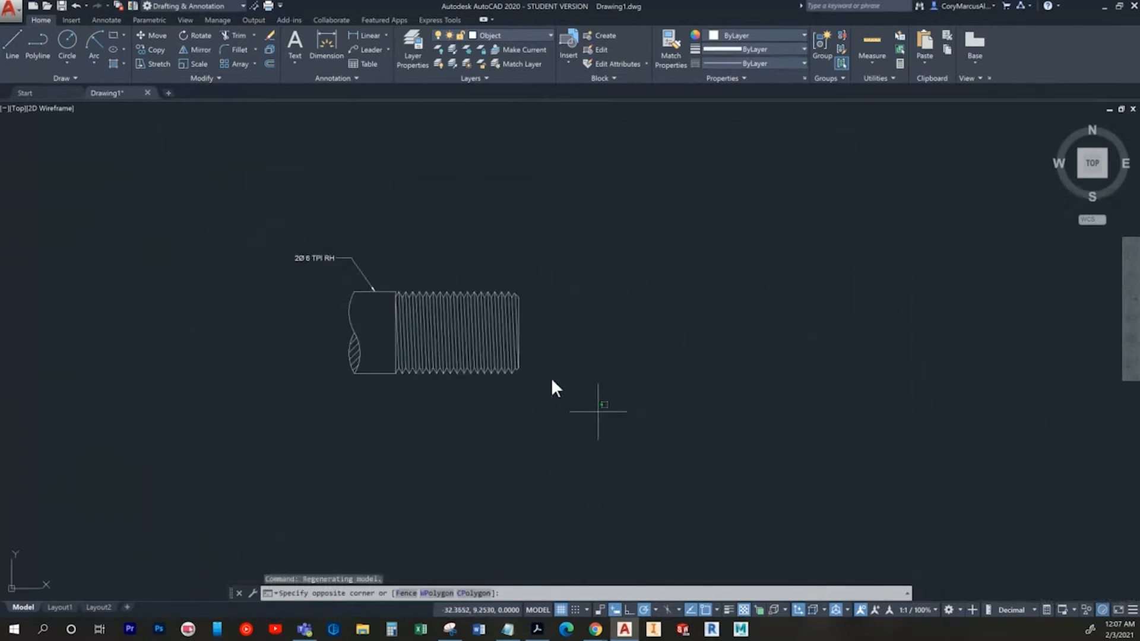
pyautogui.moveTo(597, 410); pyautogui.dragTo(186, 158)
pyautogui.hotkey('ctrl', 'c')
pyautogui.moveTo(665, 439); pyautogui.dragTo(378, 384, button='middle')
pyautogui.moveTo(957, 487); pyautogui.dragTo(0, 324, button='middle')
pyautogui.click(737, 326)
pyautogui.click(736, 326)
pyautogui.hotkey('ctrl', 'v')
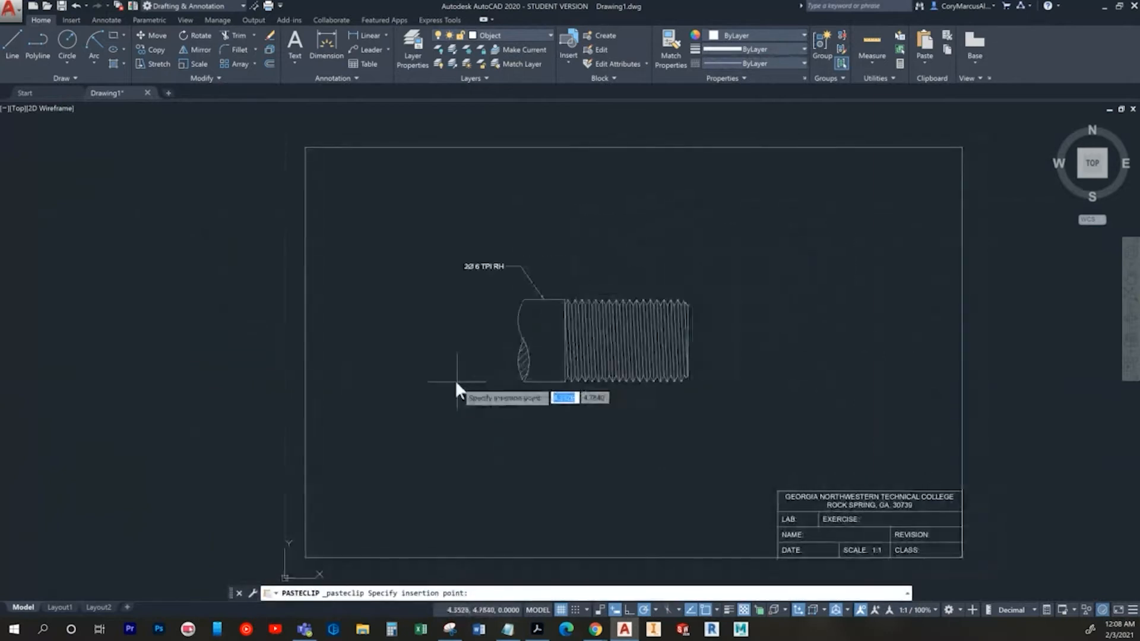
pyautogui.scroll(2, 439, 374)
pyautogui.press('Escape')
# Step: Append "double thread" to the pasted shaft's leader note so it reads "2Ø 6 TPI RH double thread"
pyautogui.scroll(1, 534, 368)
pyautogui.scroll(2, 647, 363)
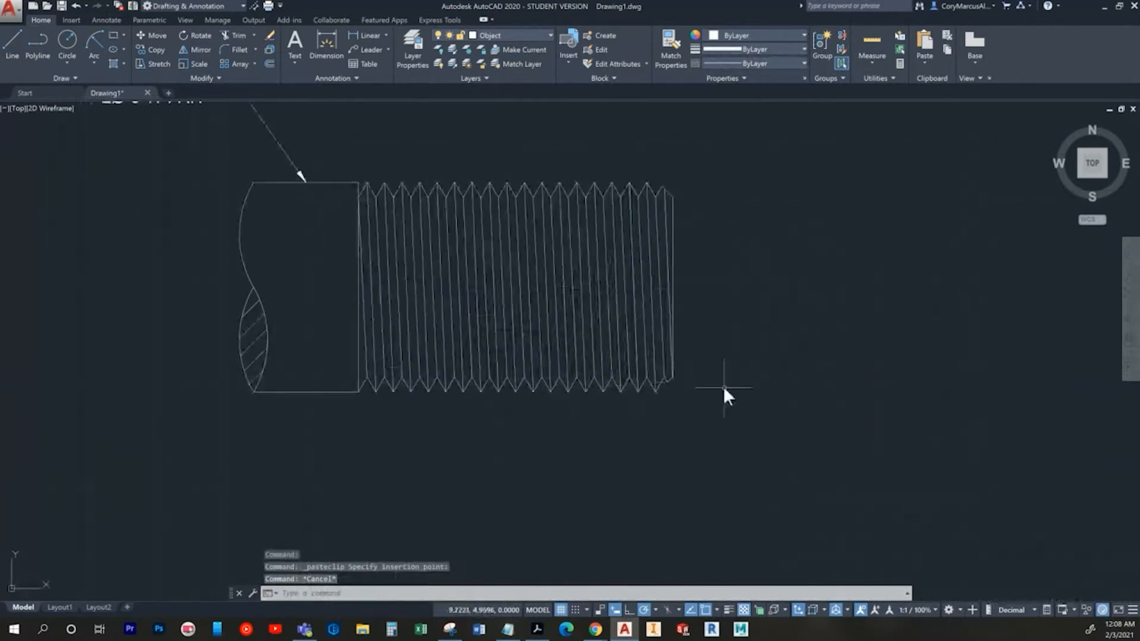
pyautogui.moveTo(310, 279); pyautogui.dragTo(387, 340, button='middle')
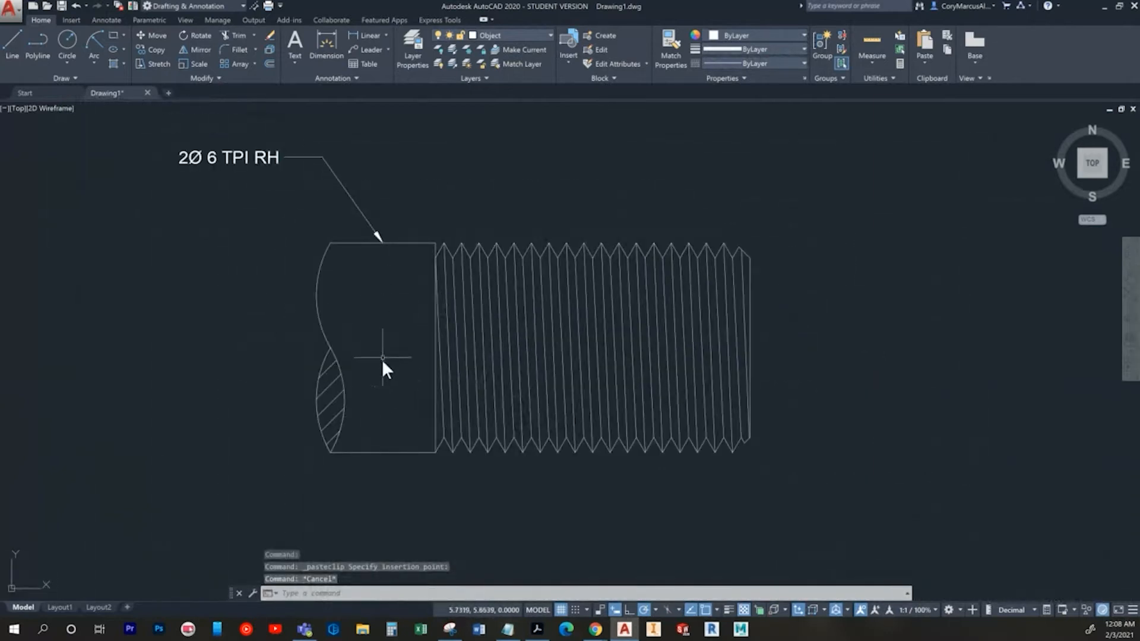
pyautogui.moveTo(290, 204); pyautogui.dragTo(298, 223, button='middle')
pyautogui.moveTo(270, 174); pyautogui.dragTo(367, 220, button='middle')
pyautogui.click(358, 219)
pyautogui.click(368, 219)
pyautogui.doubleClick(362, 218)
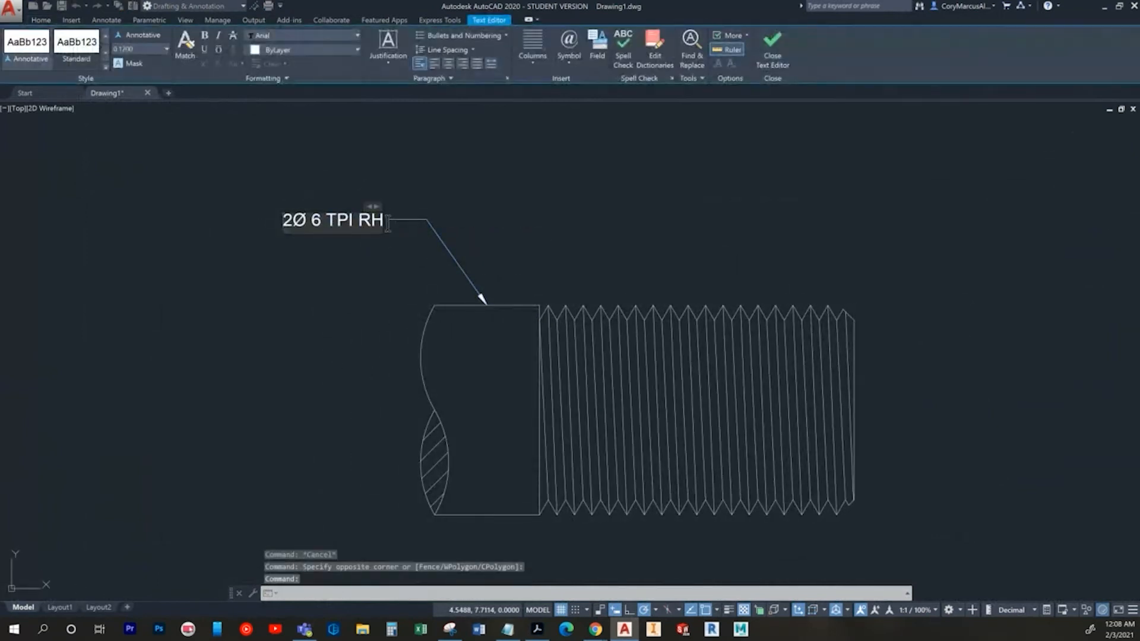
pyautogui.write('doubl')
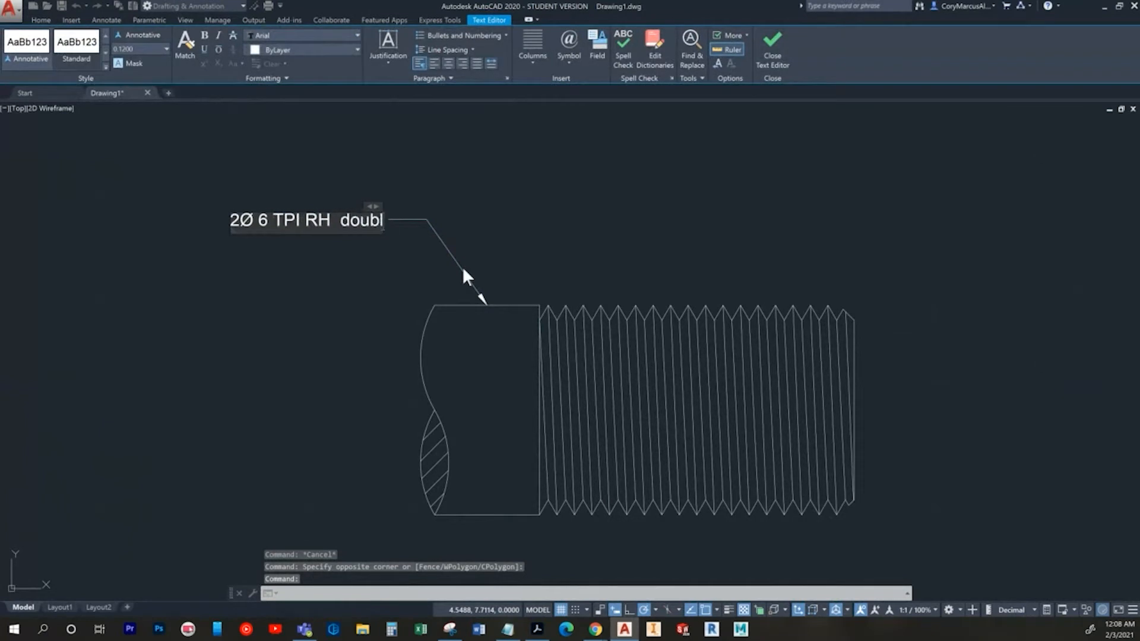
pyautogui.write('e thread')
pyautogui.press('Escape')
pyautogui.press('Escape')
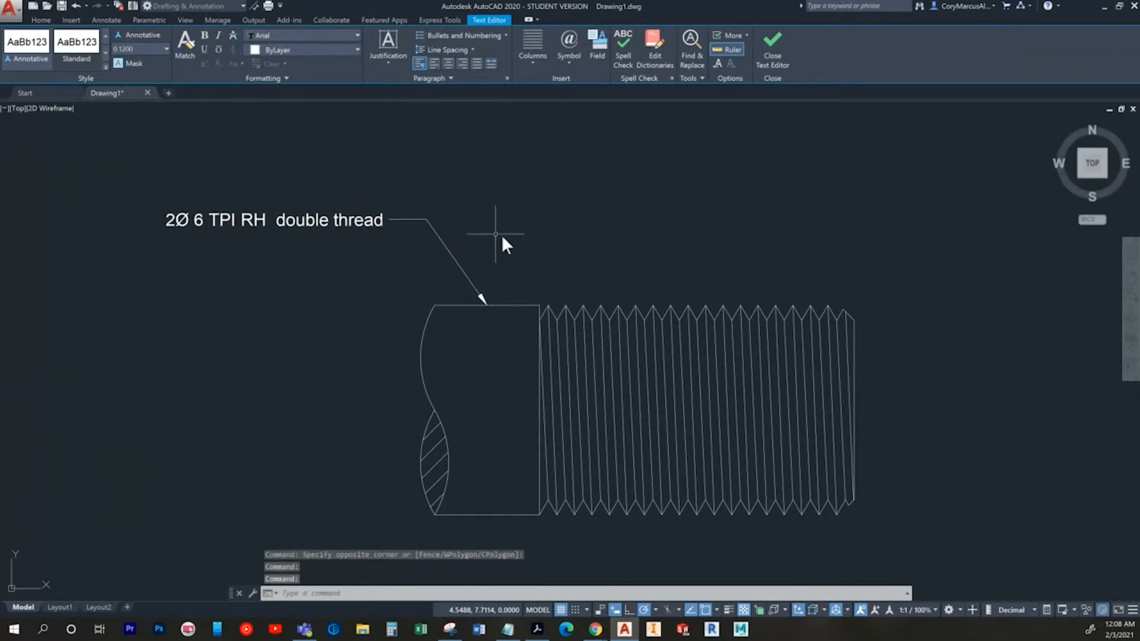
# Step: Delete the thread profile segments and slope lines at the upper corner of the shaft's free end
pyautogui.moveTo(872, 383); pyautogui.dragTo(821, 376, button='middle')
pyautogui.scroll(5, 826, 463)
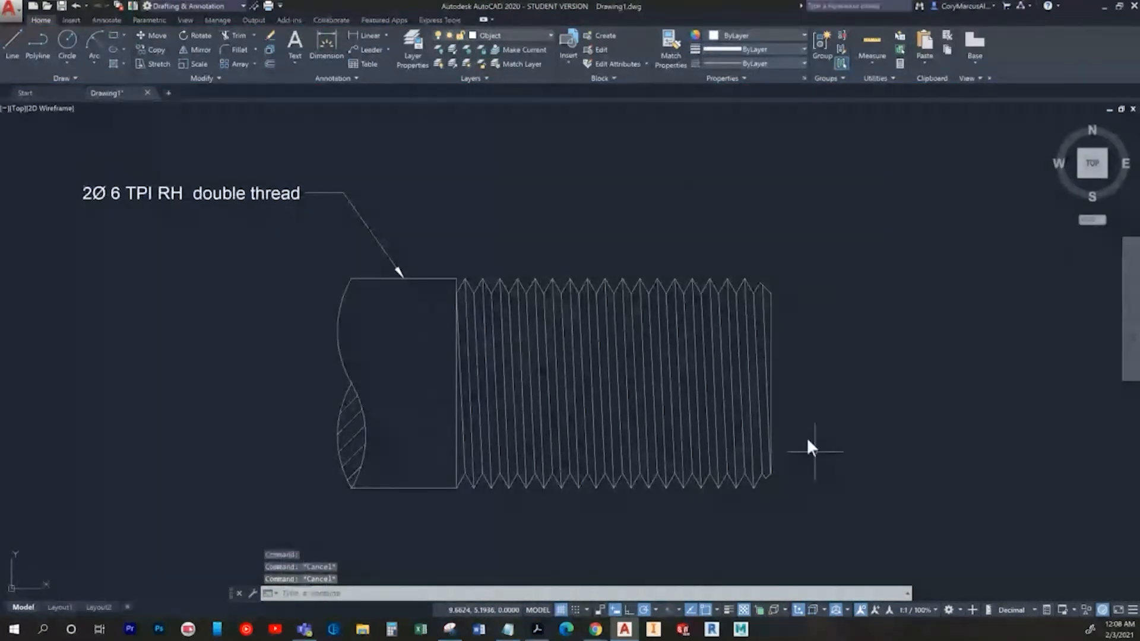
pyautogui.click(731, 282)
pyautogui.click(686, 185)
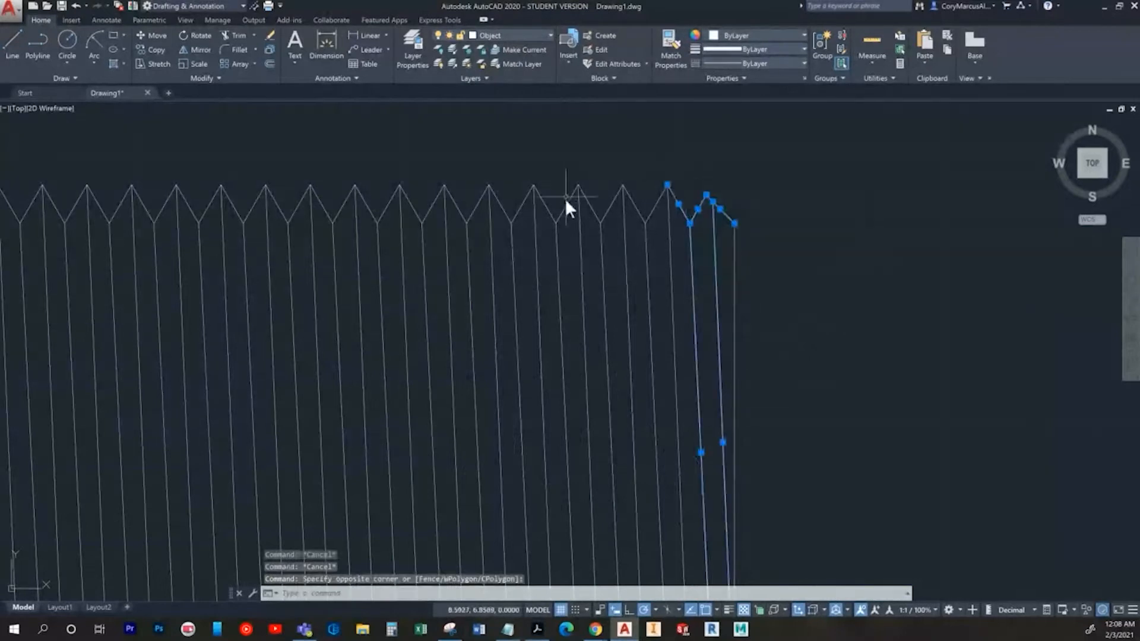
pyautogui.press('Delete')
# Step: Delete the remaining upper and lower thread profiles and slope lines, keeping the shank outline and the vertical end line
pyautogui.scroll(-5, 718, 265)
pyautogui.click(735, 357)
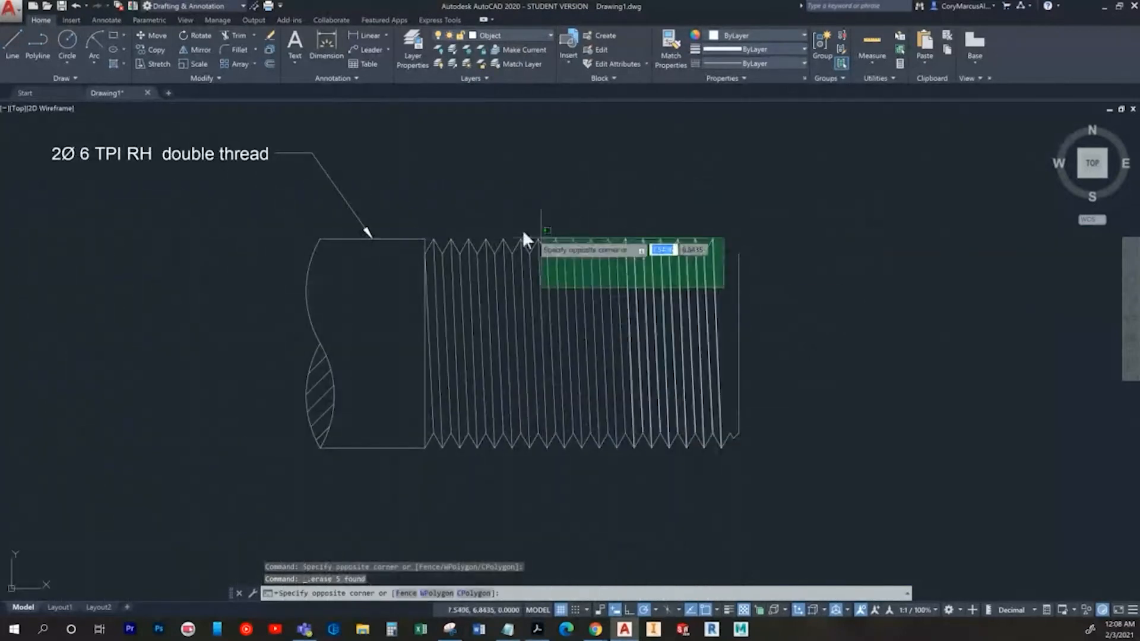
pyautogui.click(432, 202)
pyautogui.press('Delete')
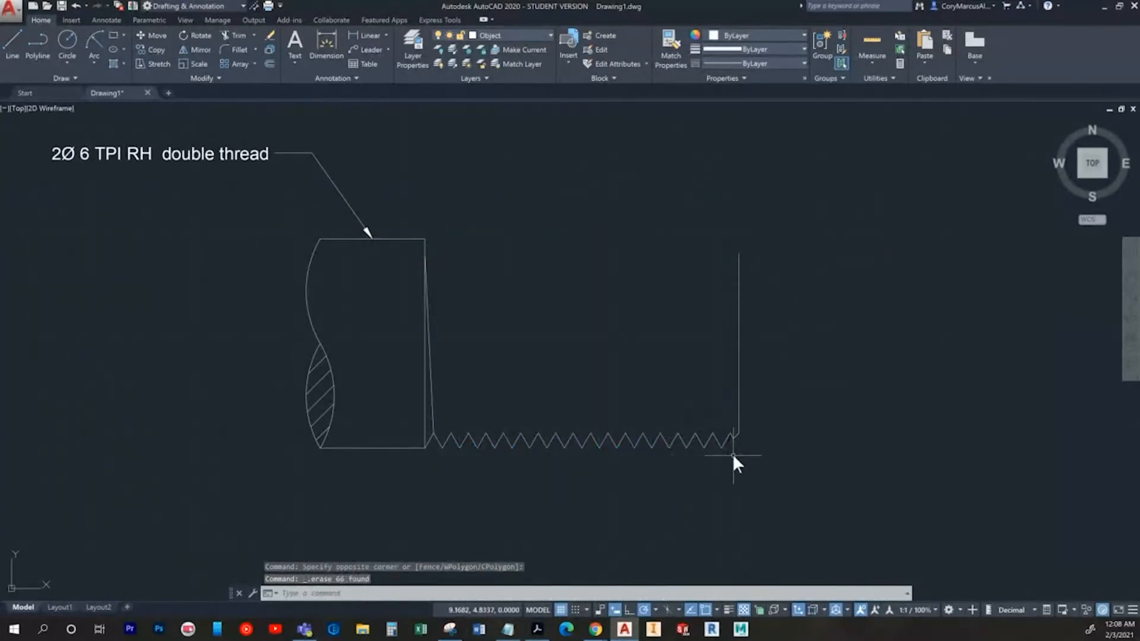
pyautogui.click(735, 454)
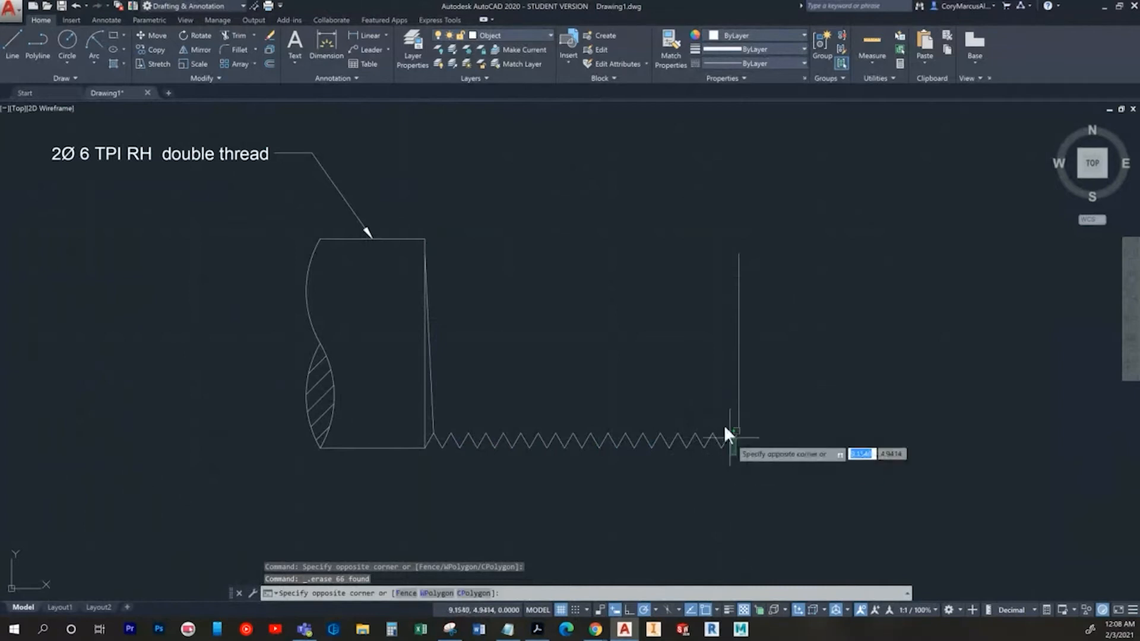
pyautogui.click(430, 382)
pyautogui.press('Delete')
pyautogui.moveTo(453, 307); pyautogui.dragTo(542, 349, button='middle')
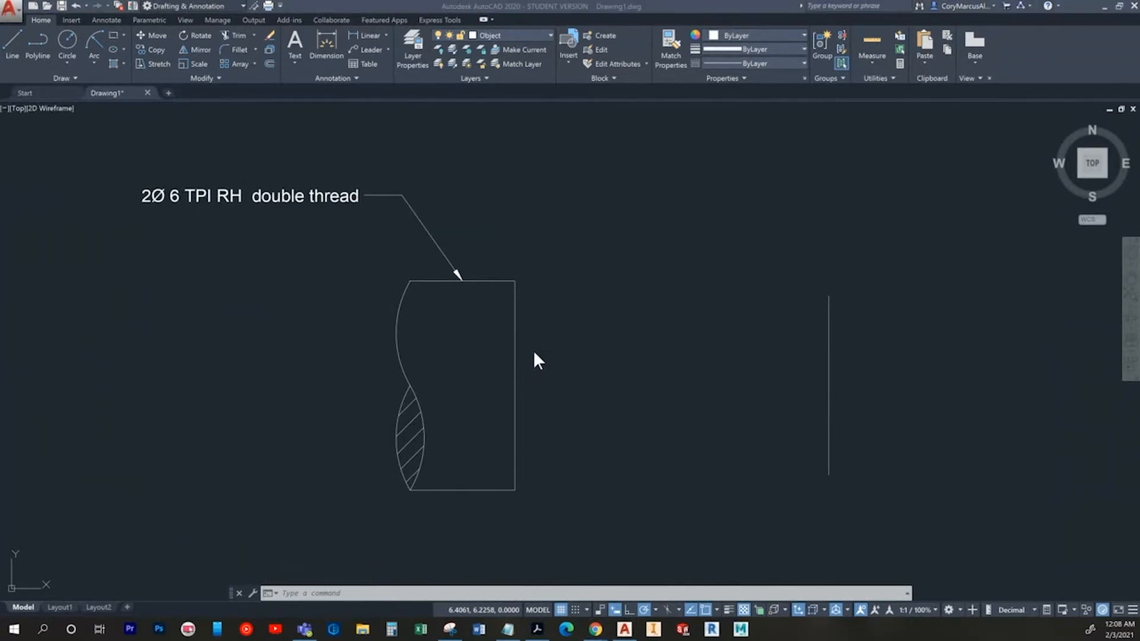
# Step: Switch to the technical drawing textbook in Acrobat, examine the double thread example in Figure 13.10 on page 599, and return to AutoCAD
pyautogui.hotkey('alt', 'Tab')
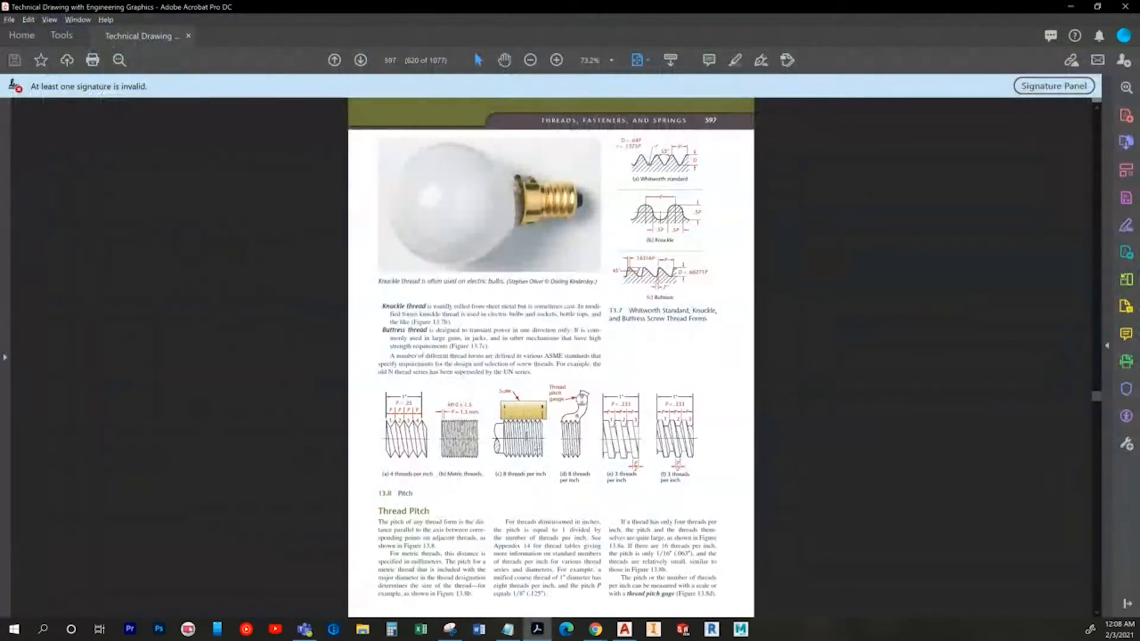
pyautogui.scroll(-1, 529, 438)
pyautogui.scroll(1, 526, 437)
pyautogui.scroll(-1, 526, 437)
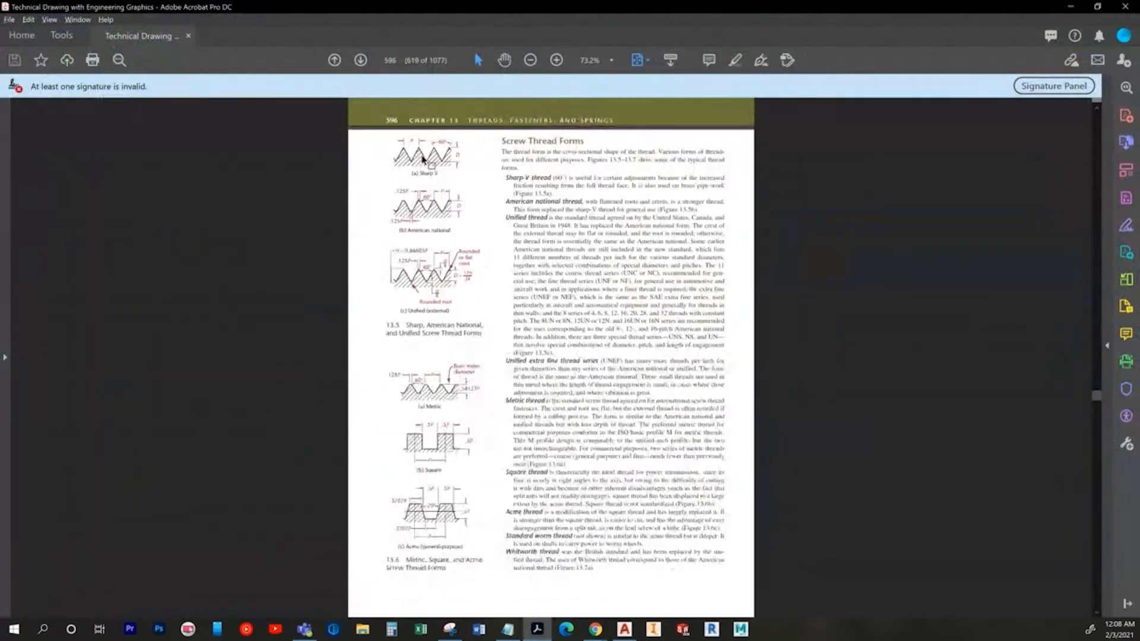
pyautogui.scroll(-3, 586, 399)
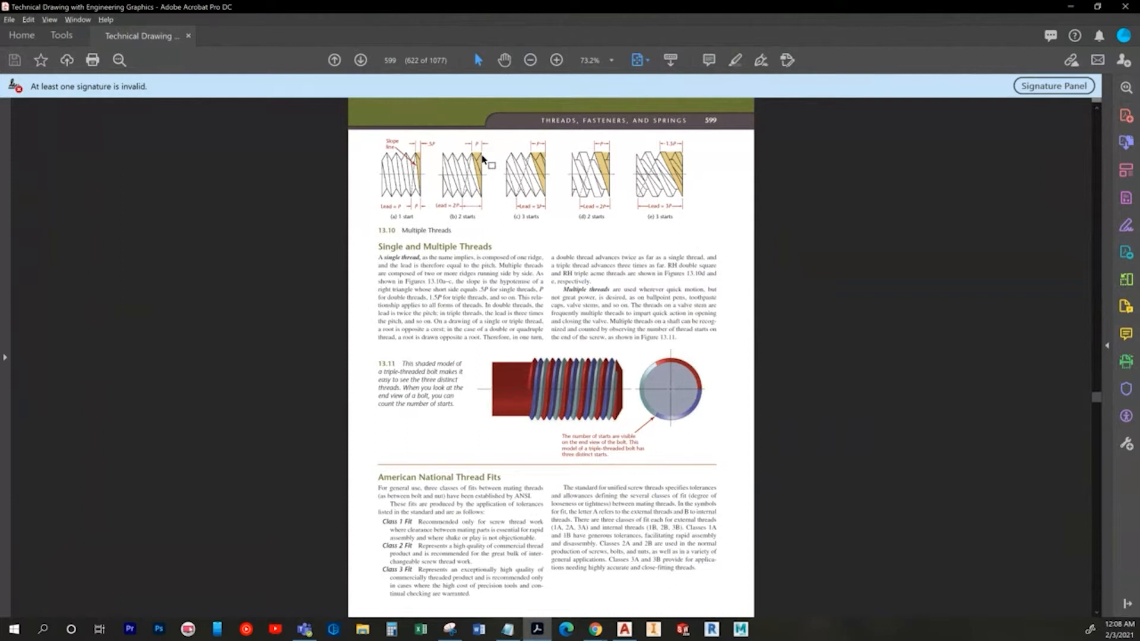
pyautogui.hotkey('alt', 'Tab')
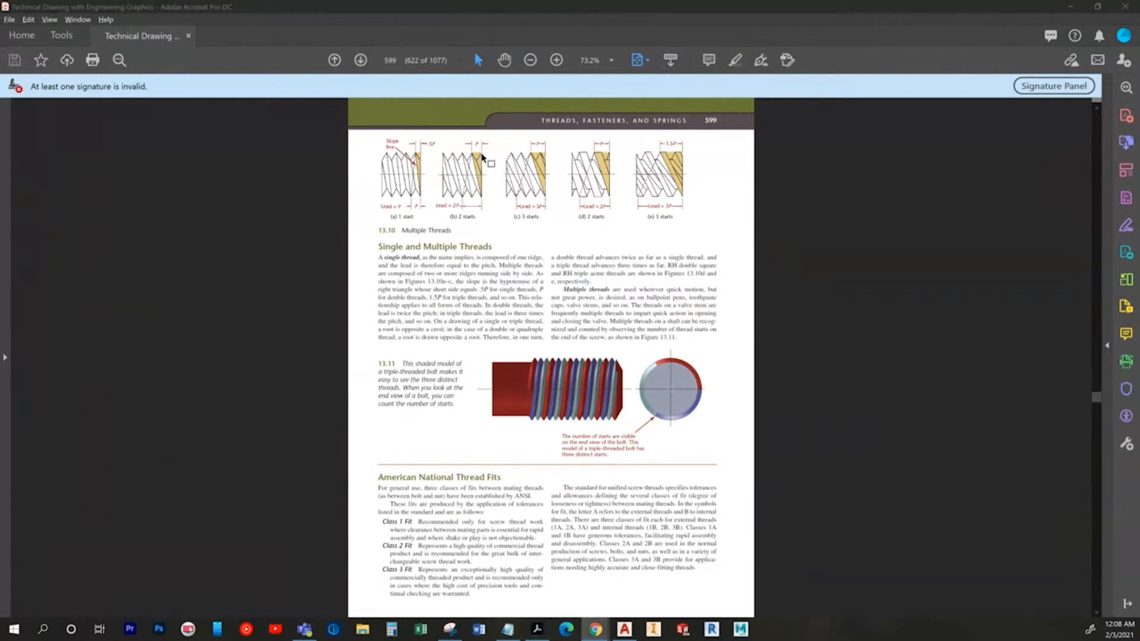
pyautogui.hotkey('alt', 'Tab')
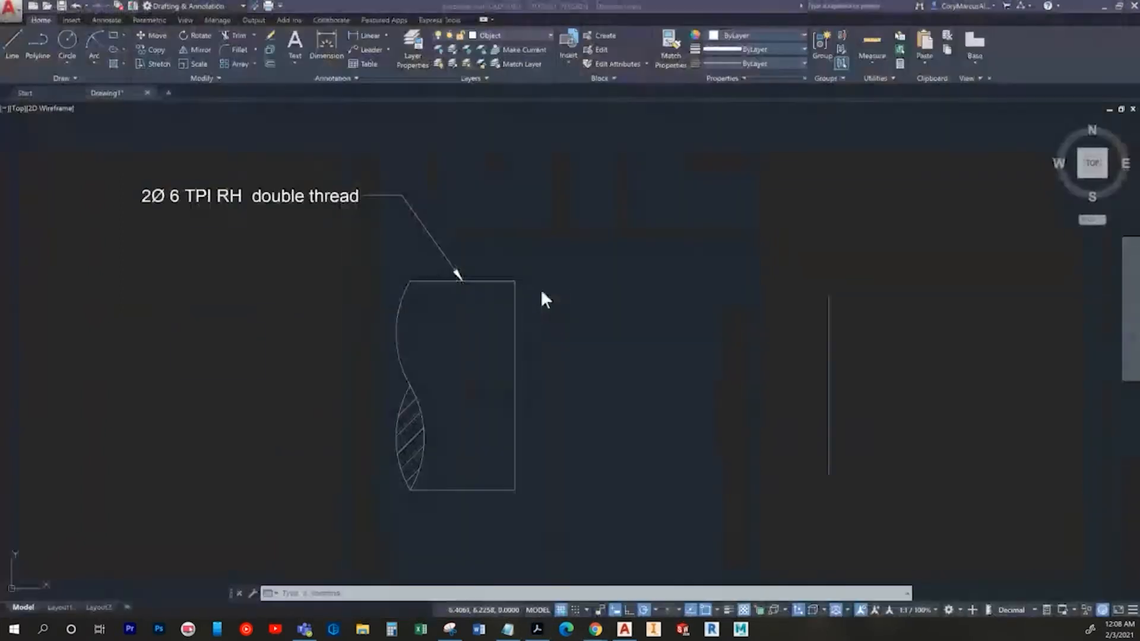
pyautogui.write('l')
pyautogui.press('Return')
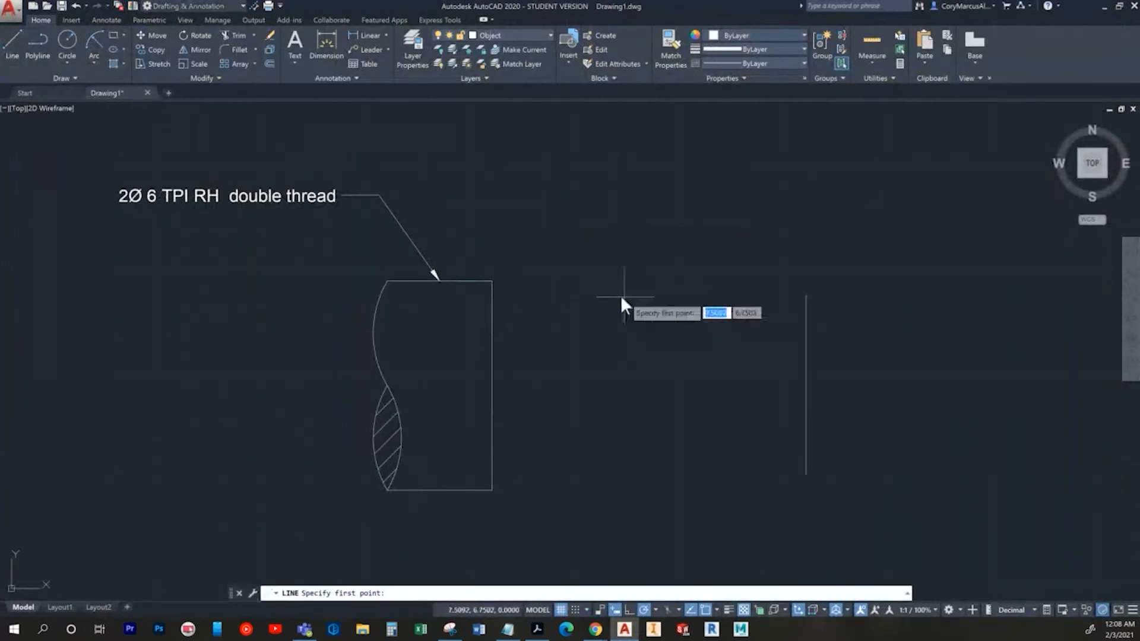
pyautogui.click(496, 276)
pyautogui.press('Escape')
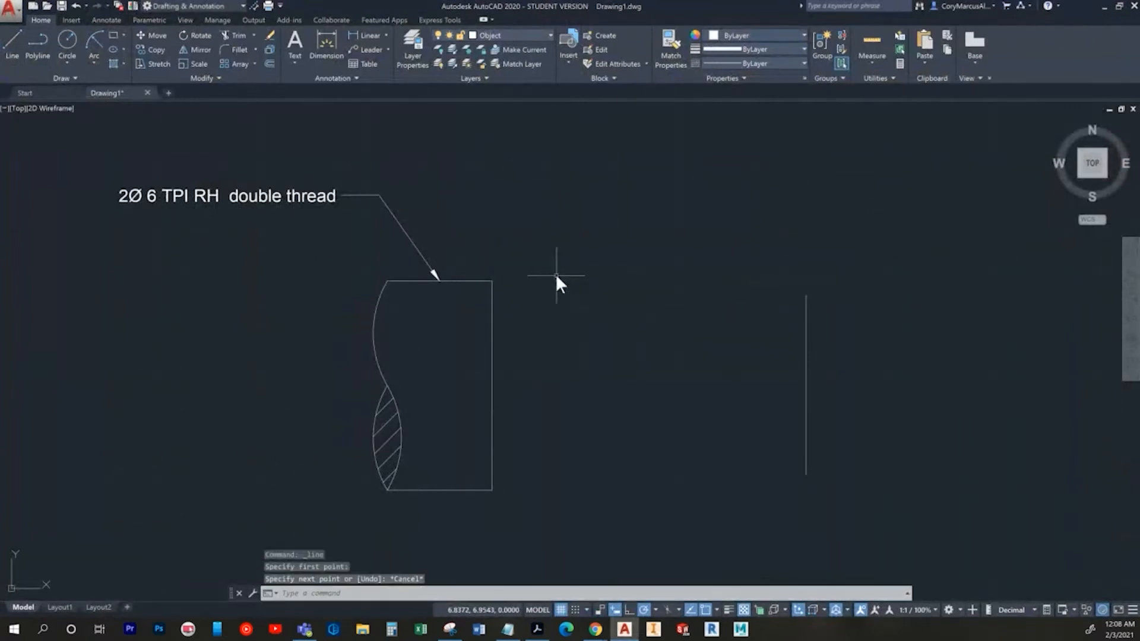
# Step: Offset the shank's vertical shoulder line by .16667 toward the free end of the shaft
pyautogui.write('o')
pyautogui.press('Return')
pyautogui.write('.1')
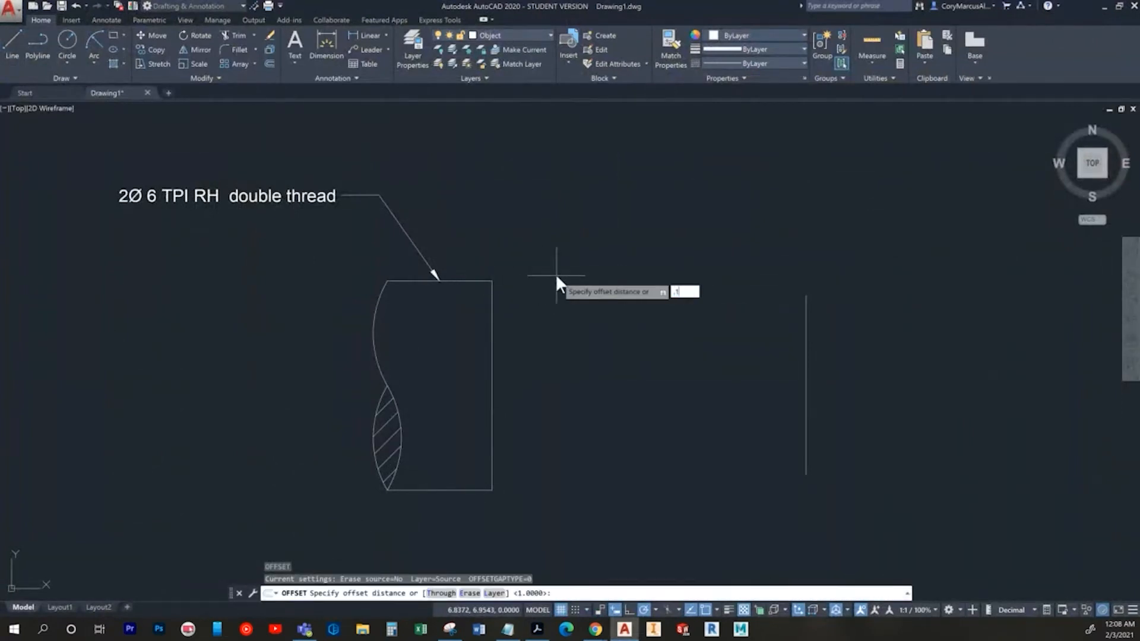
pyautogui.write('6667')
pyautogui.press('Return')
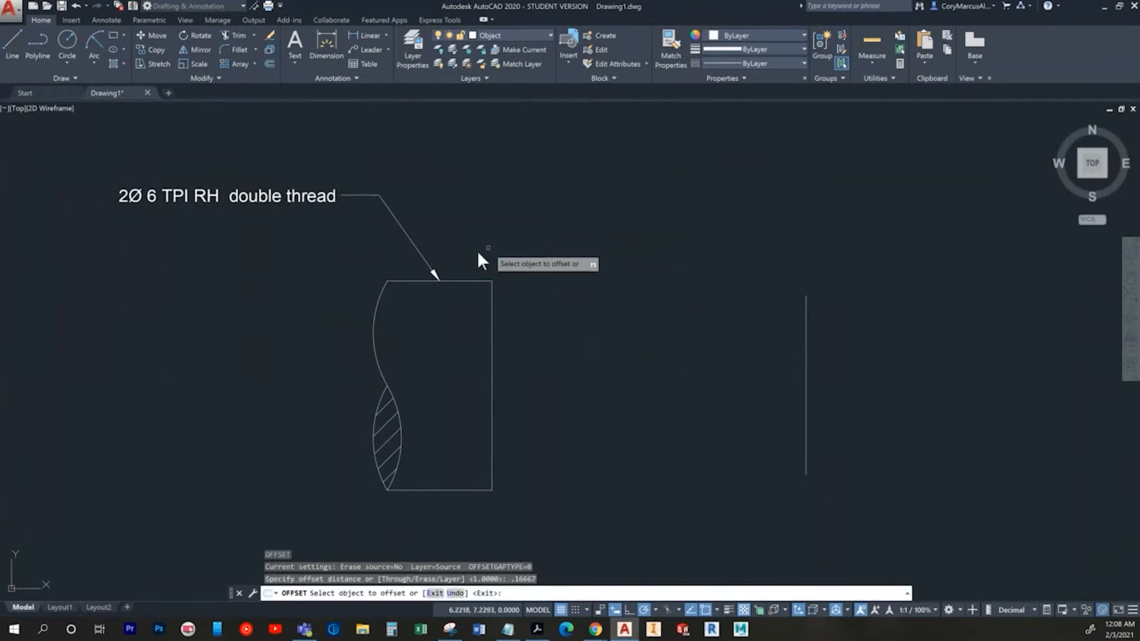
pyautogui.click(492, 311)
pyautogui.click(516, 313)
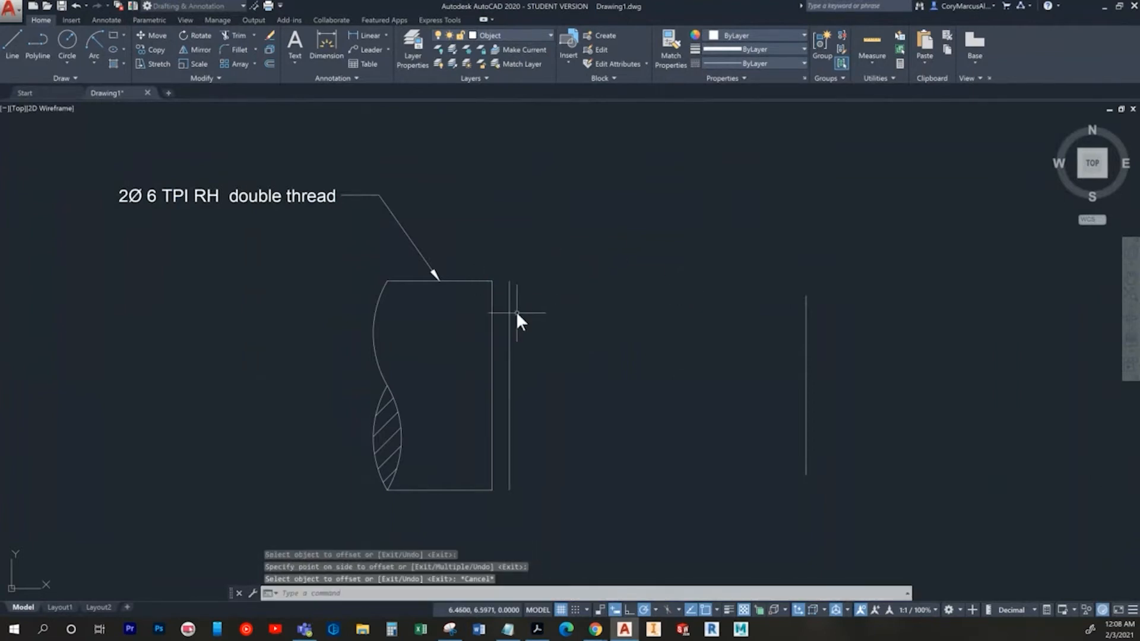
pyautogui.press('Escape')
# Step: Draw a horizontal line joining the upper ends of the shoulder line and its offset copy
pyautogui.write('l')
pyautogui.press('Return')
pyautogui.scroll(6, 534, 291)
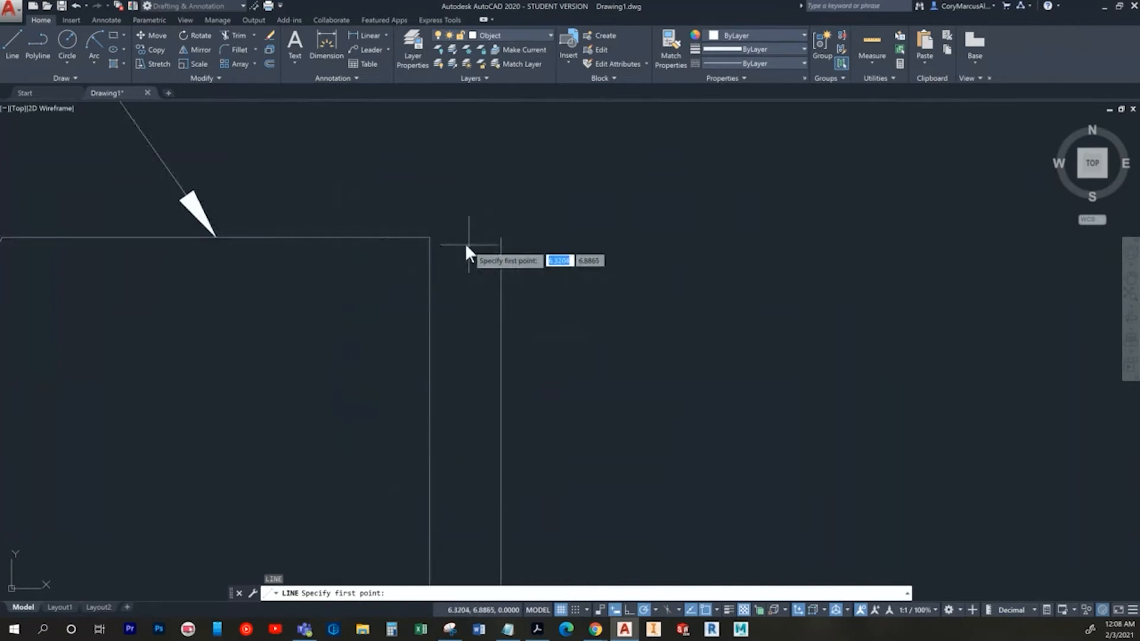
pyautogui.click(428, 237)
pyautogui.click(501, 236)
pyautogui.press('Return')
# Step: Set polar tracking to 30° increments and draw a line about 0.53 long at 240° from the short horizontal line's midpoint
pyautogui.press('Return')
pyautogui.click(466, 237)
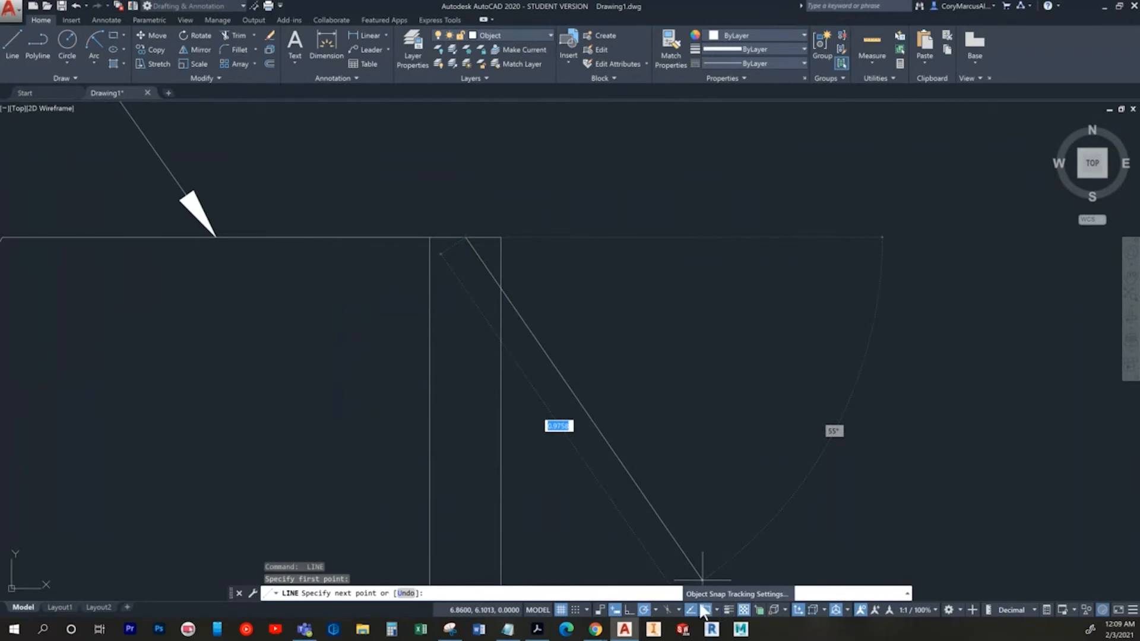
pyautogui.click(656, 610)
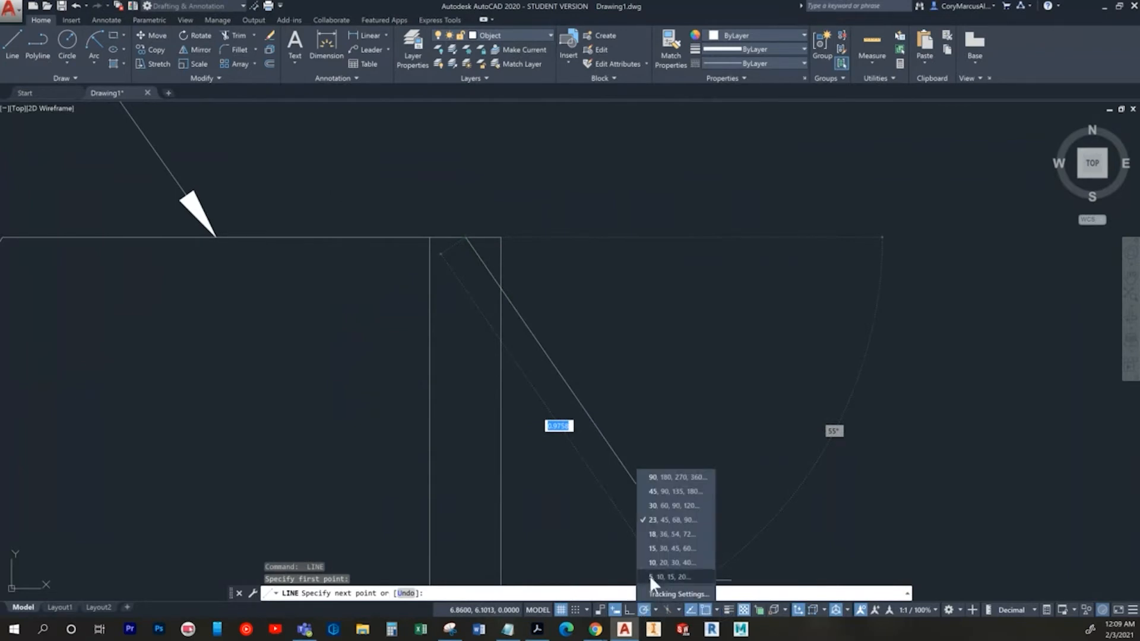
pyautogui.click(667, 505)
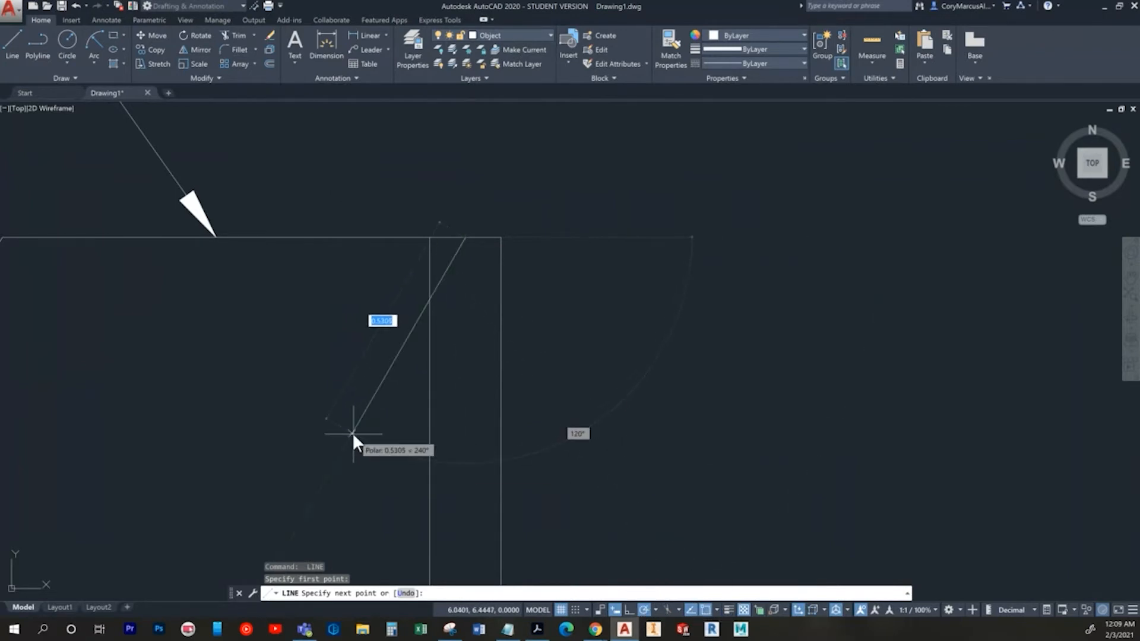
pyautogui.click(352, 432)
pyautogui.press('Return')
# Step: Draw the opposite thread flank from the same midpoint, sloping down at 300° past the offset line
pyautogui.press('Return')
pyautogui.click(466, 237)
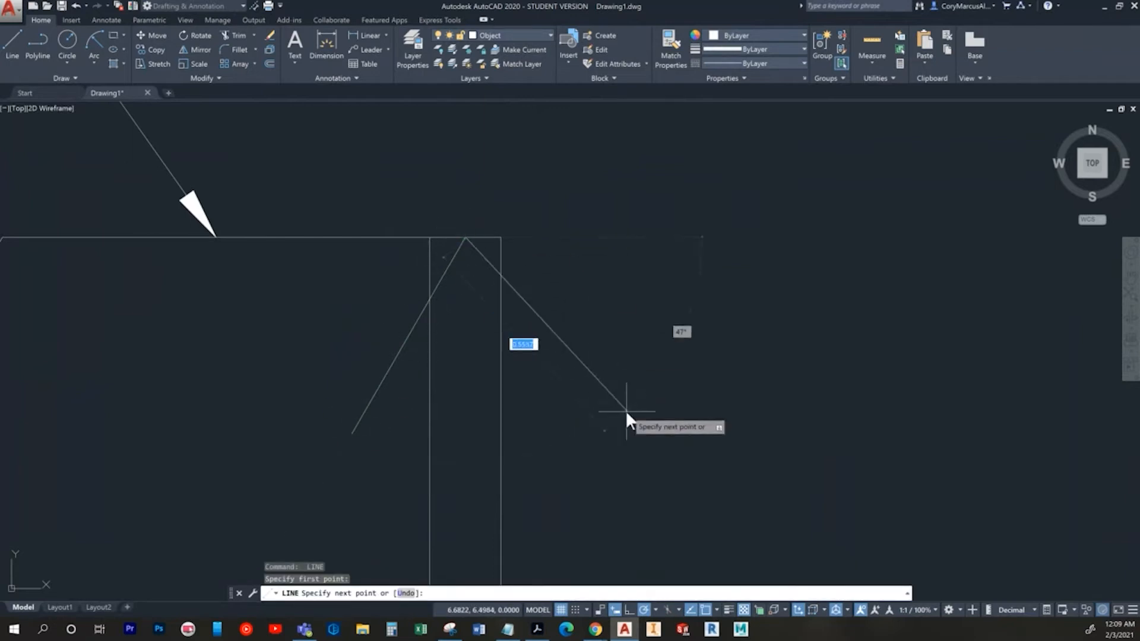
pyautogui.click(600, 462)
pyautogui.press('Escape')
pyautogui.press('Escape')
# Step: Trim both sloping flank lines where they extend beyond the two vertical lines
pyautogui.write('t')
pyautogui.press('Return')
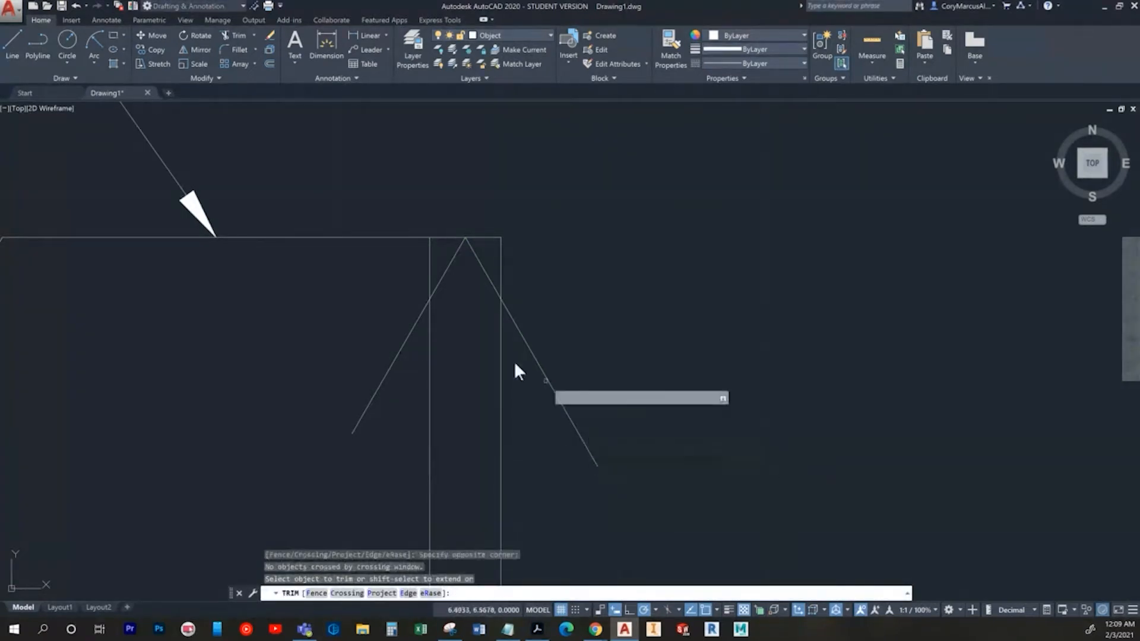
pyautogui.click(632, 382)
pyautogui.click(586, 482)
pyautogui.click(358, 307)
pyautogui.click(408, 400)
pyautogui.moveTo(457, 344); pyautogui.dragTo(482, 363, button='middle')
pyautogui.press('Escape')
pyautogui.press('Escape')
# Step: Move the two flank lines by their apex onto the upper corner of the shank's shoulder line
pyautogui.scroll(-1, 482, 347)
pyautogui.scroll(3, 502, 301)
pyautogui.click(506, 312)
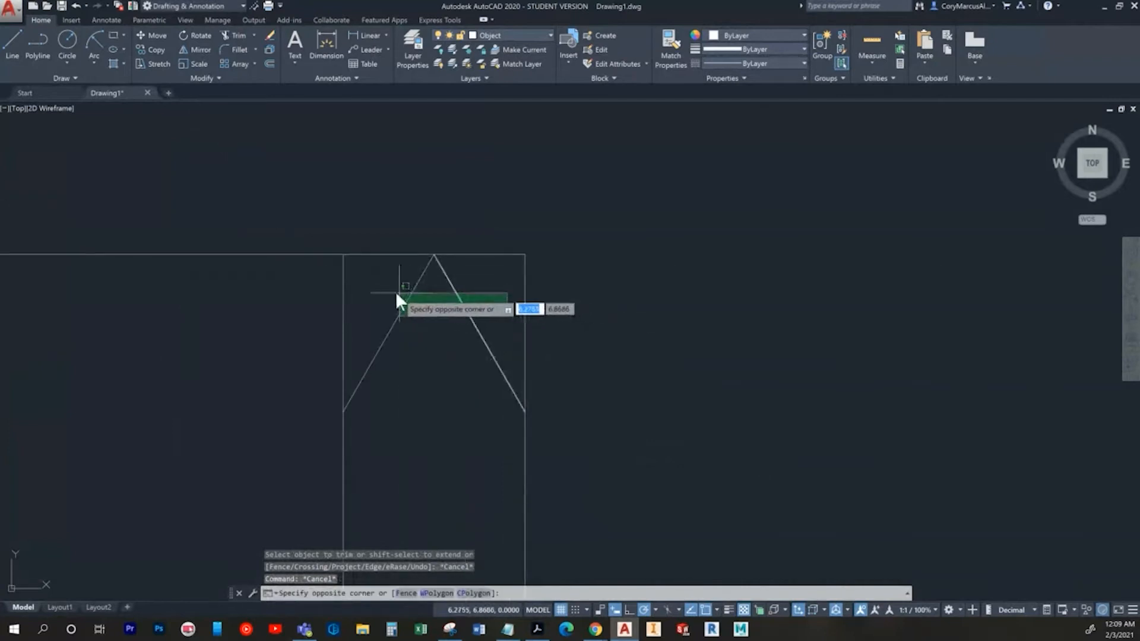
pyautogui.click(398, 291)
pyautogui.rightClick(392, 290)
pyautogui.click(441, 359)
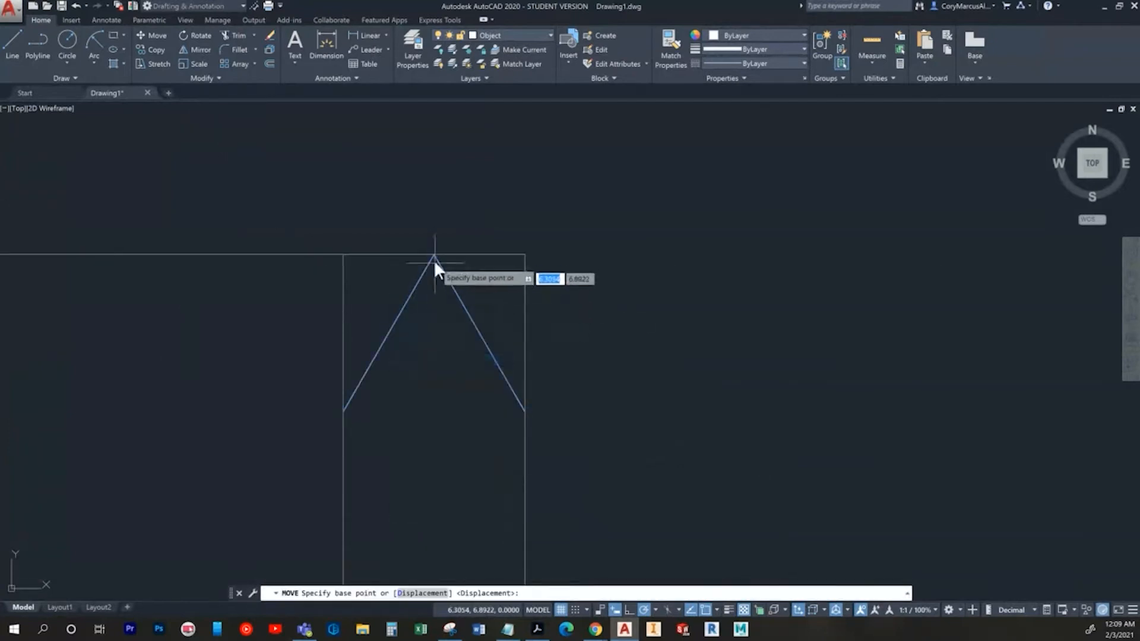
pyautogui.click(434, 255)
pyautogui.click(344, 255)
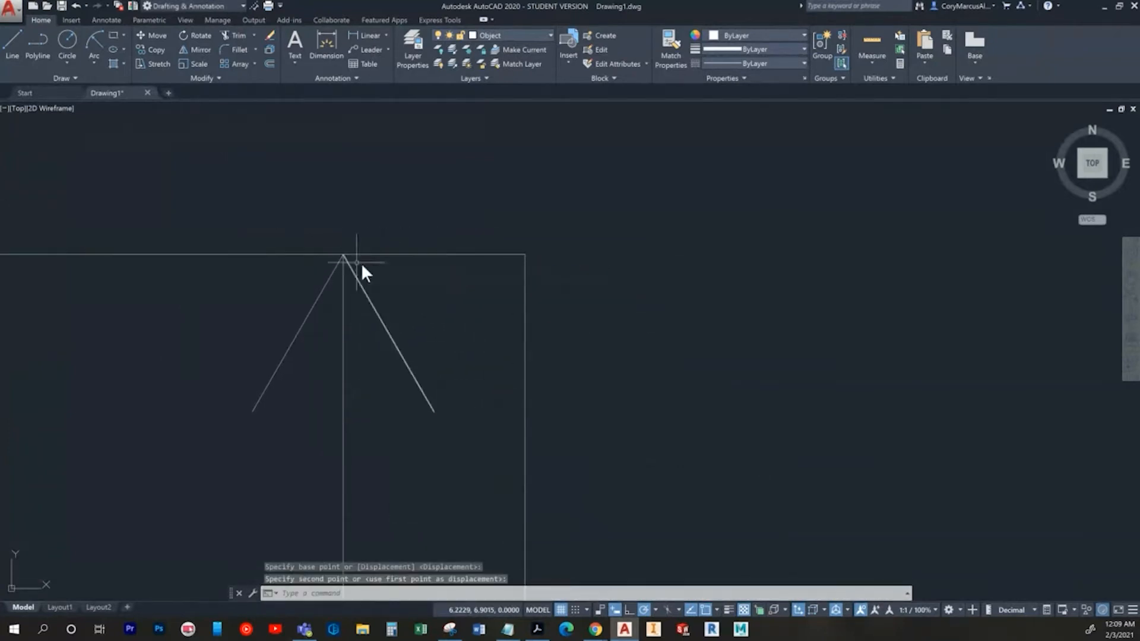
pyautogui.press('Escape')
# Step: Delete the offset vertical line and the short horizontal construction line beside the shoulder
pyautogui.scroll(-4, 487, 291)
pyautogui.moveTo(483, 335); pyautogui.dragTo(549, 321, button='middle')
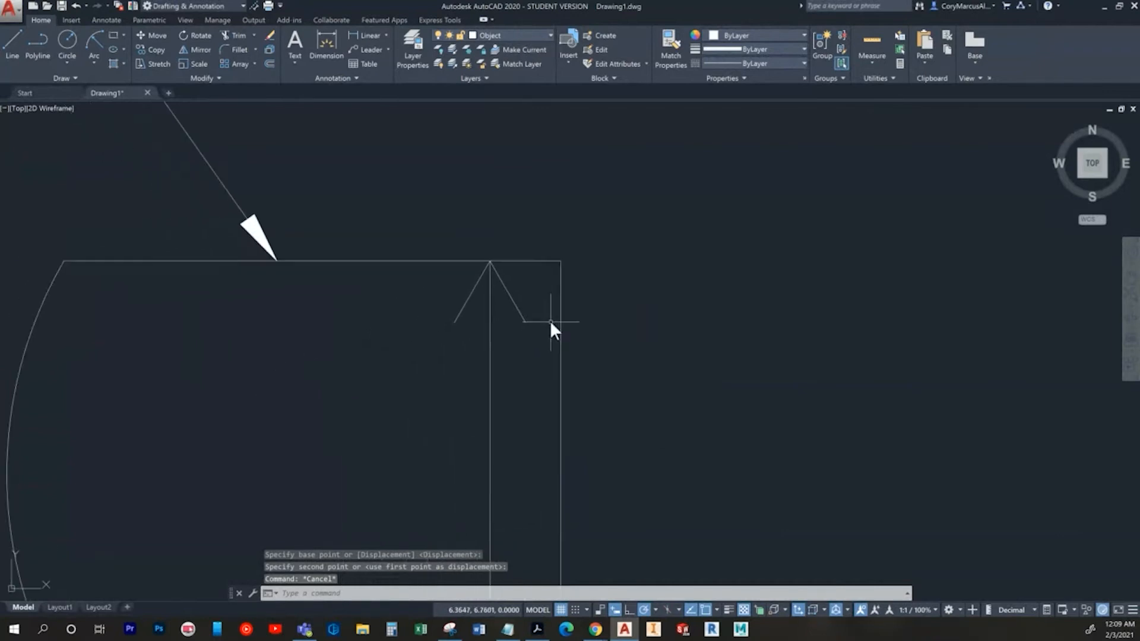
pyautogui.click(577, 316)
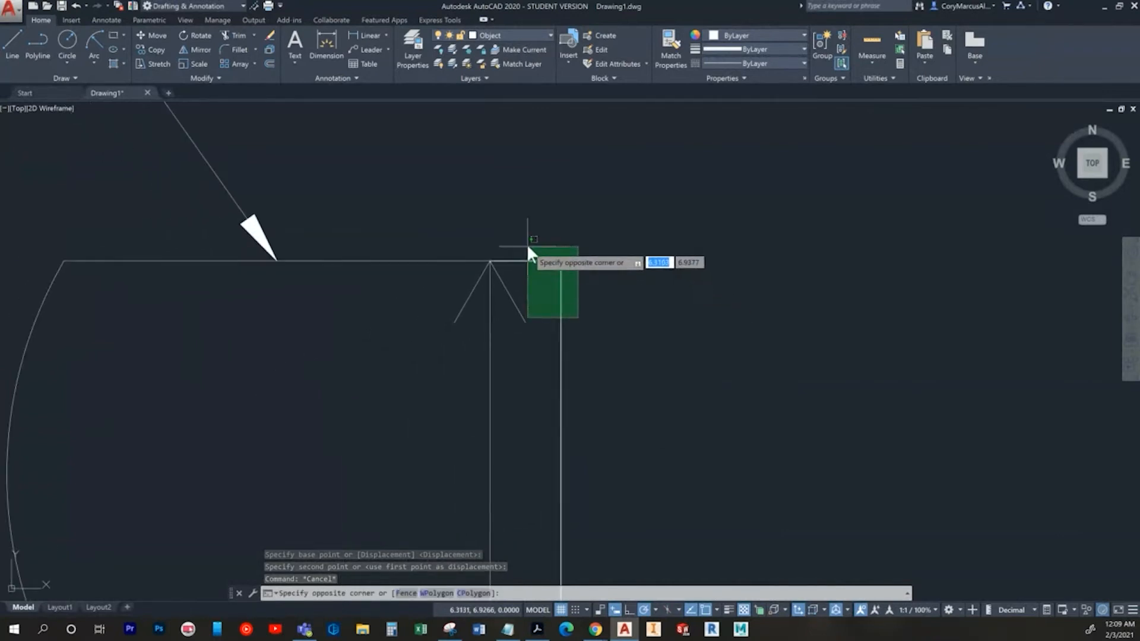
pyautogui.click(526, 245)
pyautogui.press('Delete')
# Step: Copy both flank lines of the V by its outer root end onto its opposite root end, forming the adjoining thread
pyautogui.click(581, 339)
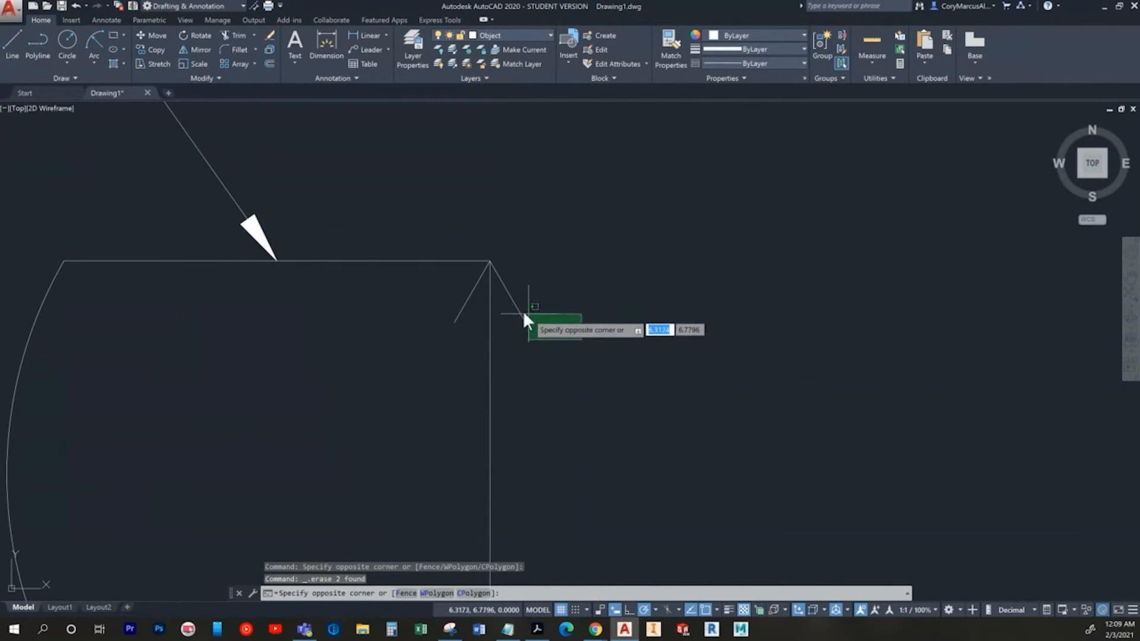
pyautogui.click(524, 313)
pyautogui.click(479, 317)
pyautogui.click(482, 306)
pyautogui.click(451, 316)
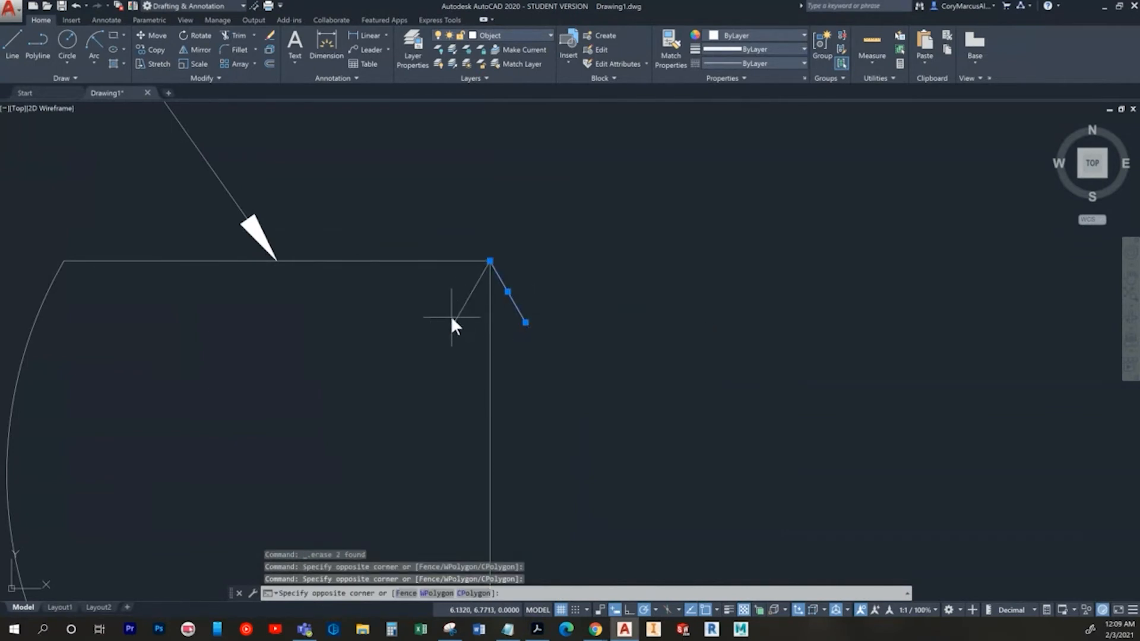
pyautogui.click(468, 319)
pyautogui.click(467, 319)
pyautogui.click(429, 294)
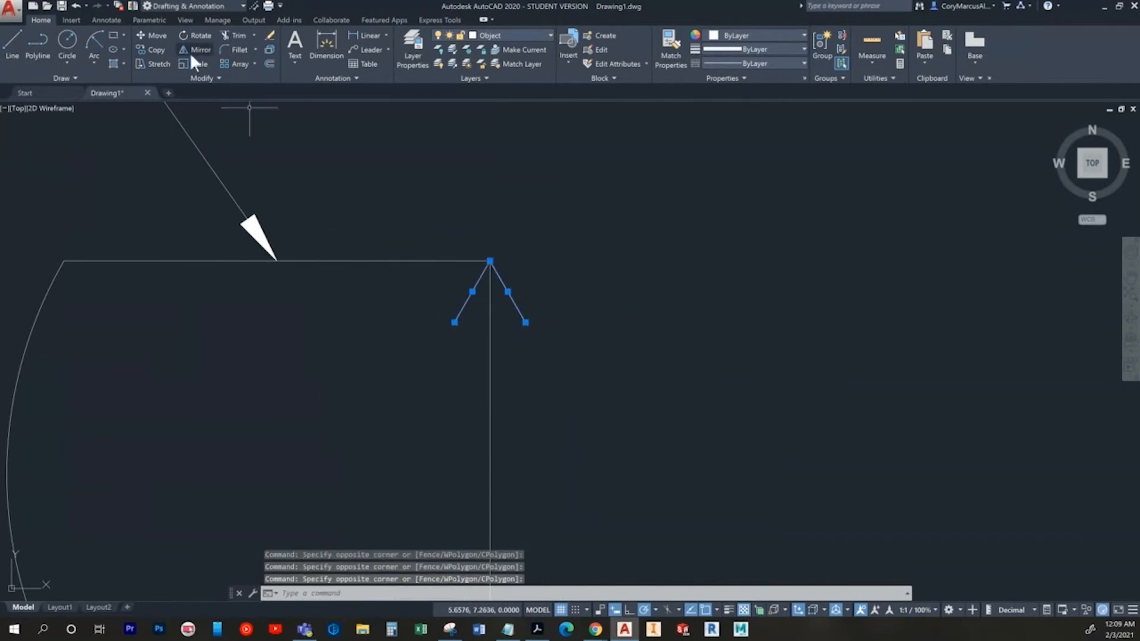
pyautogui.click(153, 49)
pyautogui.click(454, 322)
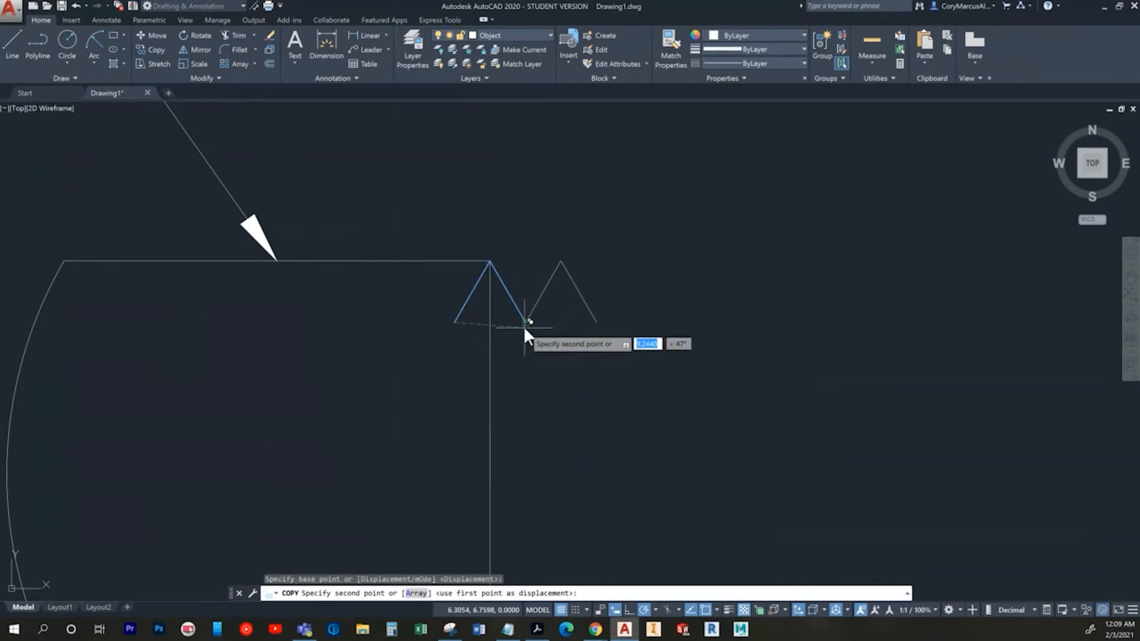
pyautogui.click(526, 321)
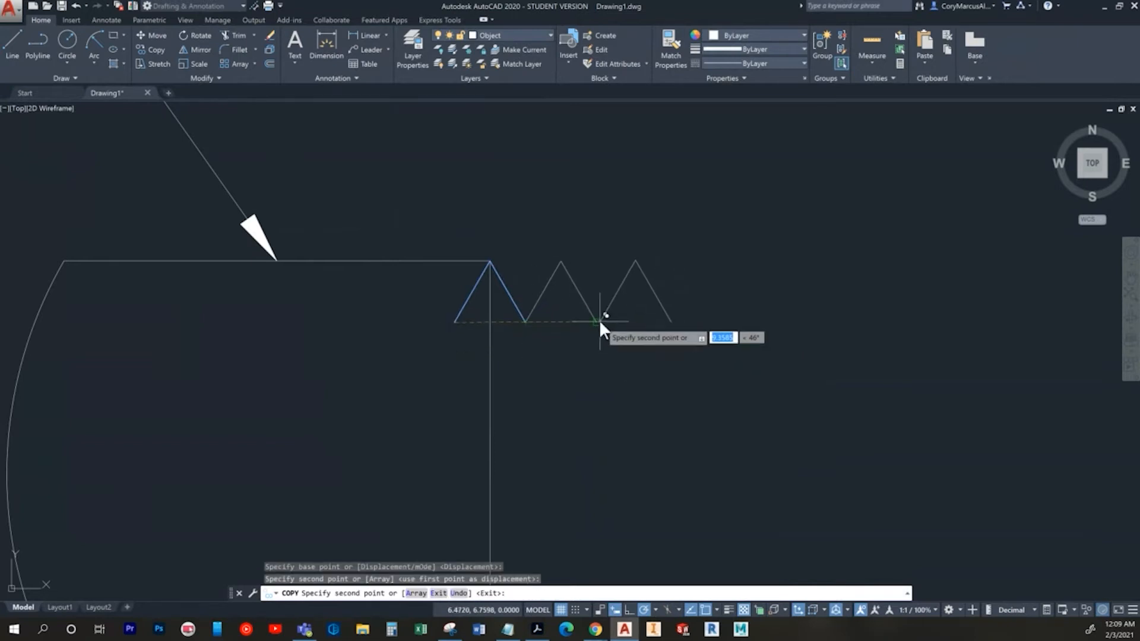
# Step: Add five more copies of the V, placed end to end along the shaft's upper edge
pyautogui.click(597, 321)
pyautogui.click(667, 321)
pyautogui.click(739, 321)
pyautogui.click(810, 322)
pyautogui.moveTo(896, 370); pyautogui.dragTo(639, 389, button='middle')
pyautogui.click(621, 359)
pyautogui.press('Escape')
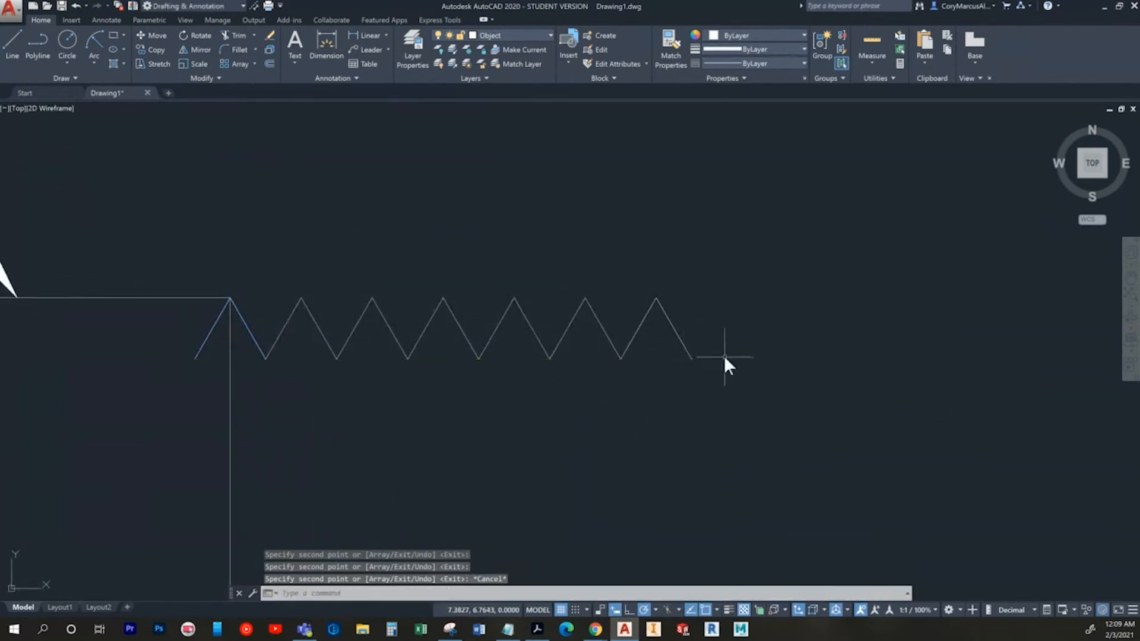
# Step: Copy the complete row of seven V threads twice, each row starting at the last root end of the preceding one
pyautogui.click(725, 355)
pyautogui.click(255, 295)
pyautogui.click(197, 331)
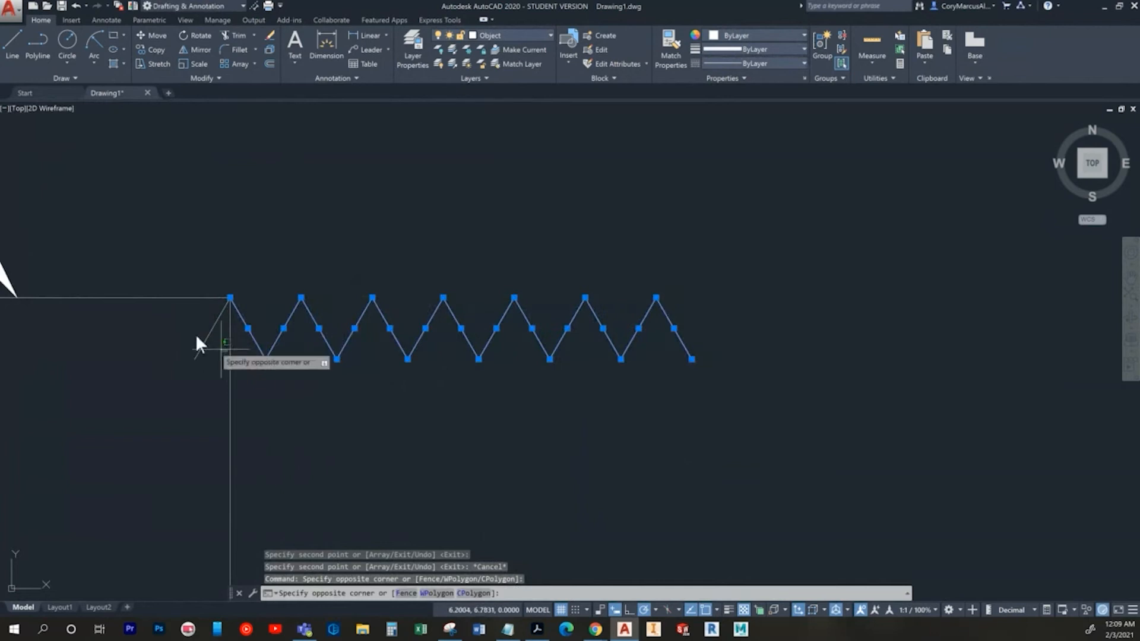
pyautogui.click(213, 284)
pyautogui.click(155, 49)
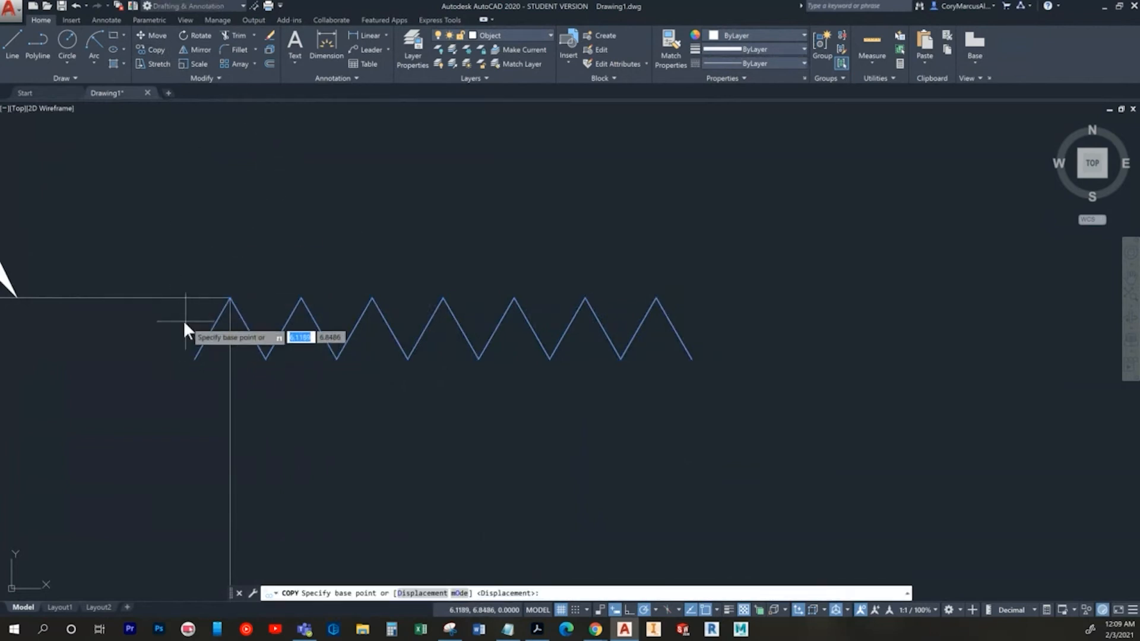
pyautogui.click(192, 357)
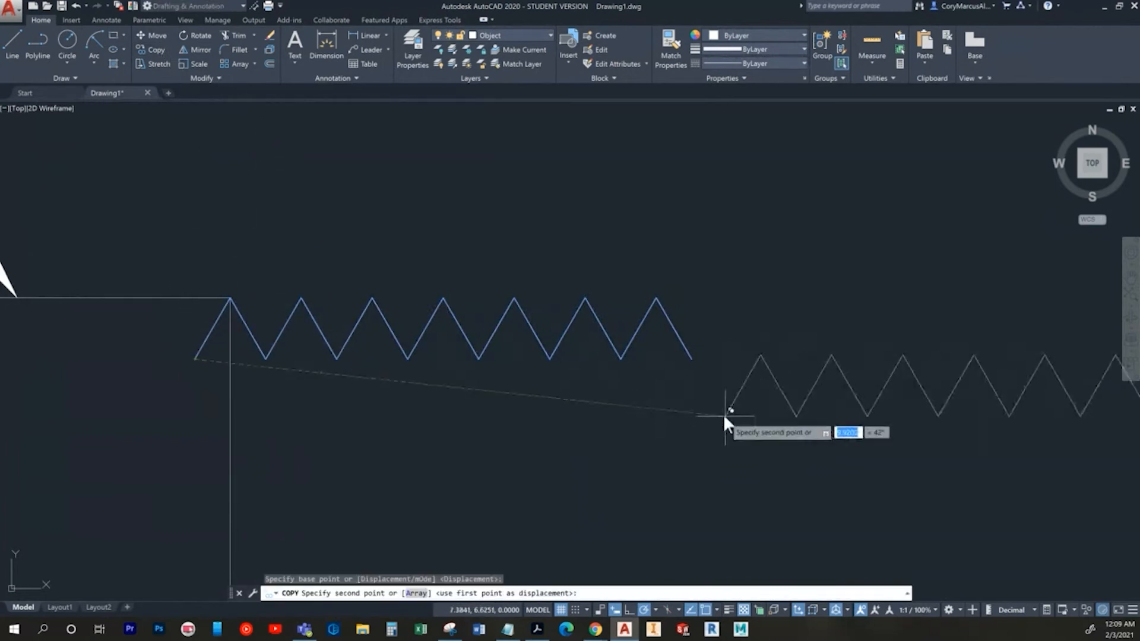
pyautogui.click(690, 359)
pyautogui.moveTo(693, 358); pyautogui.dragTo(66, 400, button='middle')
pyautogui.click(508, 350)
pyautogui.press('Escape')
# Step: Switch to the Acrobat textbook to examine the two-start thread in Figure 13.10, and return to the AutoCAD drawing
pyautogui.scroll(-2, 683, 359)
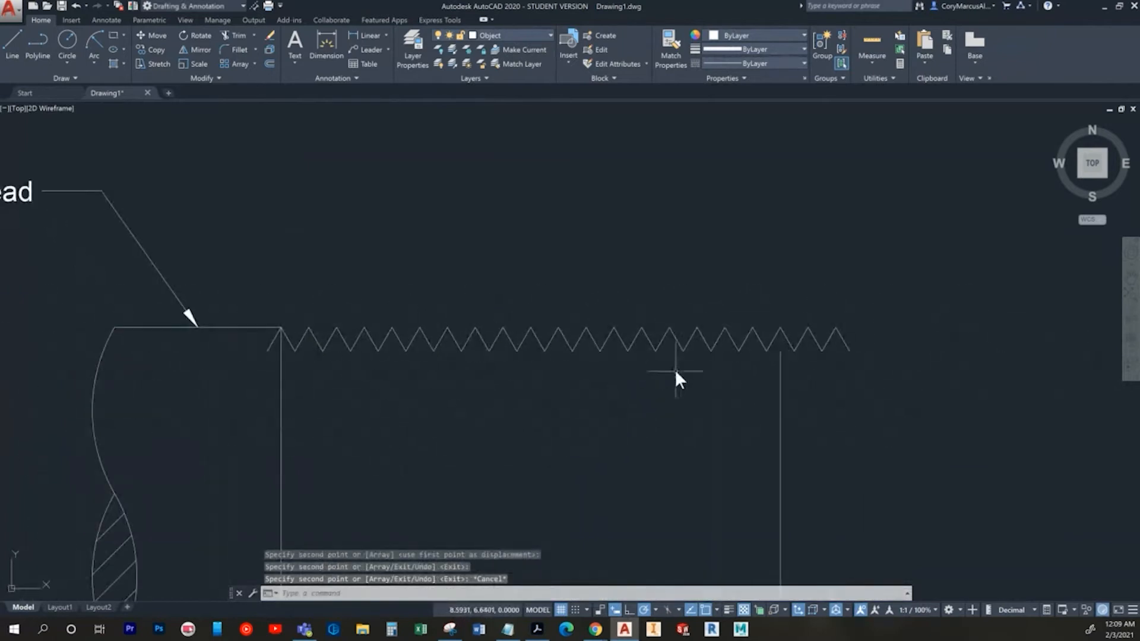
pyautogui.hotkey('alt', 'Tab')
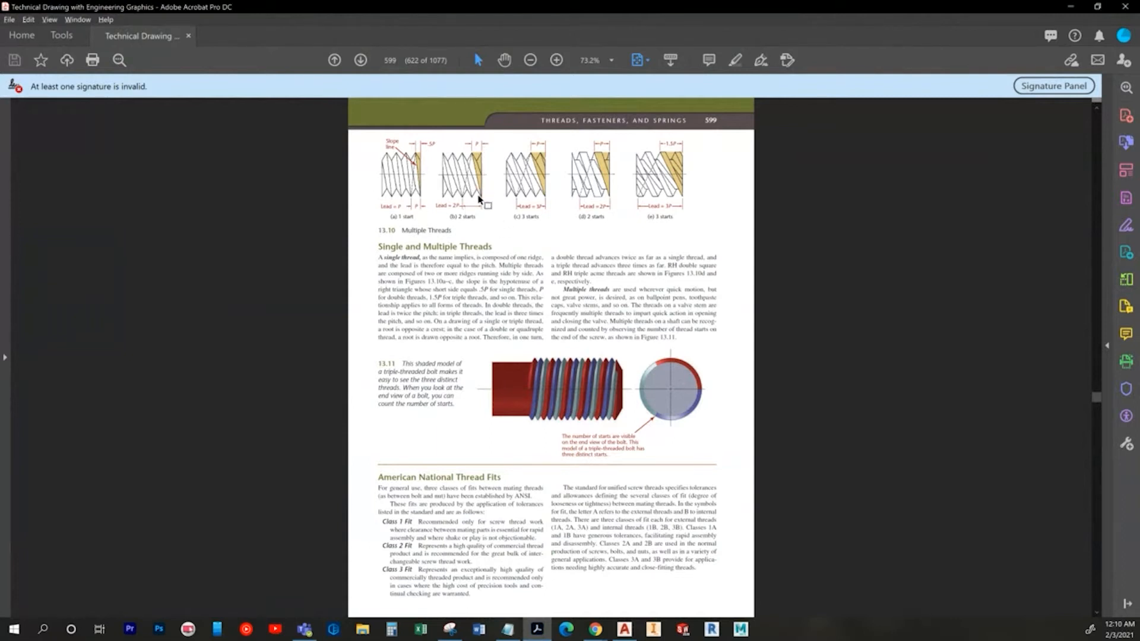
pyautogui.hotkey('alt', 'Tab')
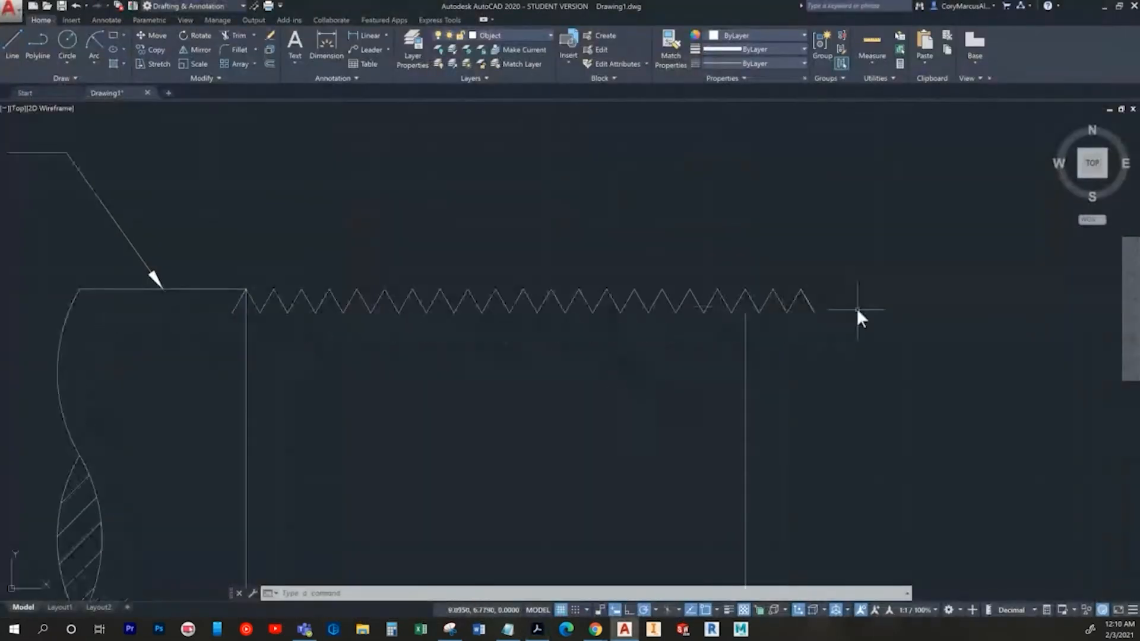
# Step: Mirror the whole upper thread row about a horizontal line through the shoulder line's midpoint, keeping the source objects
pyautogui.click(856, 308)
pyautogui.click(230, 235)
pyautogui.scroll(2, 333, 279)
pyautogui.moveTo(394, 302); pyautogui.dragTo(460, 228, button='middle')
pyautogui.keyDown('shift'); pyautogui.click(537, 366); pyautogui.keyUp('shift')
pyautogui.keyDown('shift'); pyautogui.click(487, 323); pyautogui.keyUp('shift')
pyautogui.keyDown('shift'); pyautogui.click(451, 257); pyautogui.keyUp('shift')
pyautogui.keyDown('shift'); pyautogui.click(433, 198); pyautogui.keyUp('shift')
pyautogui.scroll(-2, 537, 250)
pyautogui.keyDown('shift'); pyautogui.click(852, 337); pyautogui.keyUp('shift')
pyautogui.keyDown('shift'); pyautogui.click(682, 266); pyautogui.keyUp('shift')
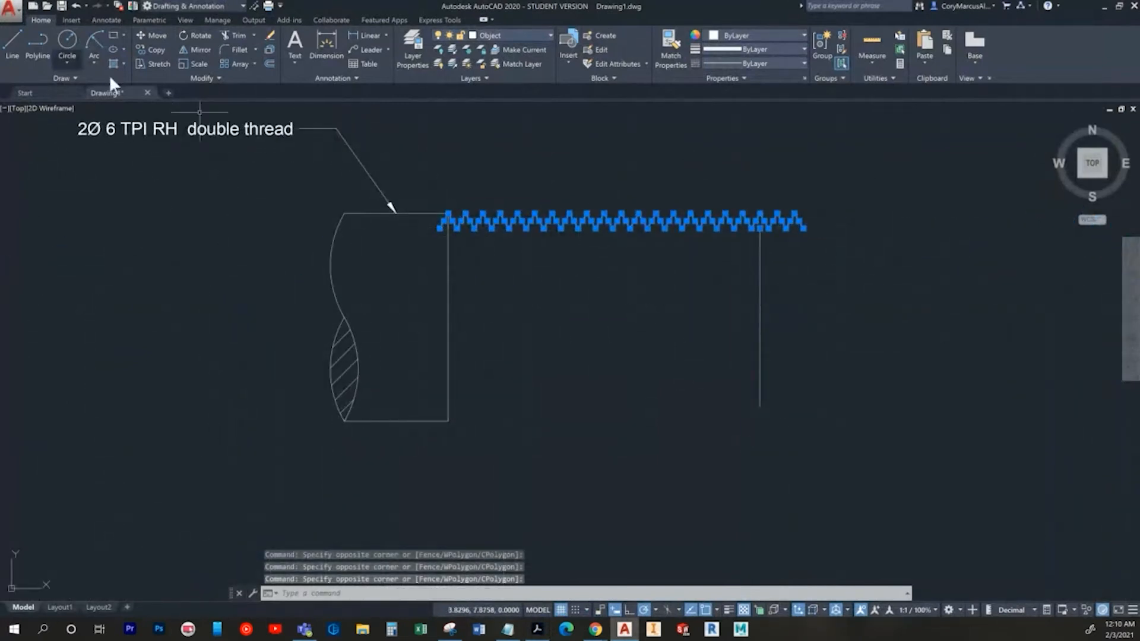
pyautogui.write('mirror')
pyautogui.press('Return')
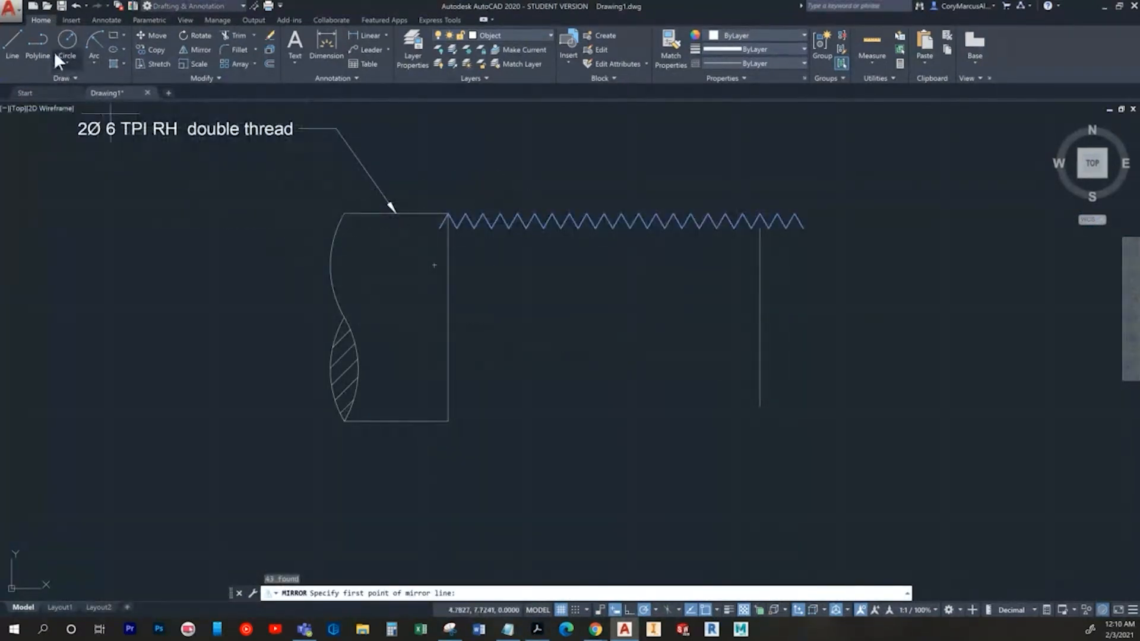
pyautogui.press('F8')
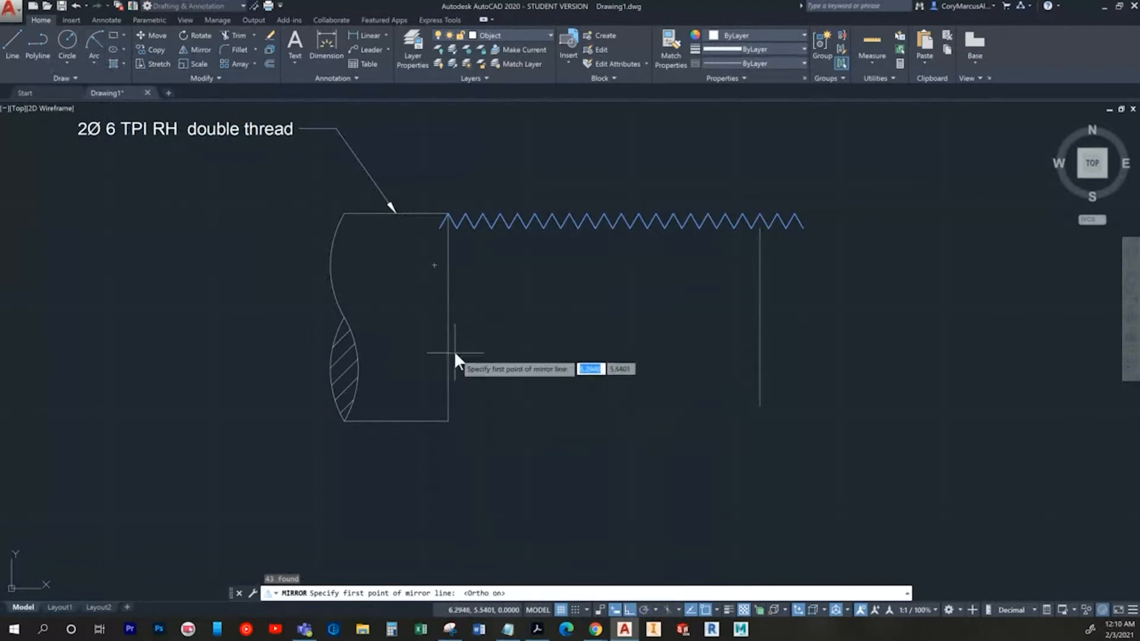
pyautogui.click(447, 316)
pyautogui.click(381, 314)
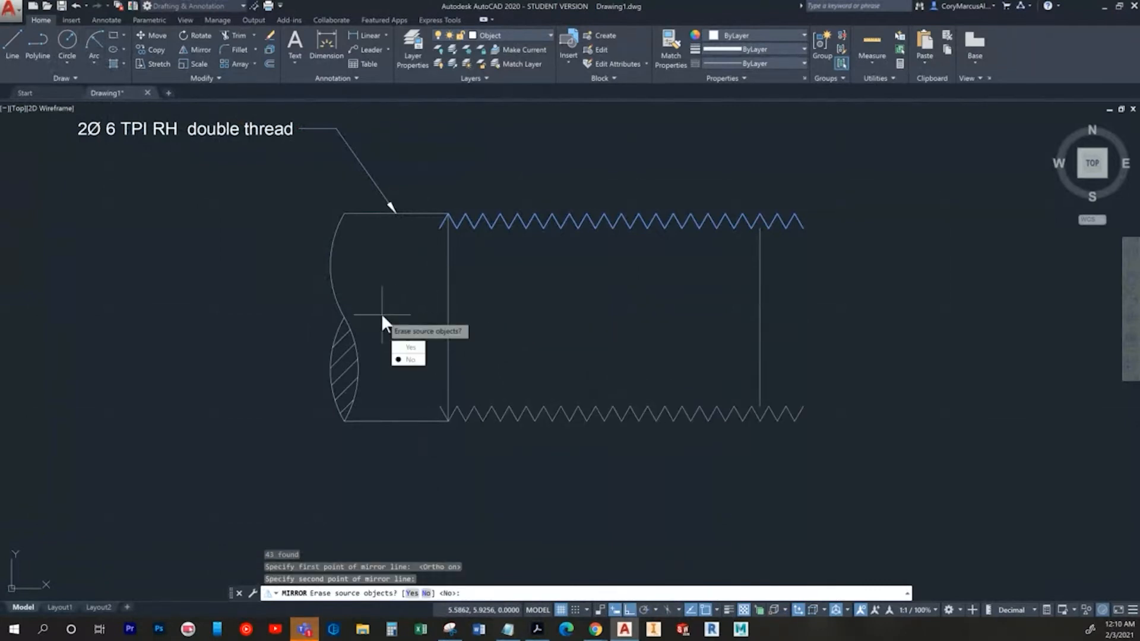
pyautogui.click(416, 359)
# Step: Inspect the mirrored thread and compare it with the two-start example in the Acrobat textbook, returning to AutoCAD
pyautogui.scroll(4, 402, 432)
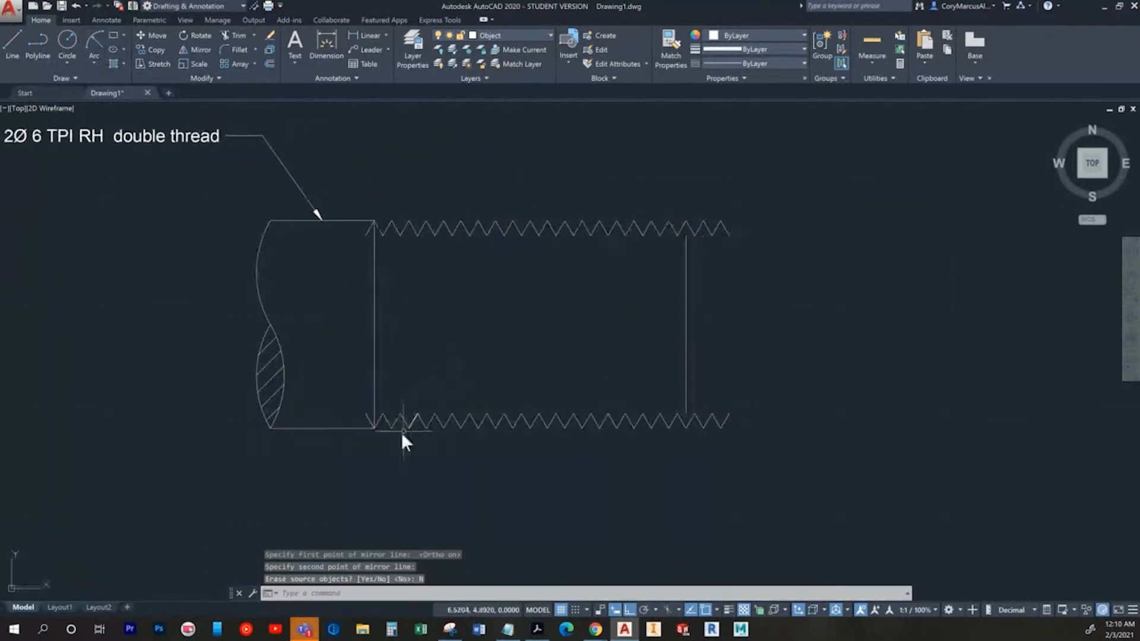
pyautogui.press('Escape')
pyautogui.scroll(-3, 383, 429)
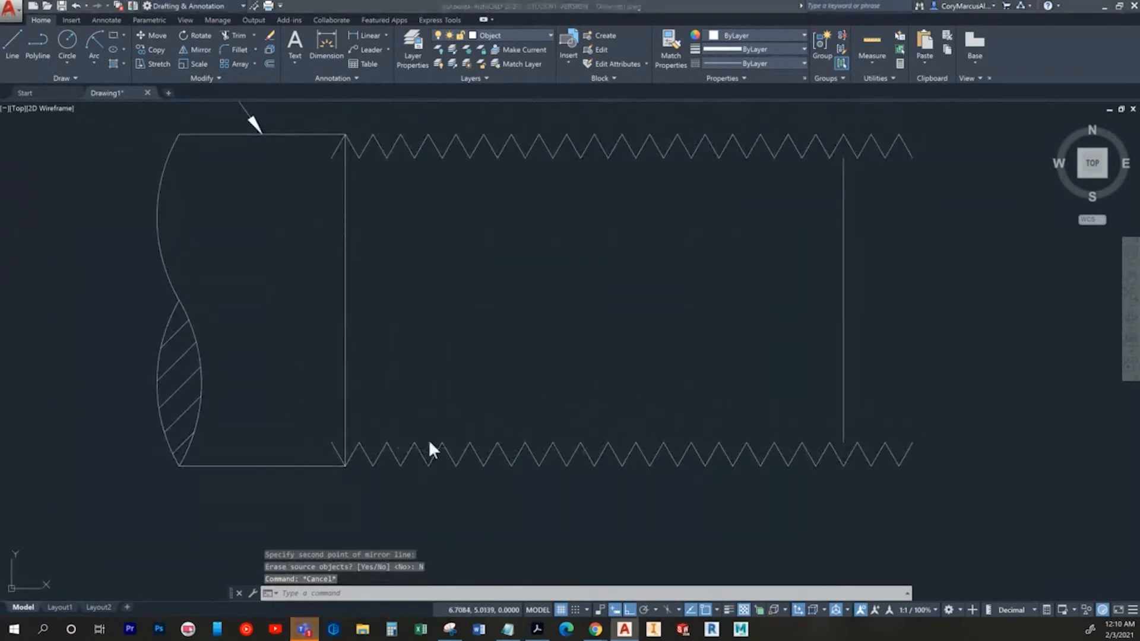
pyautogui.hotkey('alt', 'Tab')
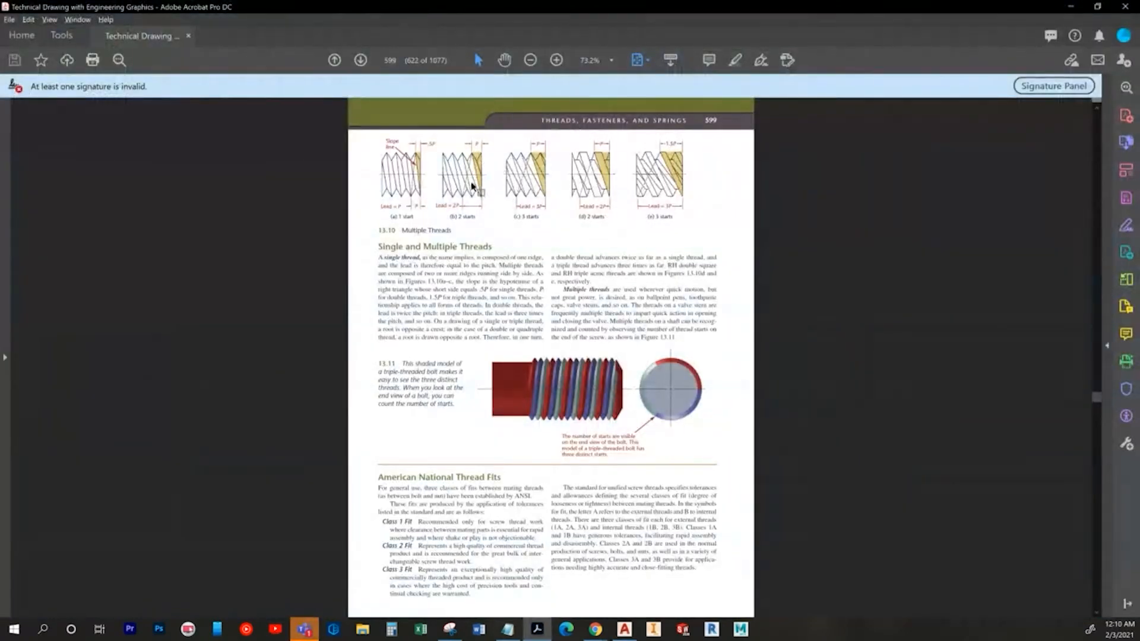
pyautogui.hotkey('alt', 'Tab')
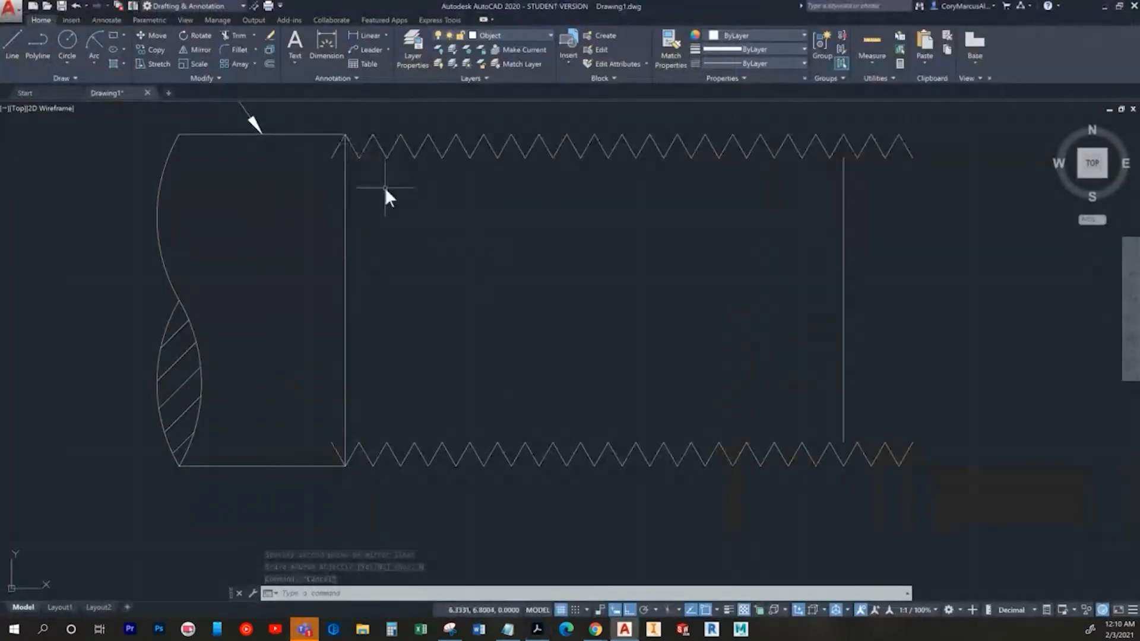
# Step: Delete the lower and upper flank lines that protrude into the shank beyond the shoulder line
pyautogui.scroll(4, 316, 451)
pyautogui.click(318, 449)
pyautogui.press('Delete')
pyautogui.scroll(-5, 288, 250)
pyautogui.moveTo(289, 250); pyautogui.dragTo(339, 273, button='middle')
pyautogui.scroll(5, 351, 185)
pyautogui.click(351, 184)
pyautogui.click(320, 119)
pyautogui.press('Delete')
pyautogui.scroll(-6, 487, 314)
pyautogui.moveTo(493, 326); pyautogui.dragTo(263, 316, button='middle')
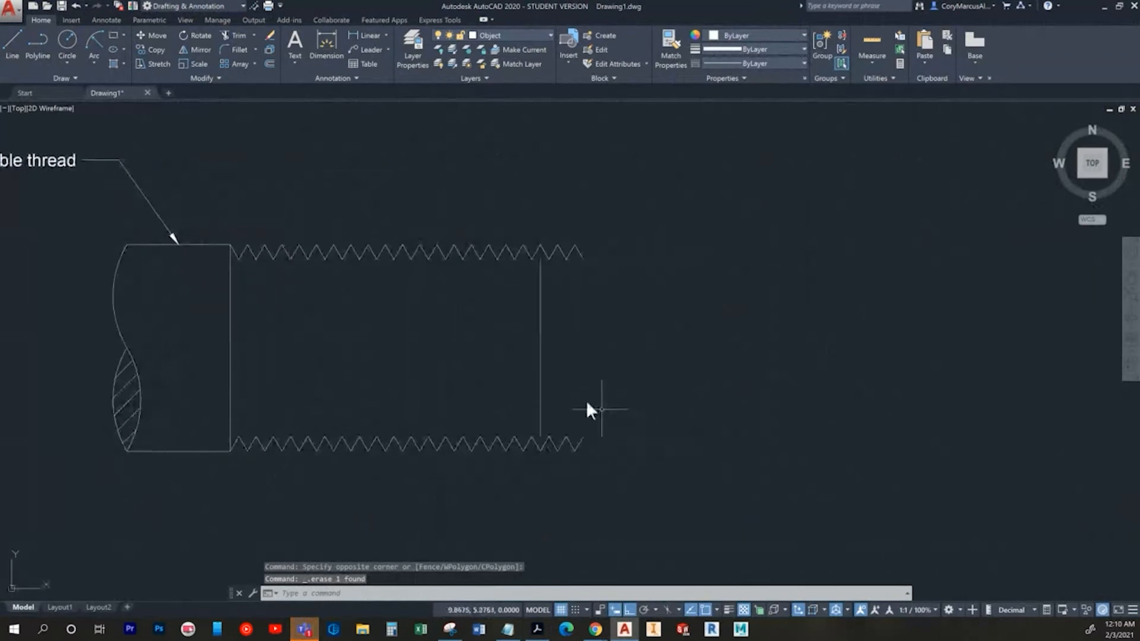
# Step: Extend the shaft's vertical end line at both ends to reach the upper and lower thread crests
pyautogui.write('ex')
pyautogui.press('Return')
pyautogui.press('Return')
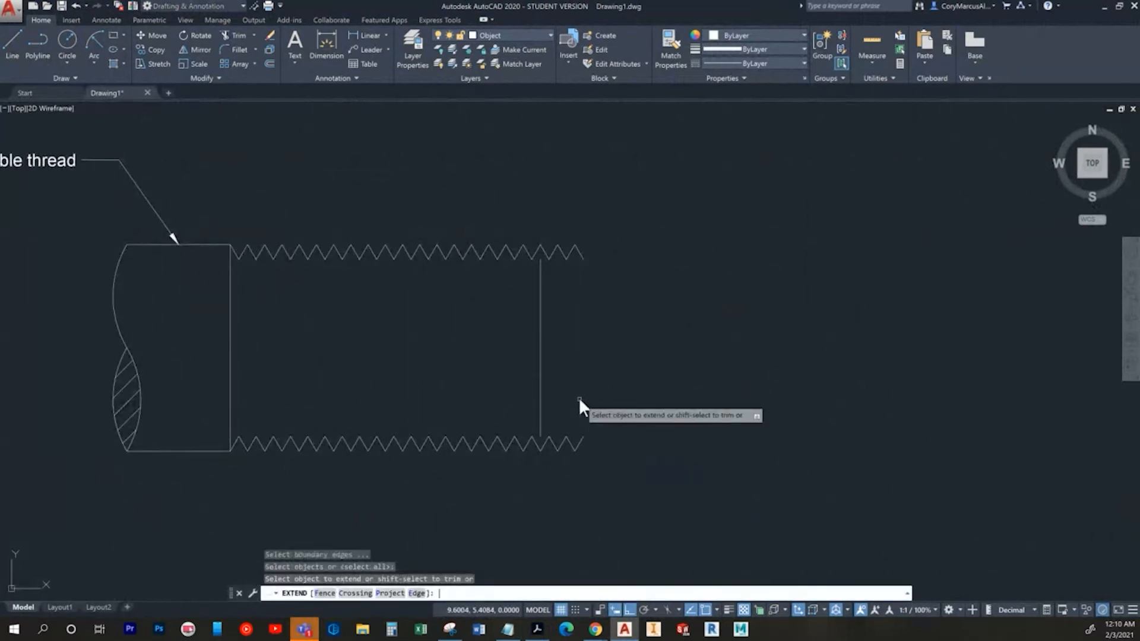
pyautogui.click(540, 322)
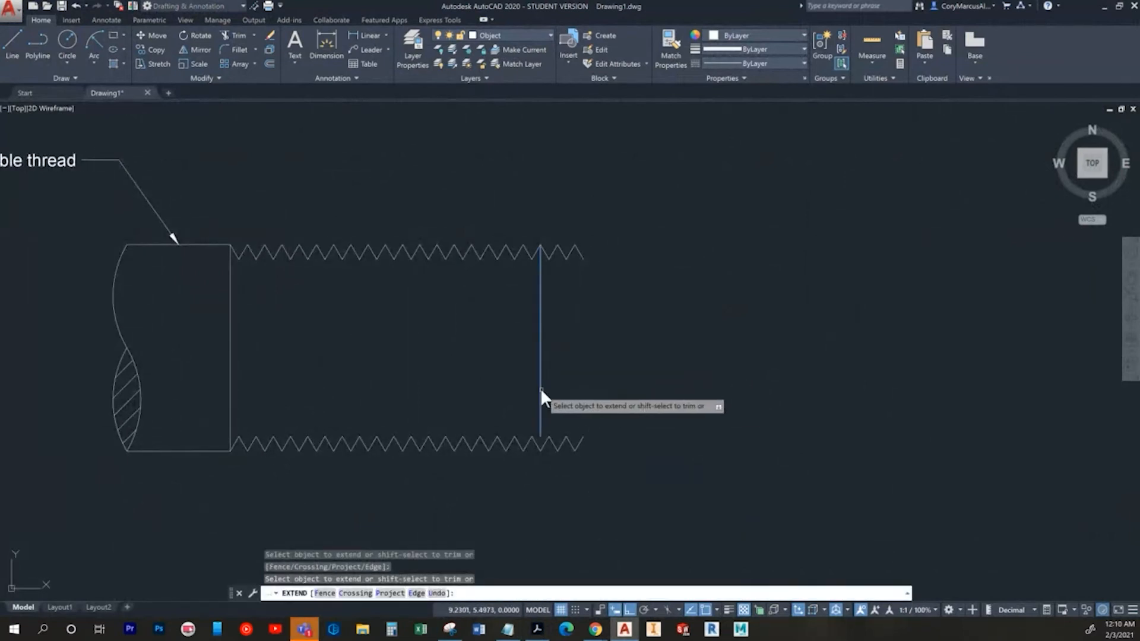
pyautogui.click(542, 409)
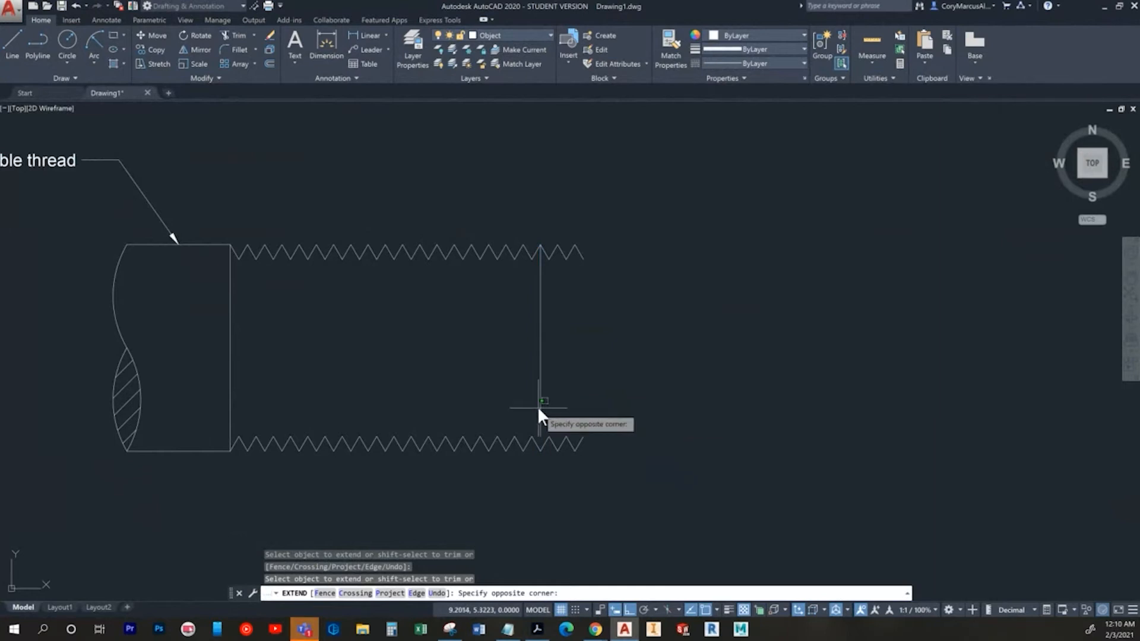
pyautogui.click(540, 419)
pyautogui.press('Escape')
pyautogui.press('Escape')
# Step: Delete the excess lower and upper thread flanks beyond the shaft's vertical end line
pyautogui.click(601, 459)
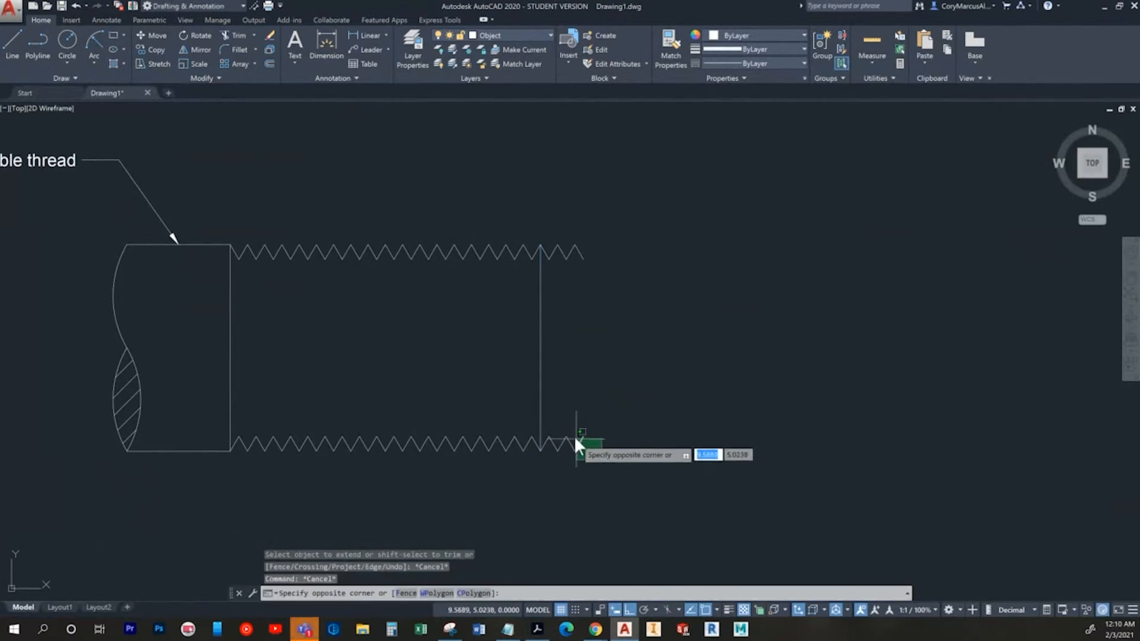
pyautogui.click(547, 429)
pyautogui.press('Delete')
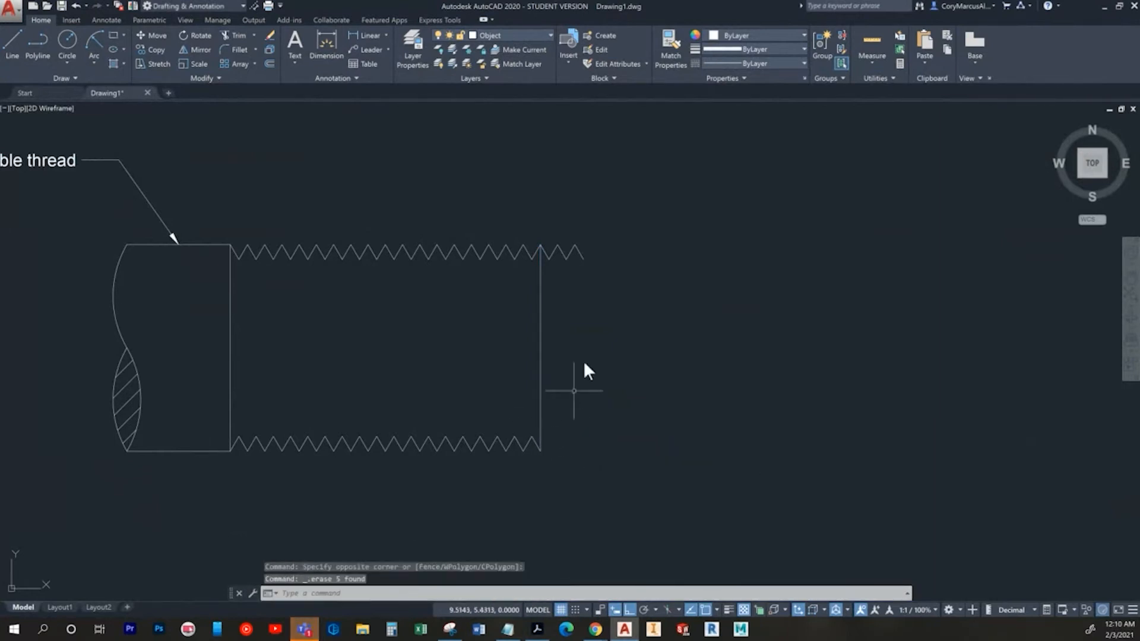
pyautogui.click(553, 230)
pyautogui.press('Delete')
pyautogui.click(546, 245)
pyautogui.click(550, 262)
pyautogui.click(547, 251)
pyautogui.click(547, 250)
pyautogui.press('Delete')
# Step: Draw a sloping crest line from the first upper crest past the shoulder to the second lower crest past it, with ortho off
pyautogui.moveTo(656, 288); pyautogui.dragTo(728, 298, button='middle')
pyautogui.moveTo(261, 243); pyautogui.dragTo(337, 219, button='middle')
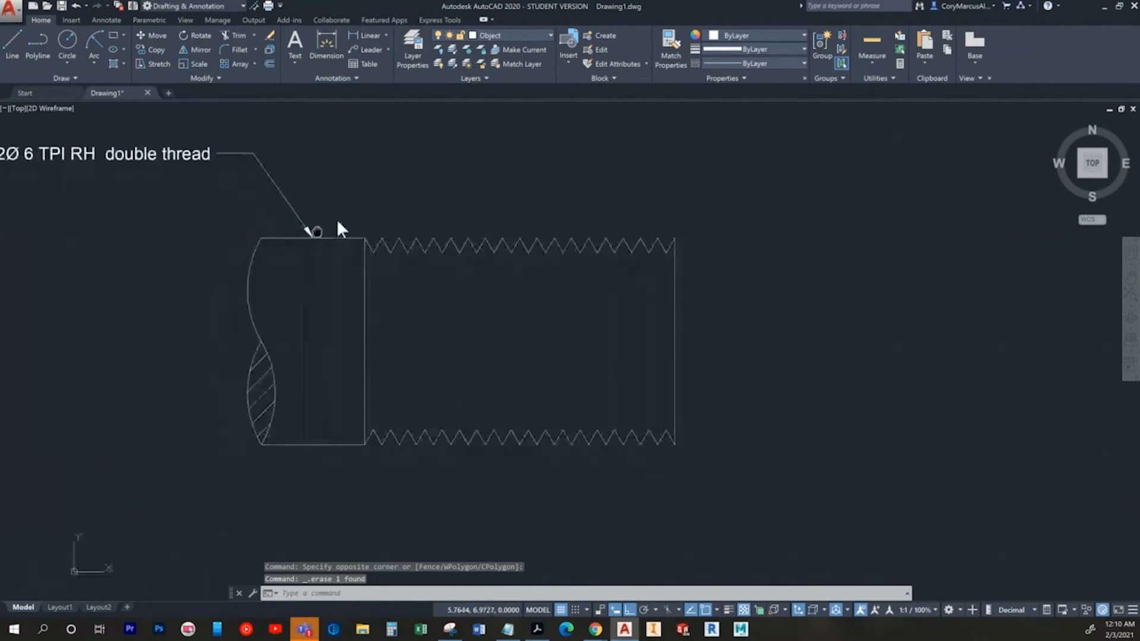
pyautogui.click(10, 43)
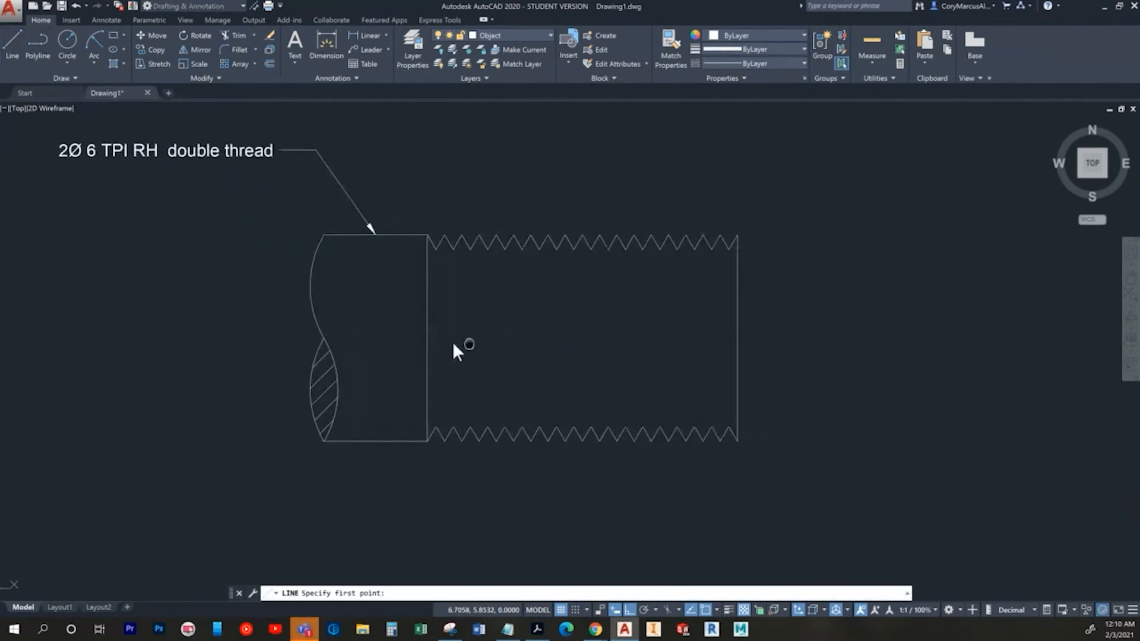
pyautogui.scroll(3, 402, 305)
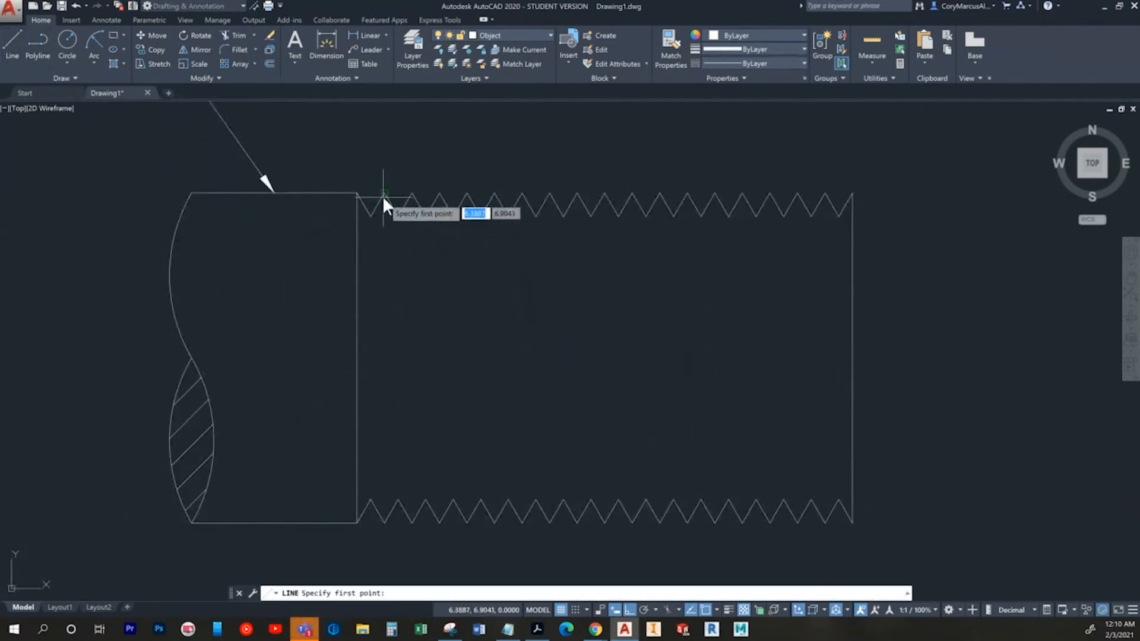
pyautogui.click(384, 195)
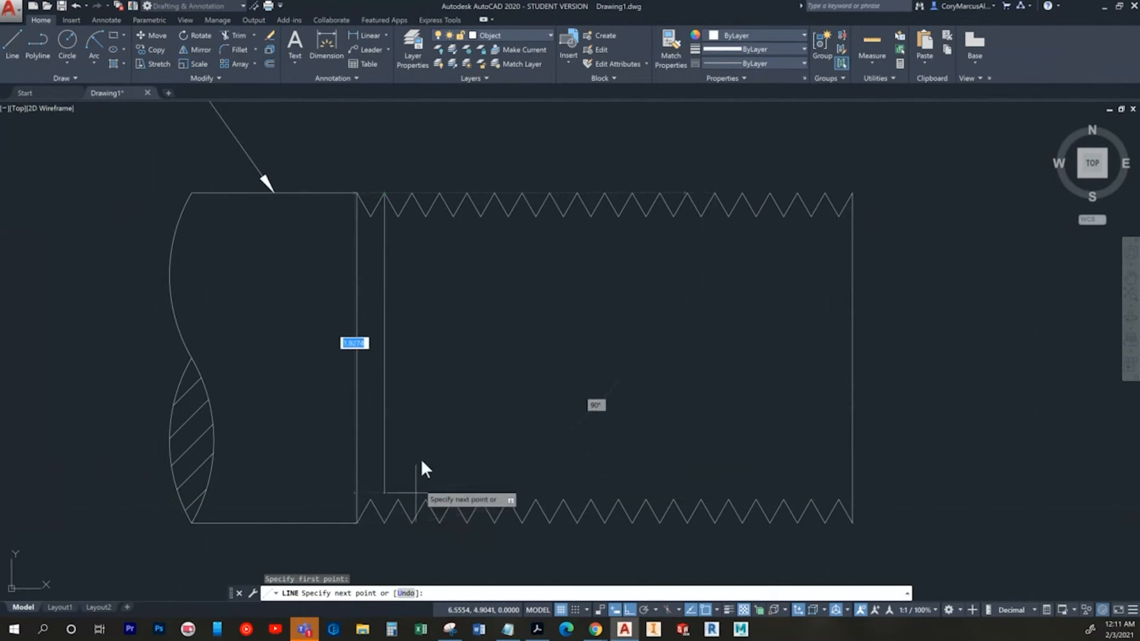
pyautogui.press('F10')
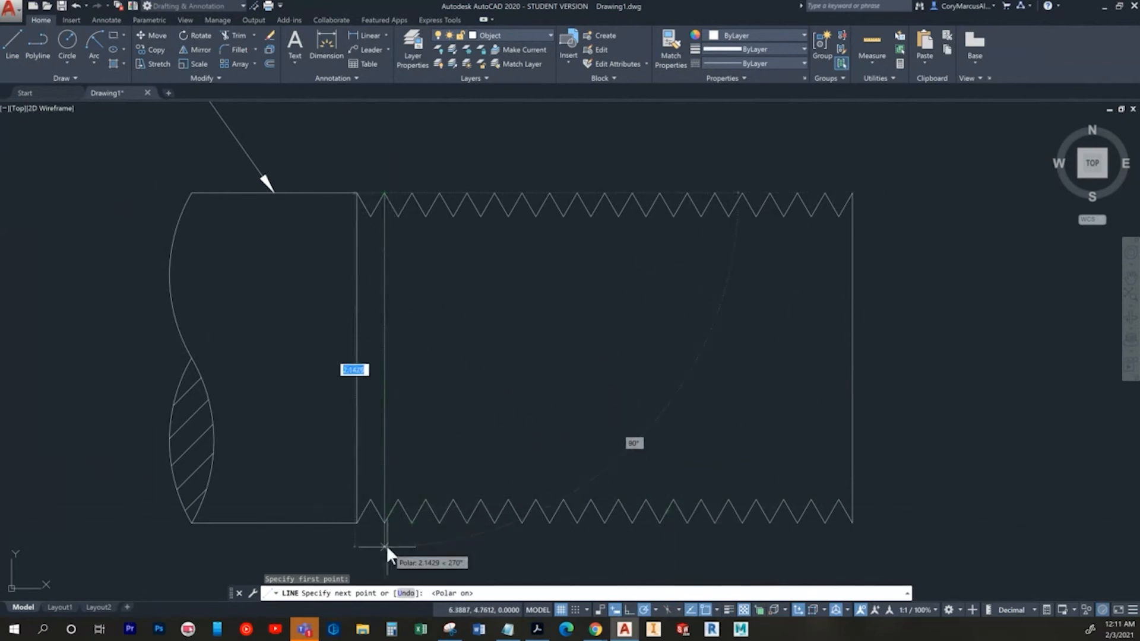
pyautogui.click(413, 522)
pyautogui.press('Escape')
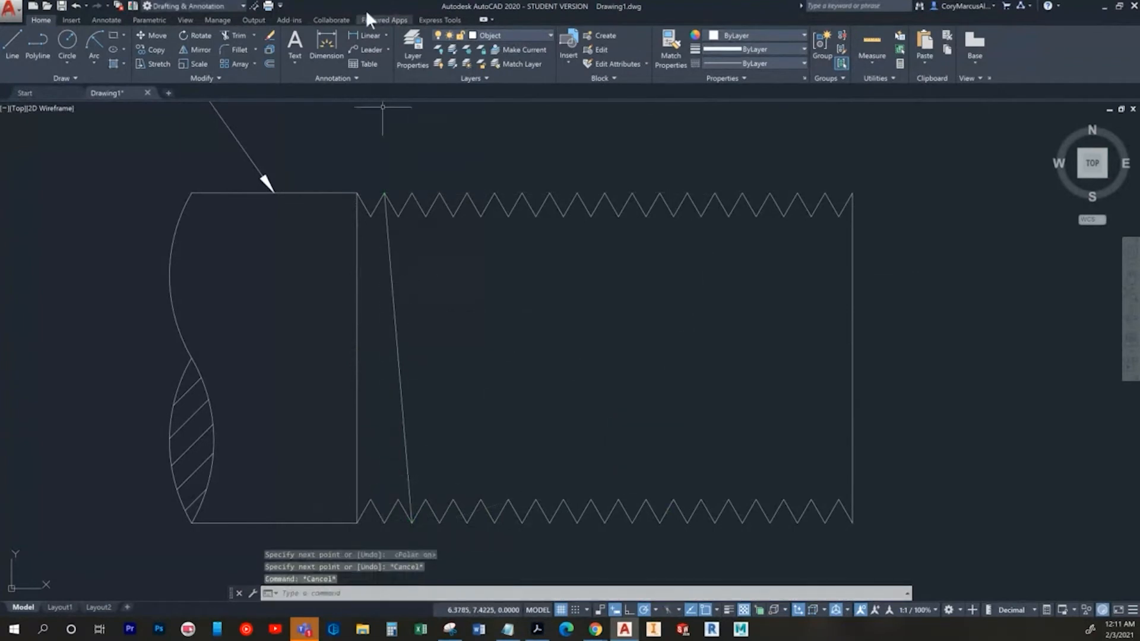
# Step: Draw a sloping root line from the second upper root to the third lower root, beside the crest line
pyautogui.click(365, 36)
pyautogui.moveTo(348, 155); pyautogui.dragTo(351, 248, button='middle')
pyautogui.click(12, 37)
pyautogui.click(400, 312)
pyautogui.moveTo(447, 594); pyautogui.dragTo(426, 465, button='middle')
pyautogui.click(408, 466)
pyautogui.press('Escape')
# Step: Check the textbook's two-start figure in Acrobat and, back in AutoCAD, dimension the pitch between the first two upper crests past the shoulder
pyautogui.hotkey('alt', 'Tab')
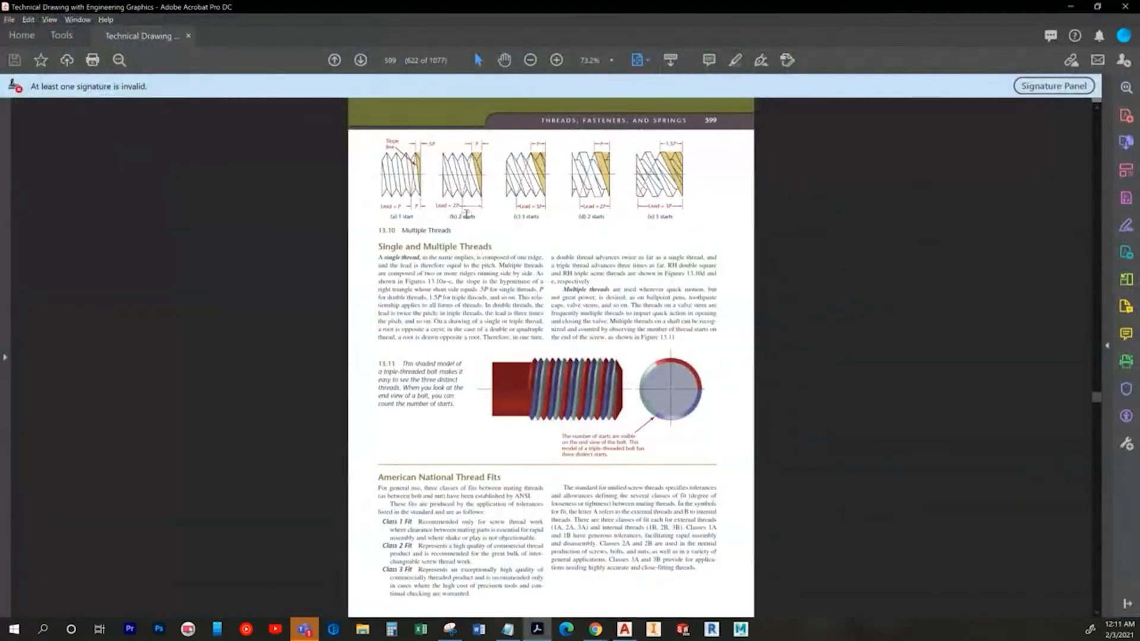
pyautogui.hotkey('alt', 'Tab')
pyautogui.click(370, 35)
pyautogui.moveTo(362, 177); pyautogui.dragTo(377, 283, button='middle')
pyautogui.scroll(2, 376, 283)
pyautogui.click(375, 231)
pyautogui.click(415, 230)
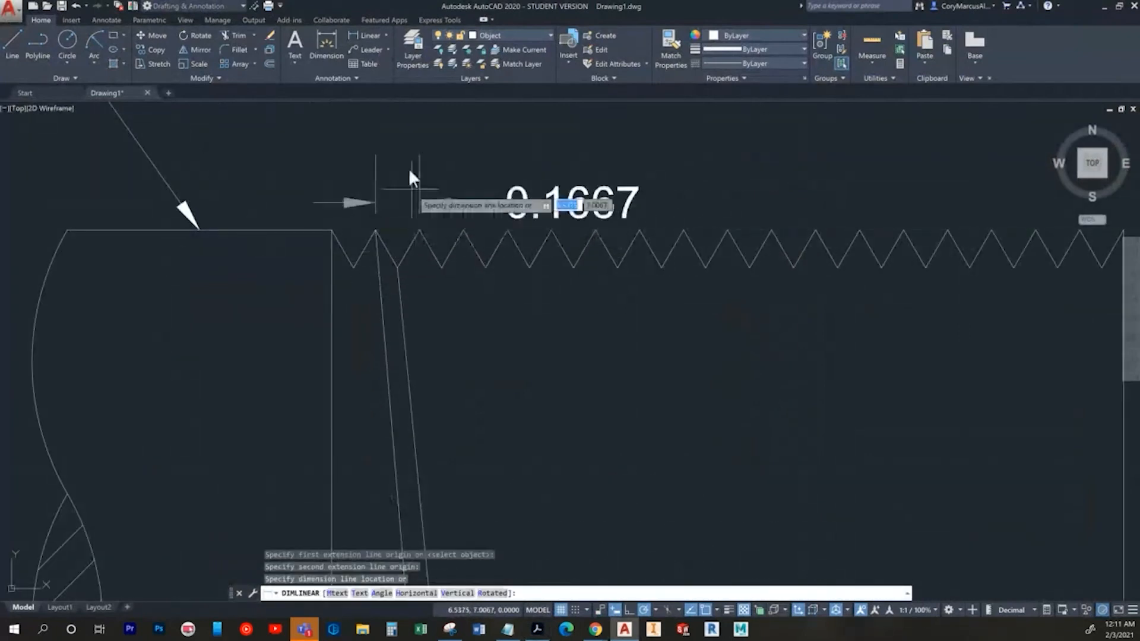
pyautogui.click(412, 154)
# Step: Draw a second sloping crest line from the second upper crest past the shoulder to the third lower crest
pyautogui.press('Return')
pyautogui.moveTo(465, 469); pyautogui.dragTo(422, 229, button='middle')
pyautogui.scroll(-2, 454, 416)
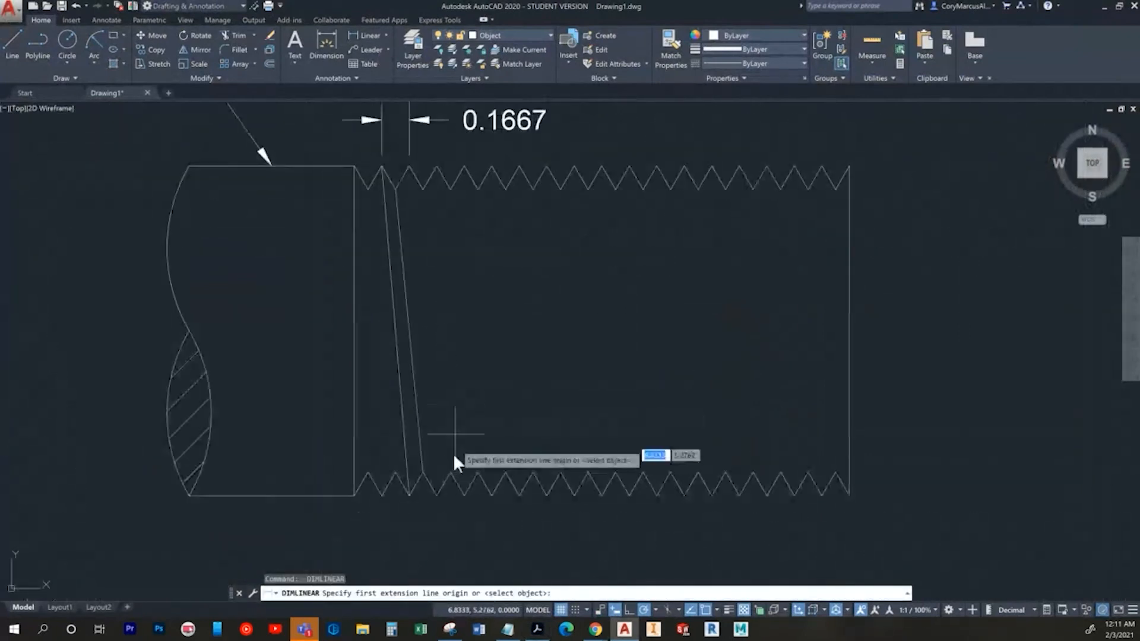
pyautogui.press('Escape')
pyautogui.click(13, 38)
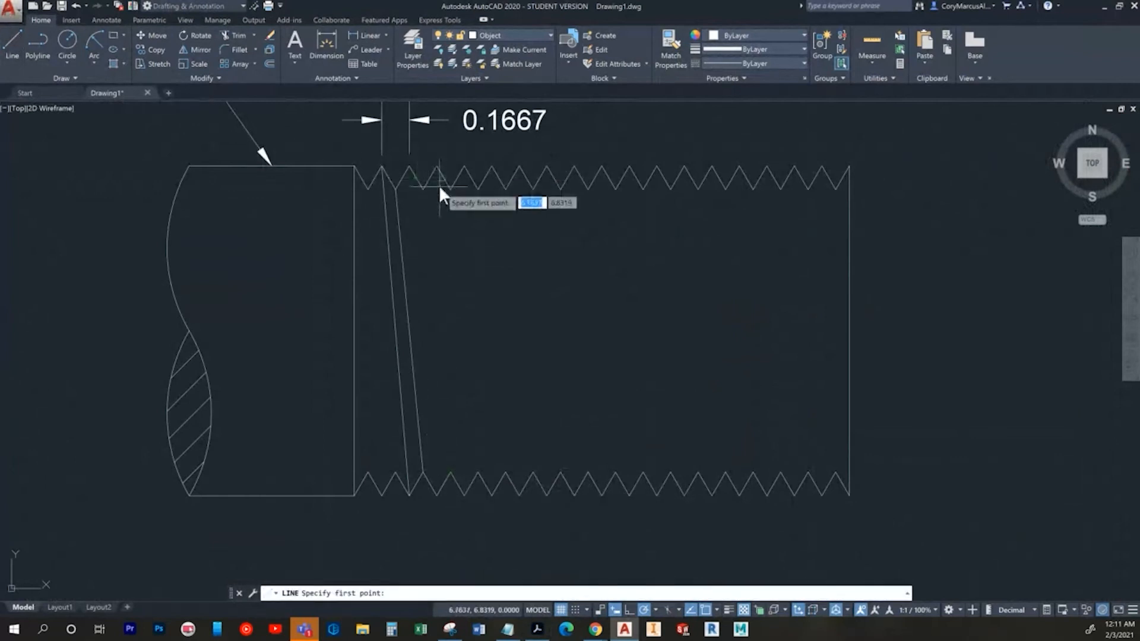
pyautogui.click(408, 167)
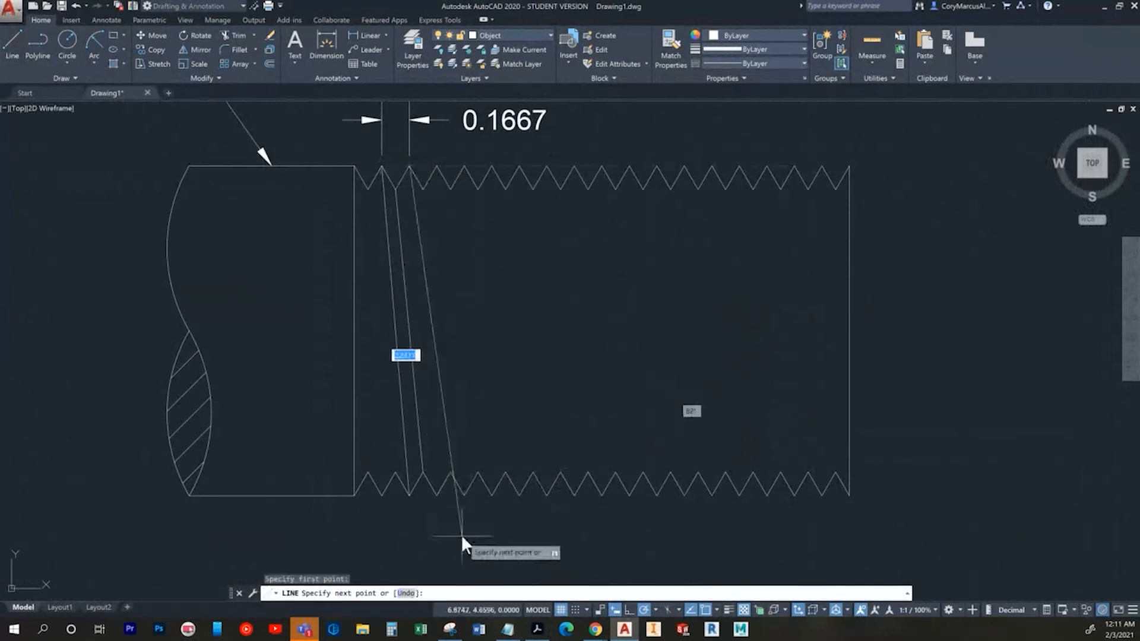
pyautogui.click(436, 494)
pyautogui.press('Escape')
pyautogui.press('Escape')
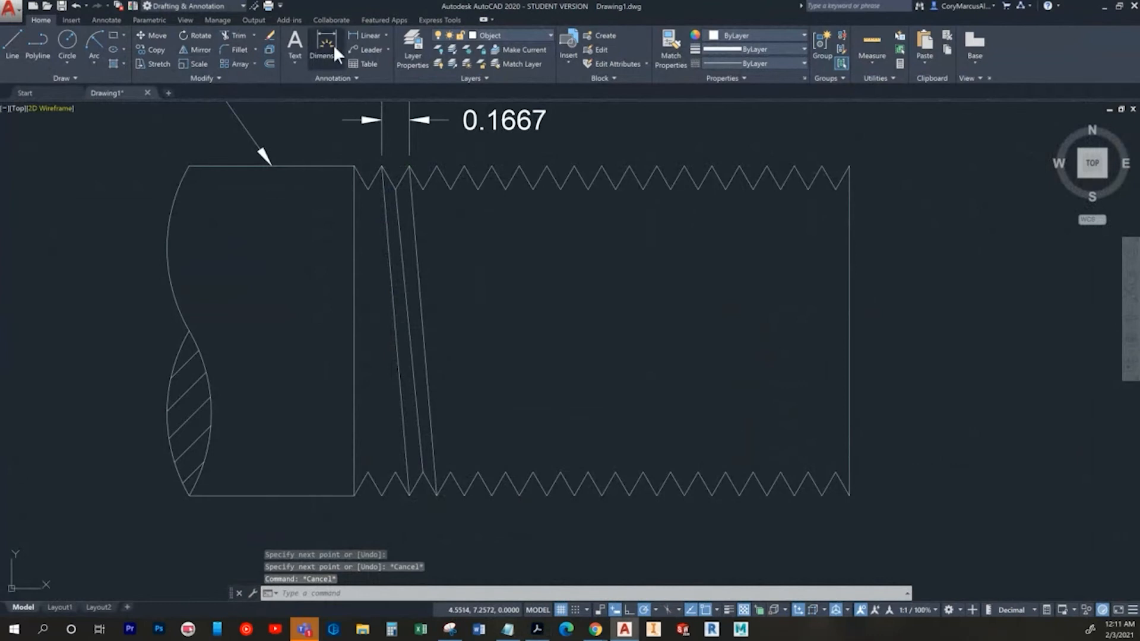
pyautogui.click(353, 37)
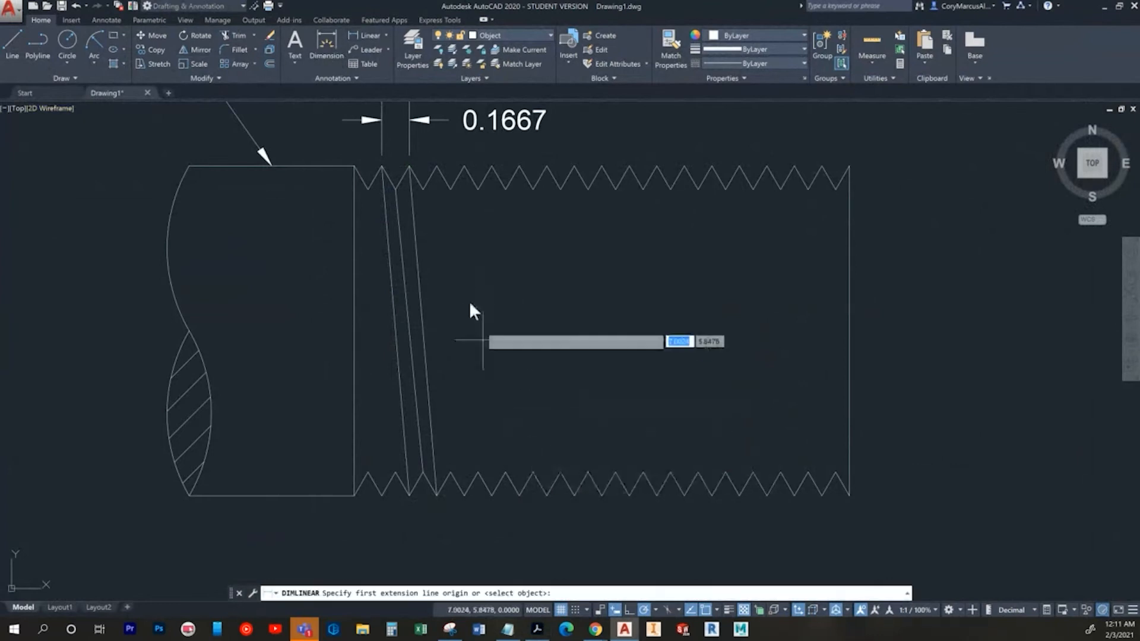
pyautogui.click(409, 495)
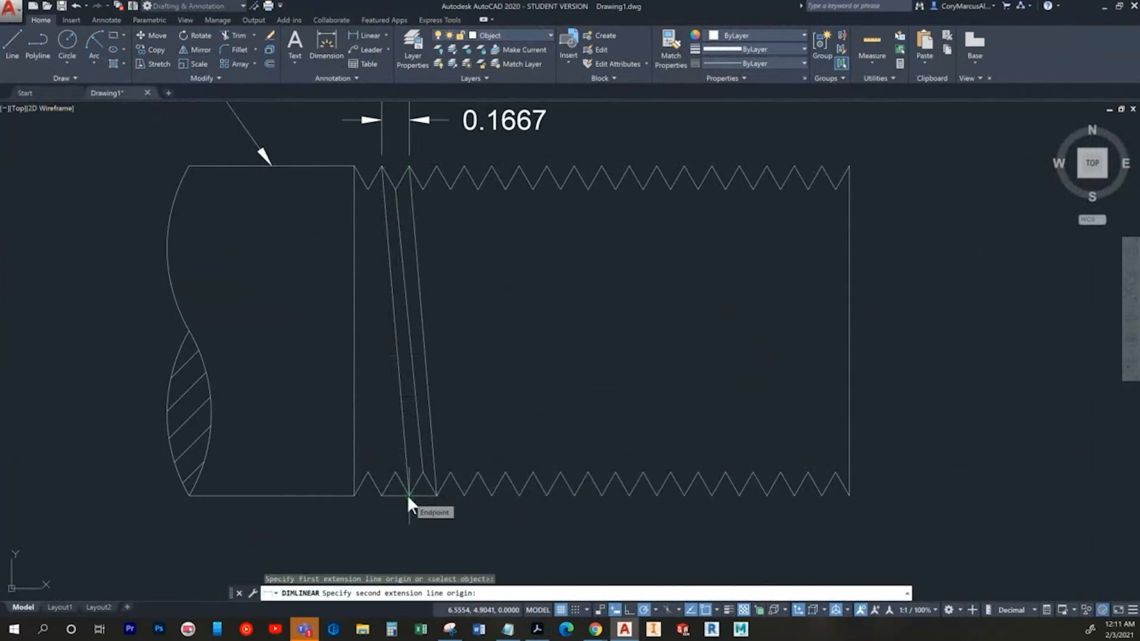
pyautogui.hotkey('alt', 'Tab')
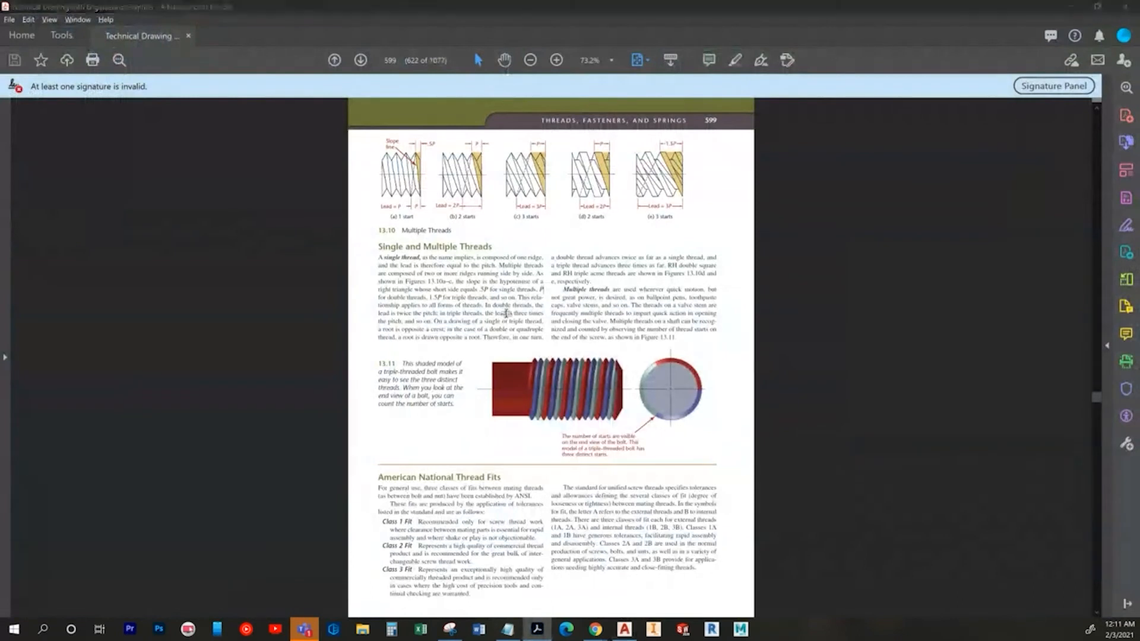
pyautogui.hotkey('alt', 'Tab')
pyautogui.press('Return')
pyautogui.moveTo(371, 208); pyautogui.dragTo(374, 272, button='middle')
pyautogui.click(369, 257)
pyautogui.click(397, 258)
pyautogui.press('Escape')
# Step: Dimension the pitch between the first upper crest and the shoulder, placing the dimension just above the shaft
pyautogui.press('Return')
pyautogui.click(397, 258)
pyautogui.click(369, 259)
pyautogui.click(367, 241)
pyautogui.press('Escape')
# Step: Delete the original pitch dimension between the first and second upper crests past the shoulder
pyautogui.click(452, 213)
pyautogui.click(469, 189)
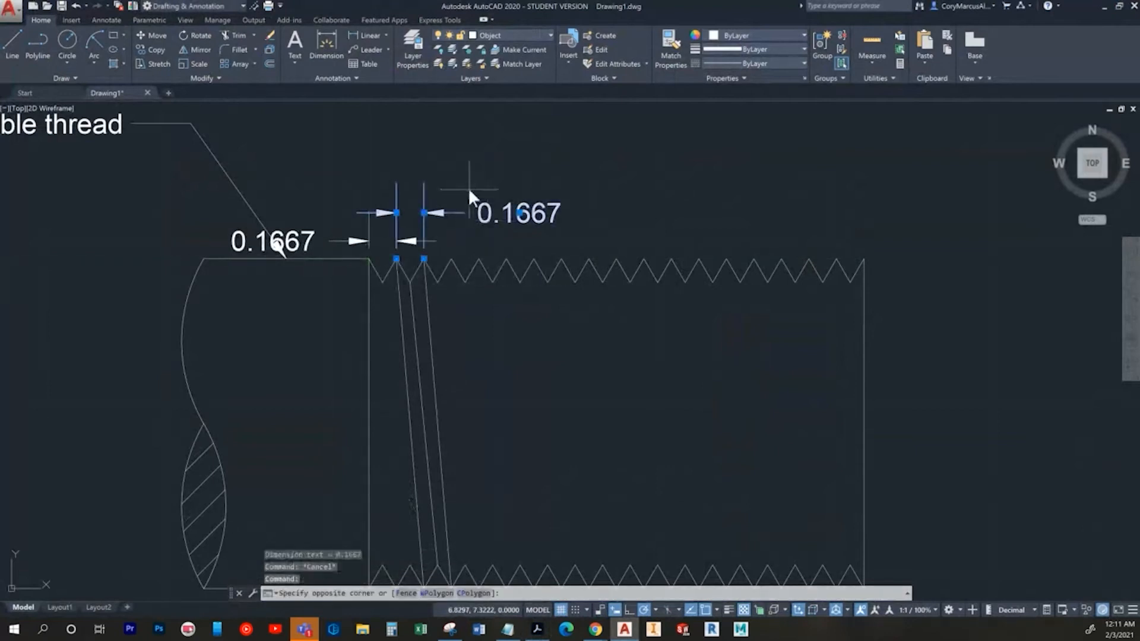
pyautogui.click(526, 214)
pyautogui.press('Delete')
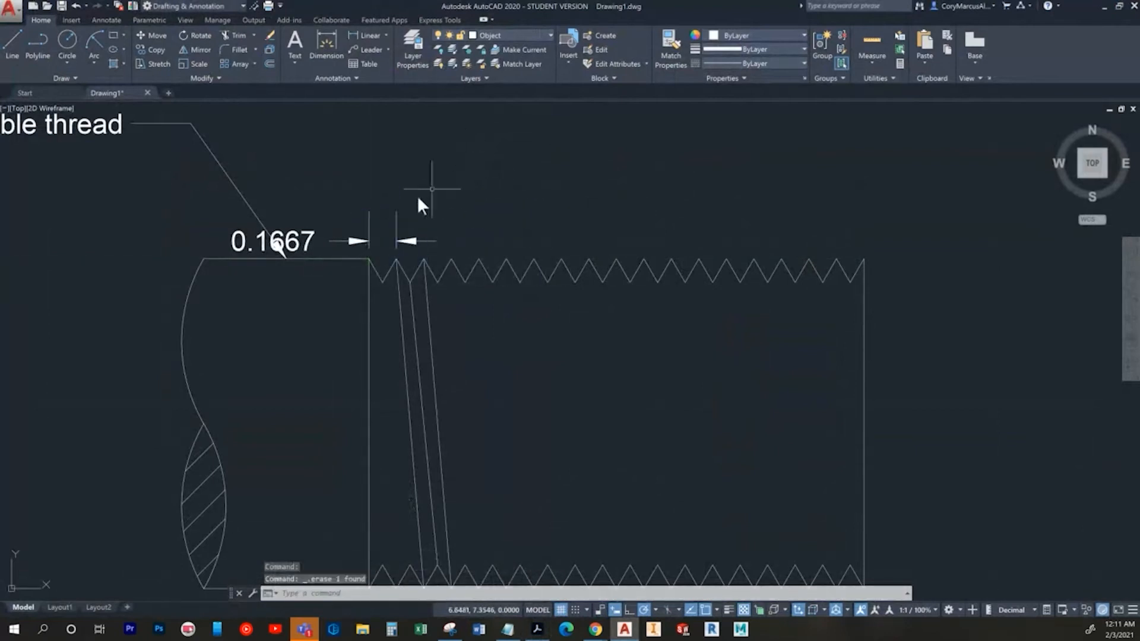
# Step: Move the text of the shoulder-to-crest pitch dimension off the thread note's leader to the other side of its arrows
pyautogui.click(478, 253)
pyautogui.click(336, 211)
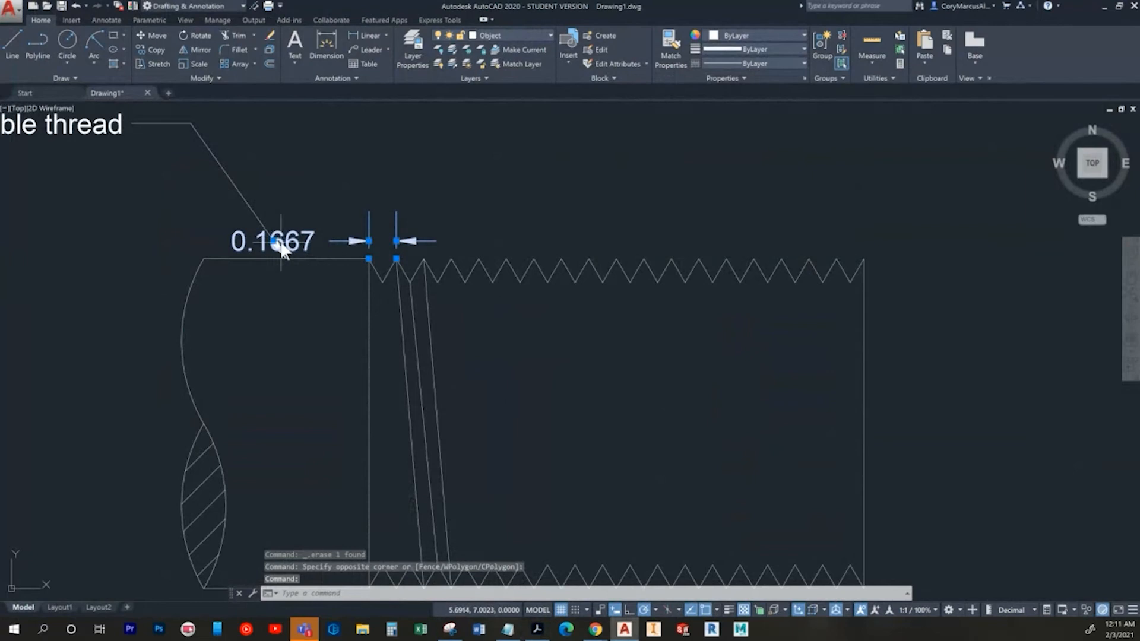
pyautogui.click(276, 243)
pyautogui.click(474, 196)
# Step: Check the textbook's two-start figure in Acrobat and, back in AutoCAD, dimension the lead below the shaft from the shoulder to the second lower crest
pyautogui.hotkey('alt', 'Tab')
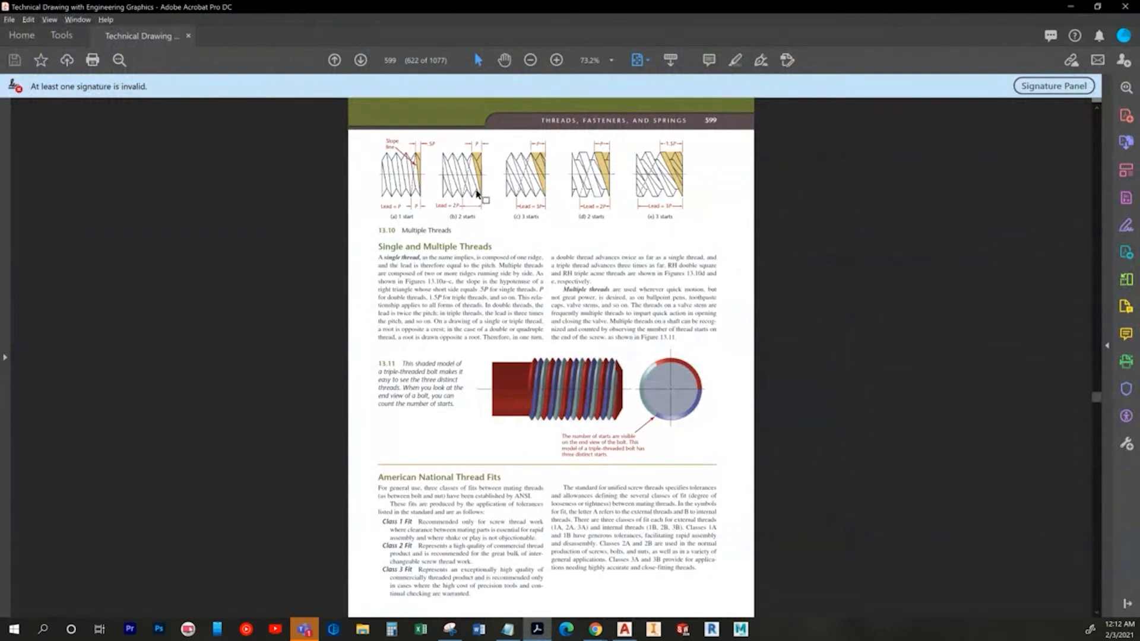
pyautogui.hotkey('alt', 'Tab')
pyautogui.moveTo(461, 458); pyautogui.dragTo(458, 315, button='middle')
pyautogui.click(368, 36)
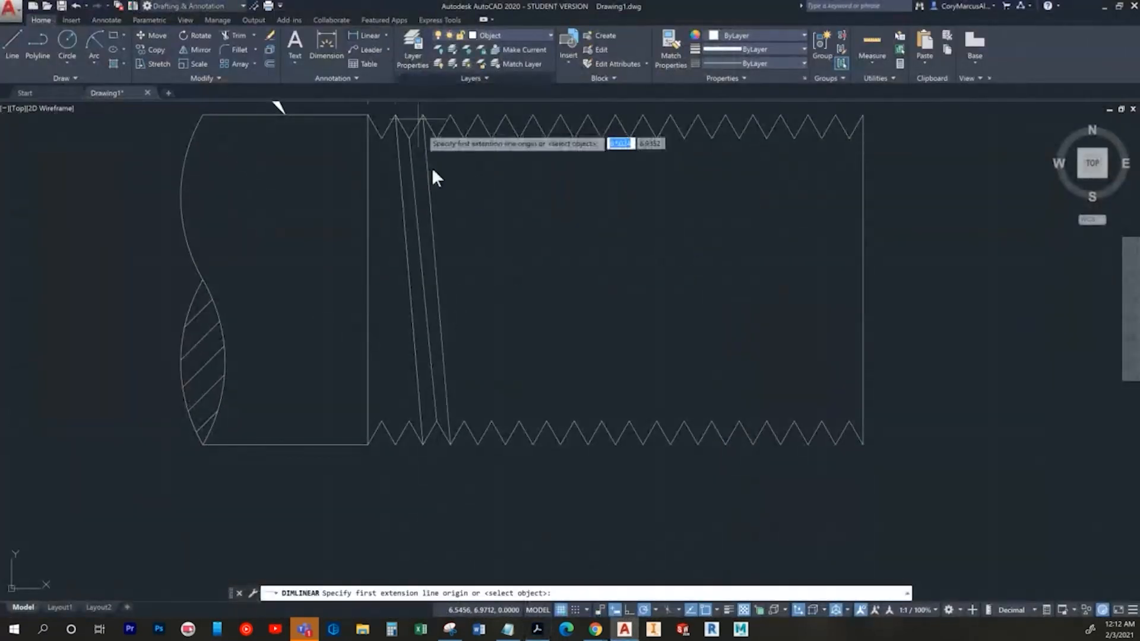
pyautogui.moveTo(415, 119); pyautogui.dragTo(419, 141, button='middle')
pyautogui.click(373, 466)
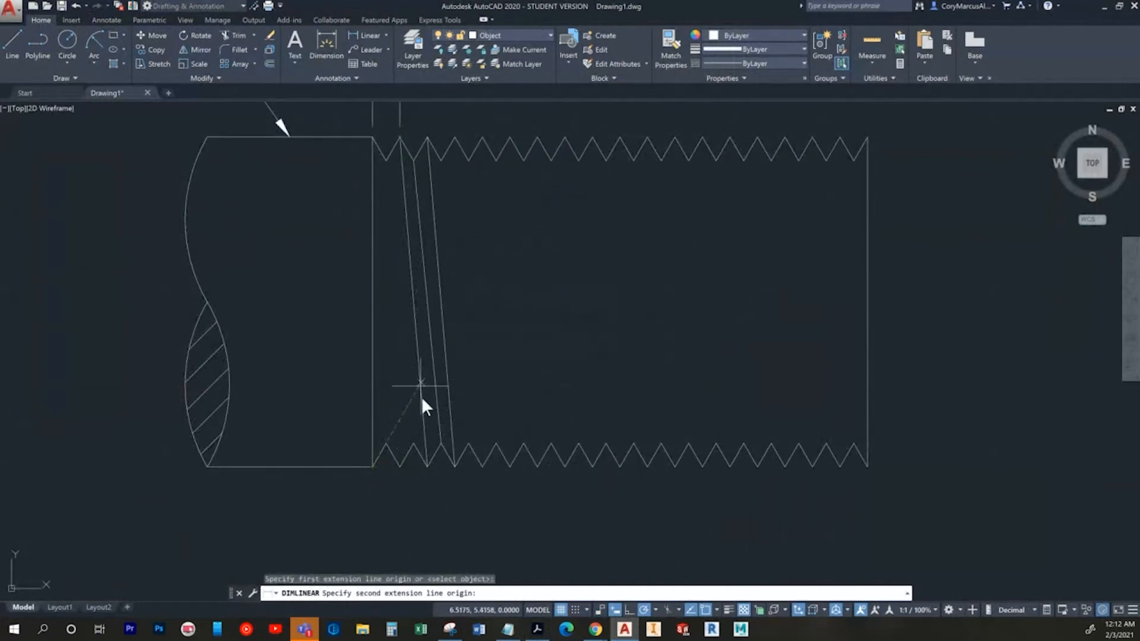
pyautogui.click(428, 463)
pyautogui.click(432, 520)
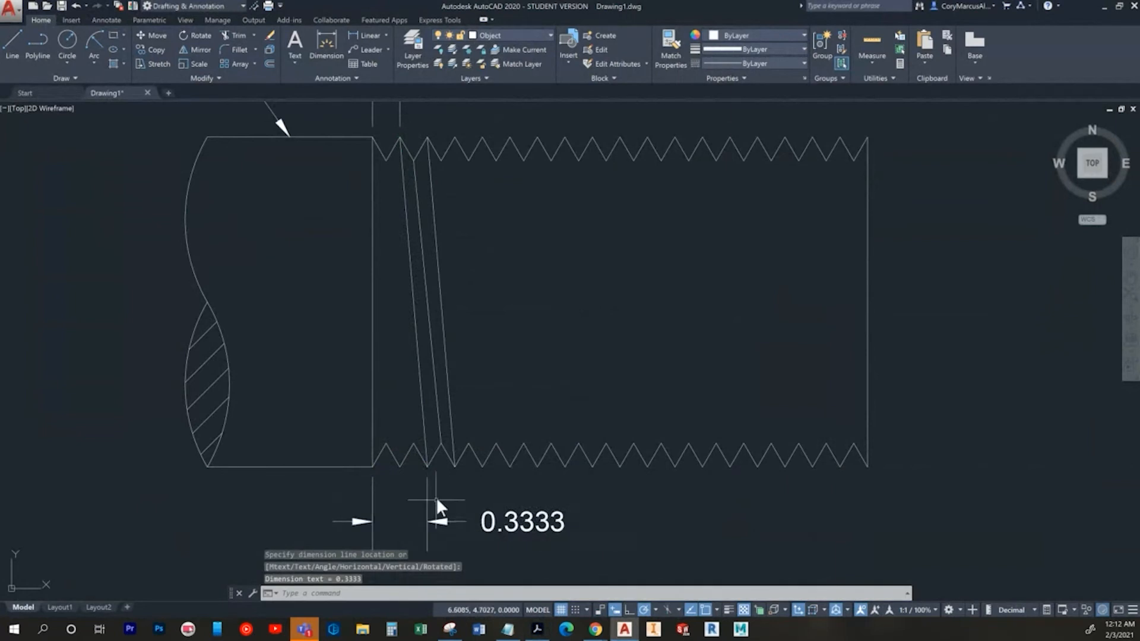
# Step: Draw a sloping trial crest line from the seventh upper crest past the shoulder to the eighth lower crest
pyautogui.scroll(-2, 436, 497)
pyautogui.moveTo(440, 370)
pyautogui.mouseDown(button='middle')
pyautogui.moveTo(433, 350)
pyautogui.moveTo(446, 303)
pyautogui.mouseUp(button='middle')
pyautogui.scroll(2, 442, 371)
pyautogui.click(13, 42)
pyautogui.moveTo(631, 351); pyautogui.dragTo(581, 432, button='middle')
pyautogui.click(504, 180)
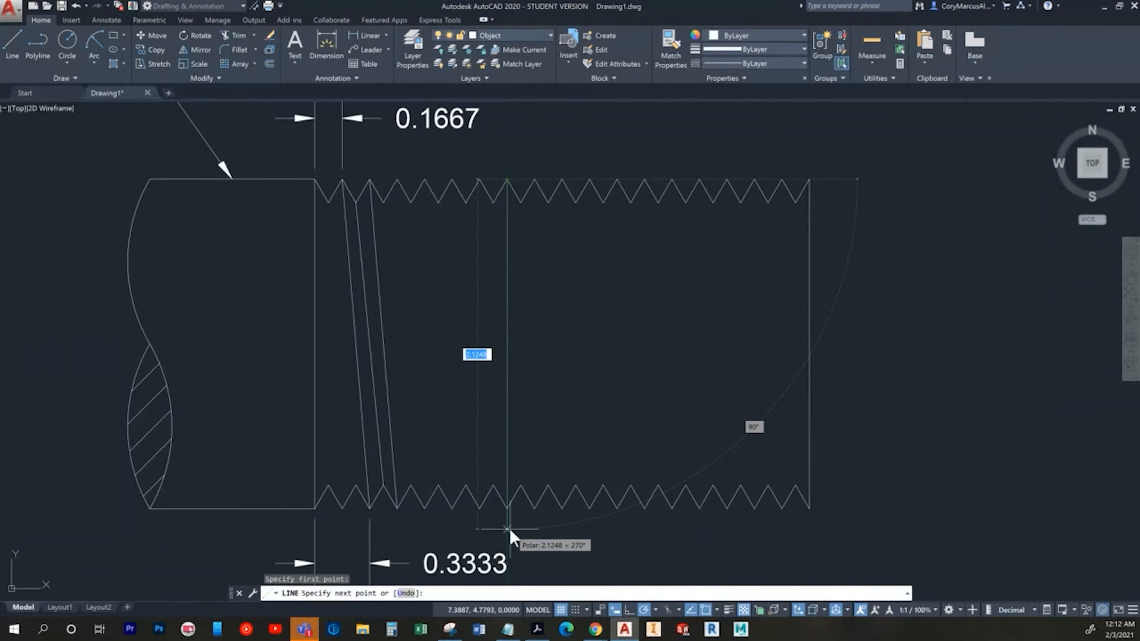
pyautogui.click(533, 505)
pyautogui.press('Escape')
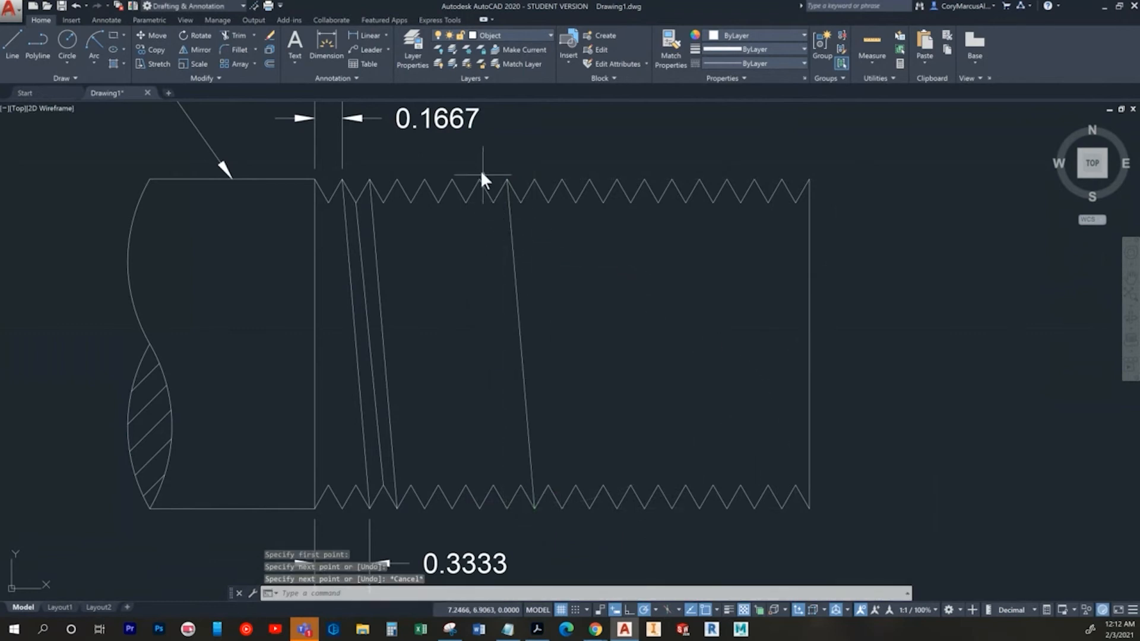
# Step: Delete the isolated sloping crest line in the middle of the threaded length
pyautogui.click(576, 339)
pyautogui.click(495, 331)
pyautogui.press('Delete')
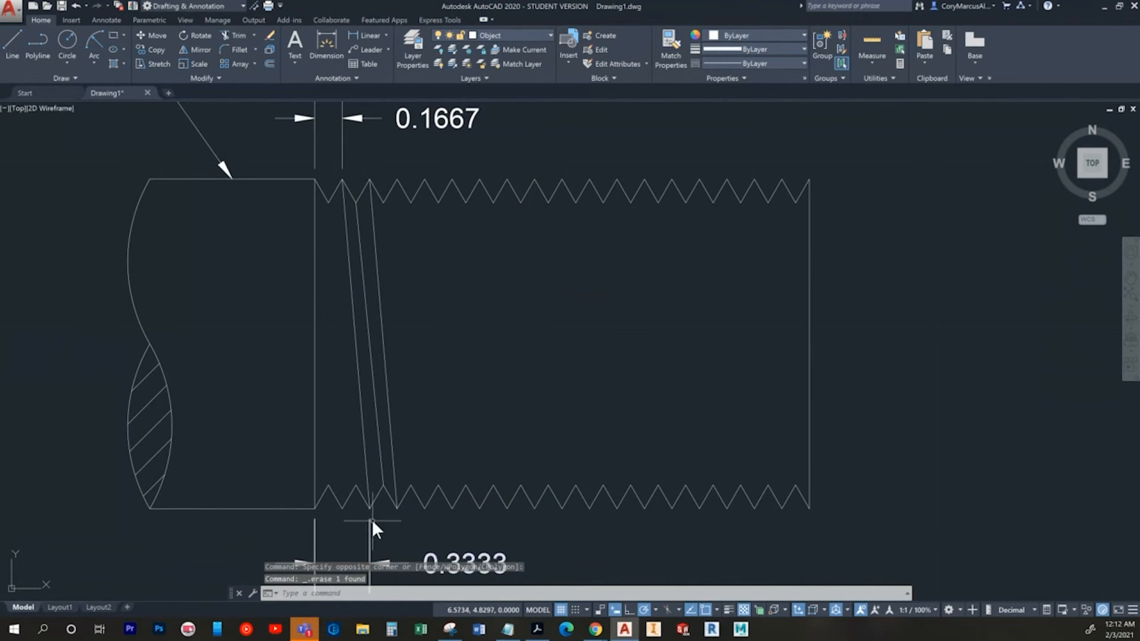
# Step: Delete the pitch and lead dimensions above and below the threads
pyautogui.moveTo(396, 482); pyautogui.dragTo(444, 437, button='middle')
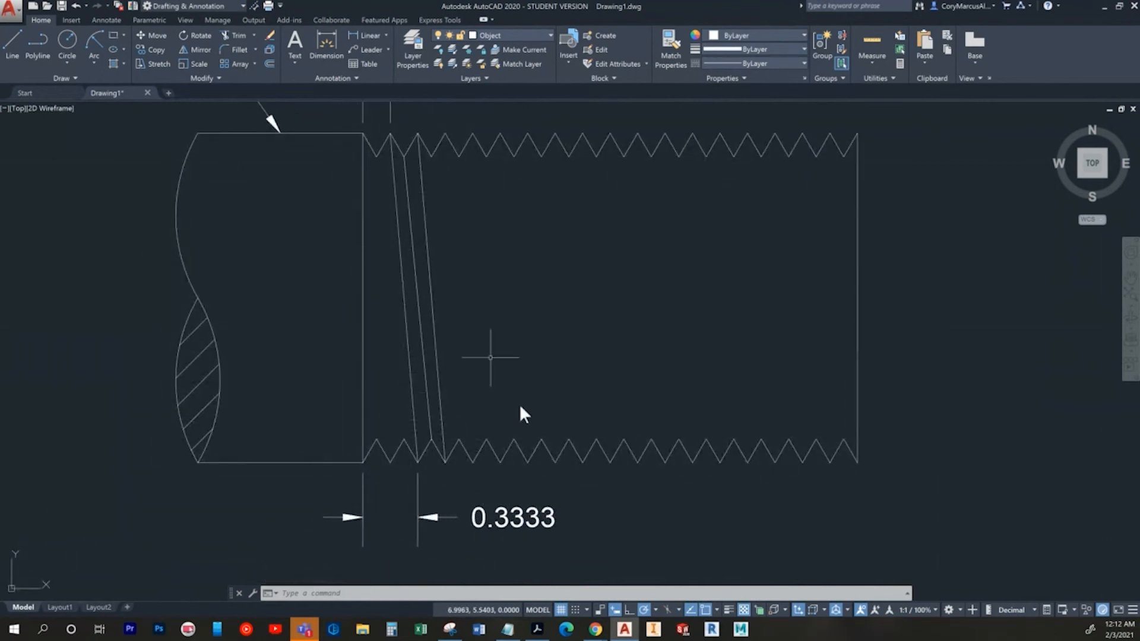
pyautogui.moveTo(471, 432); pyautogui.dragTo(470, 551, button='middle')
pyautogui.click(462, 233)
pyautogui.click(394, 141)
pyautogui.press('Delete')
# Step: Draw sloping root lines from the first upper root to the second lower root and from the third upper root to the fourth lower root
pyautogui.click(24, 51)
pyautogui.moveTo(501, 327); pyautogui.dragTo(510, 289, button='middle')
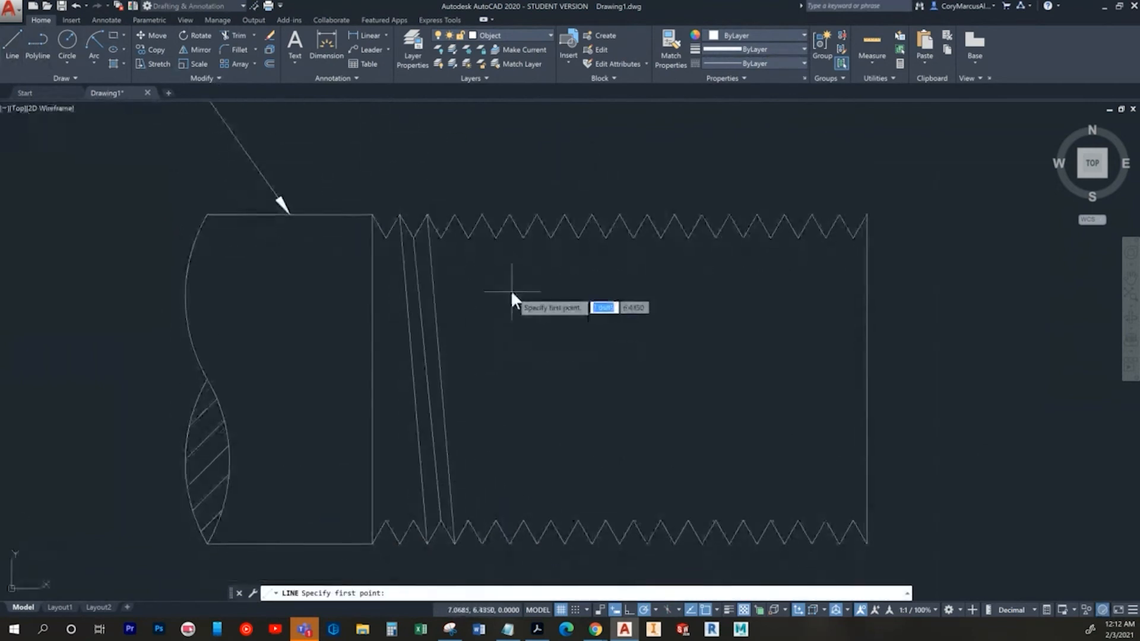
pyautogui.click(386, 239)
pyautogui.click(414, 520)
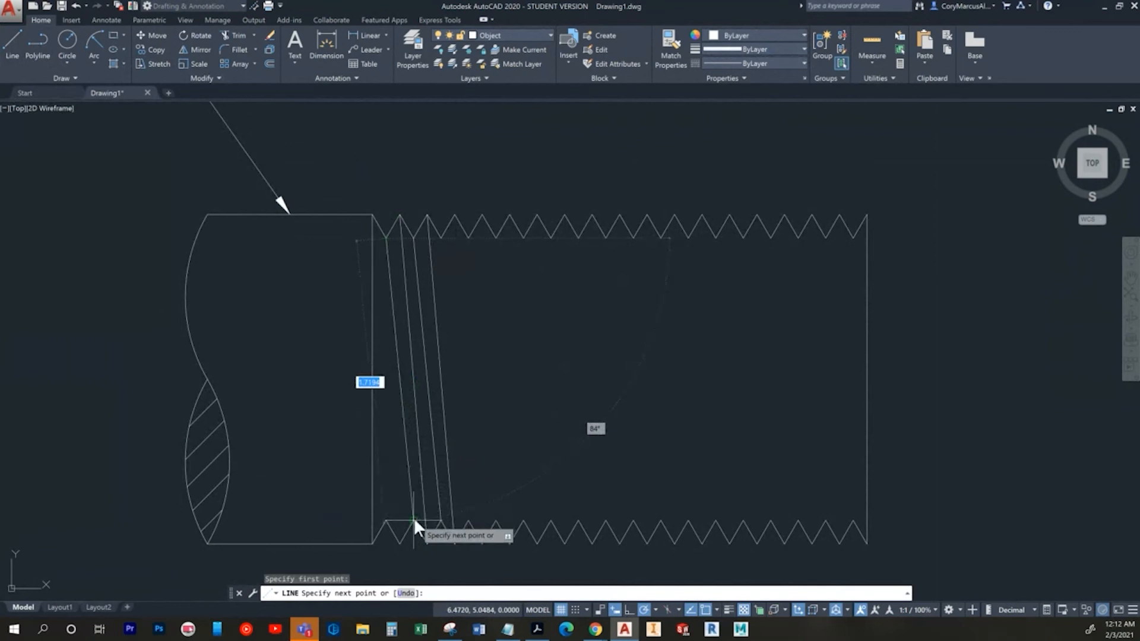
pyautogui.press('Return')
pyautogui.press('Return')
pyautogui.click(441, 238)
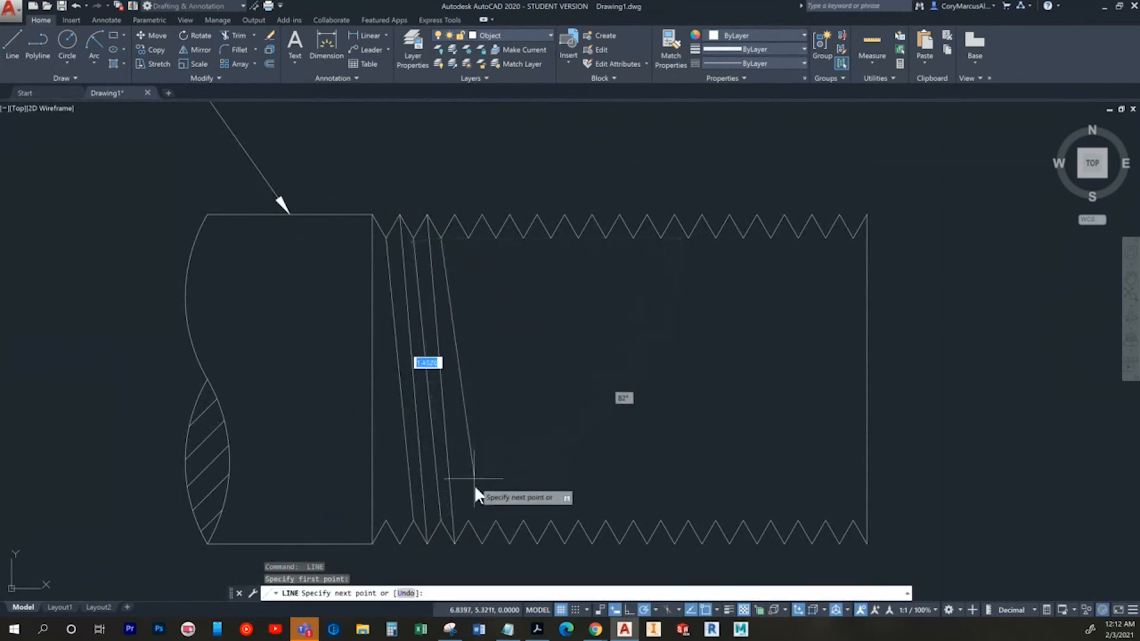
pyautogui.click(468, 521)
pyautogui.press('Escape')
# Step: Try copying all five sloping lines from the first upper root to the fourth upper root, and undo the copy
pyautogui.click(627, 432)
pyautogui.click(390, 385)
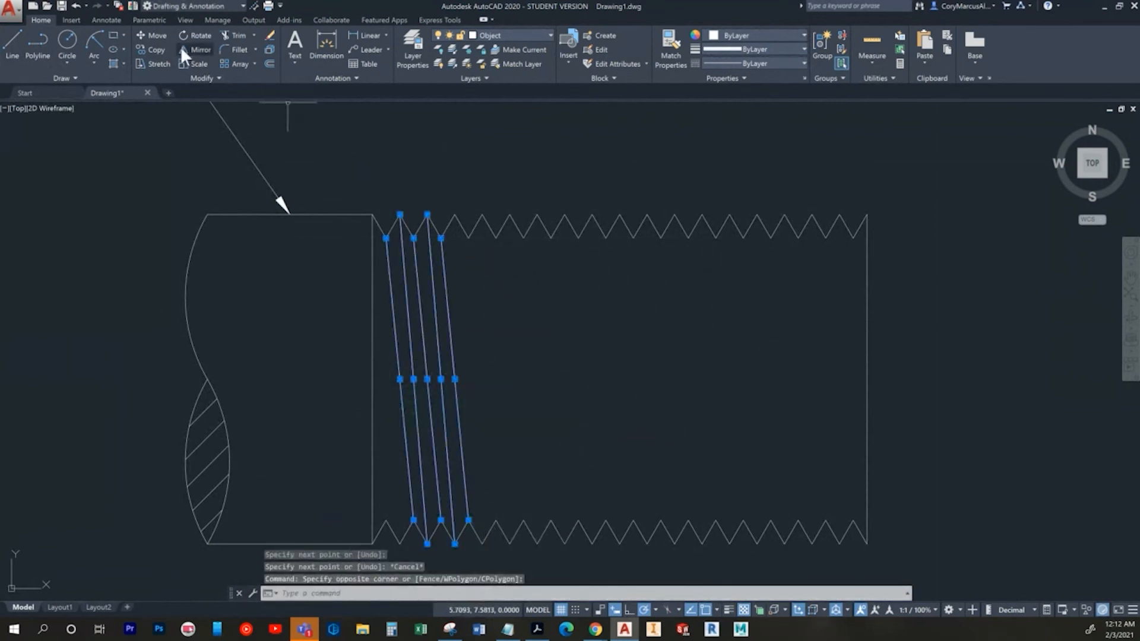
pyautogui.write('co')
pyautogui.press('Return')
pyautogui.click(386, 238)
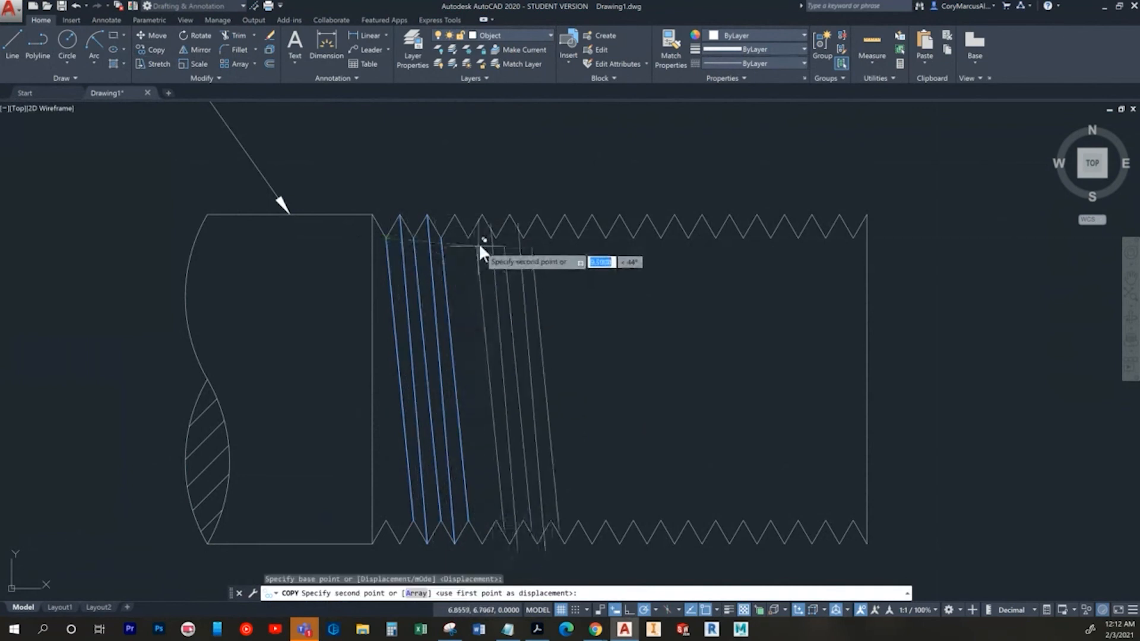
pyautogui.click(469, 238)
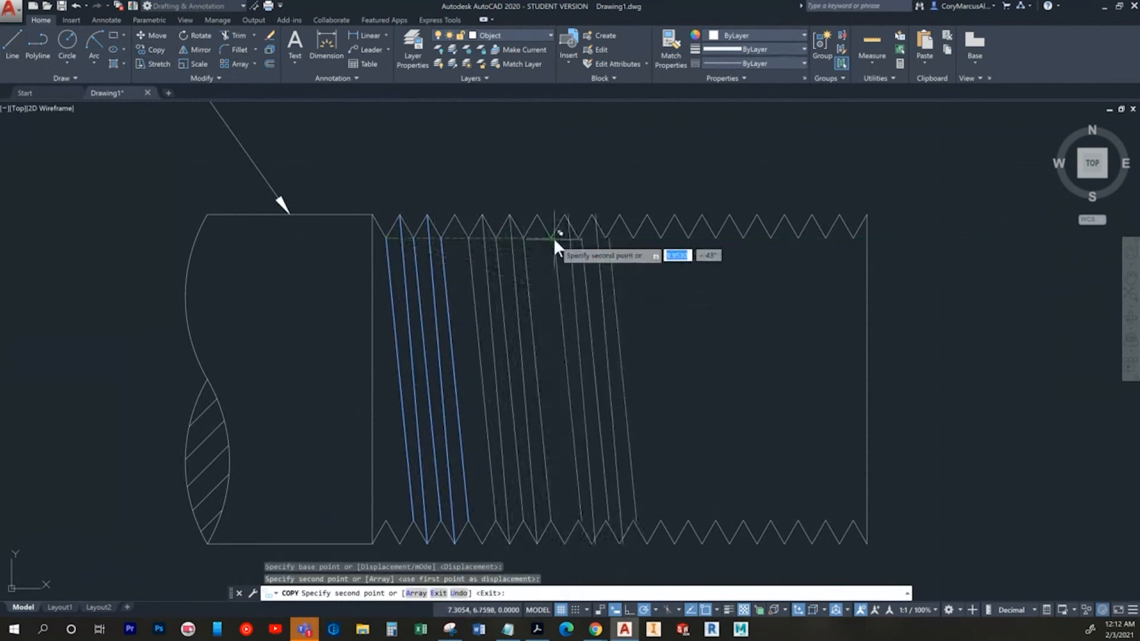
pyautogui.press('Escape')
pyautogui.press('Escape')
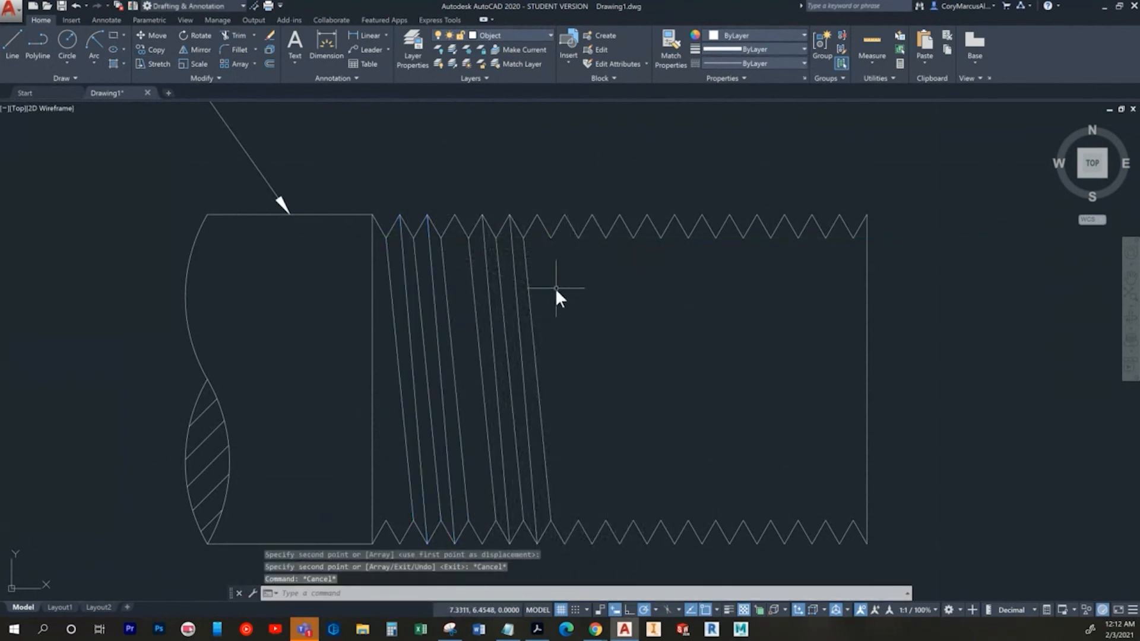
pyautogui.hotkey('ctrl', 'z')
pyautogui.click(535, 381)
pyautogui.click(393, 351)
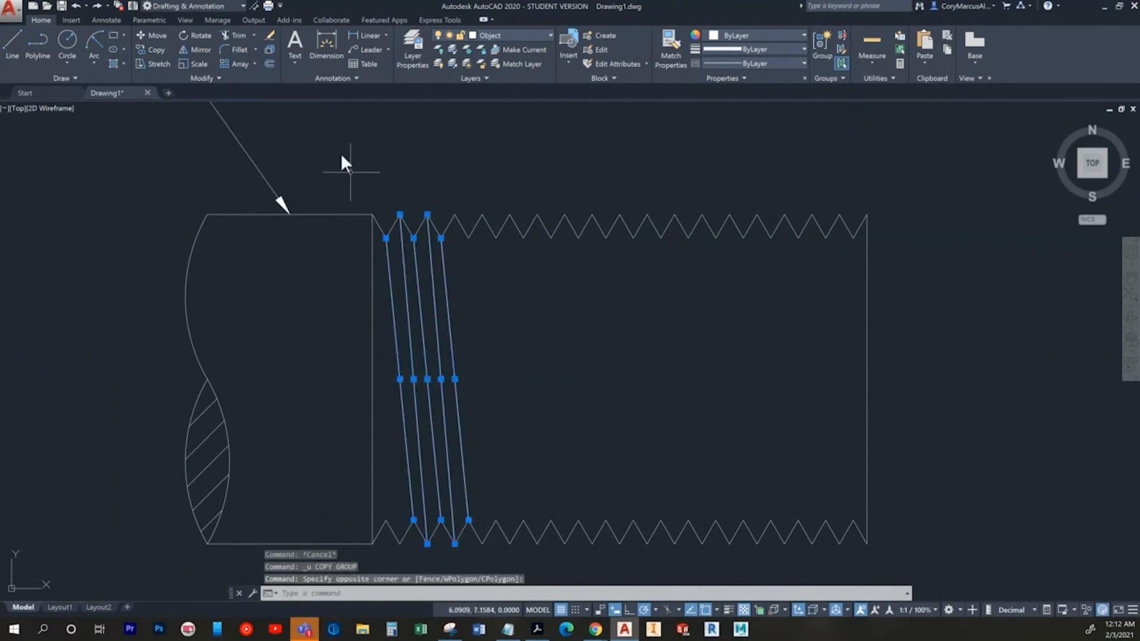
pyautogui.click(153, 50)
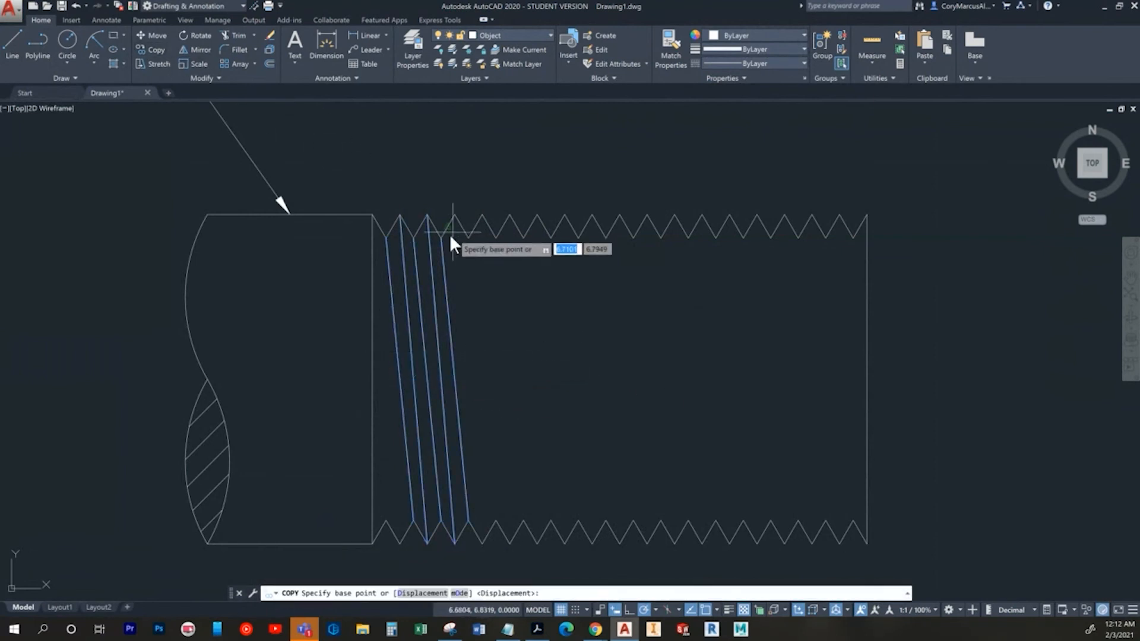
pyautogui.click(385, 238)
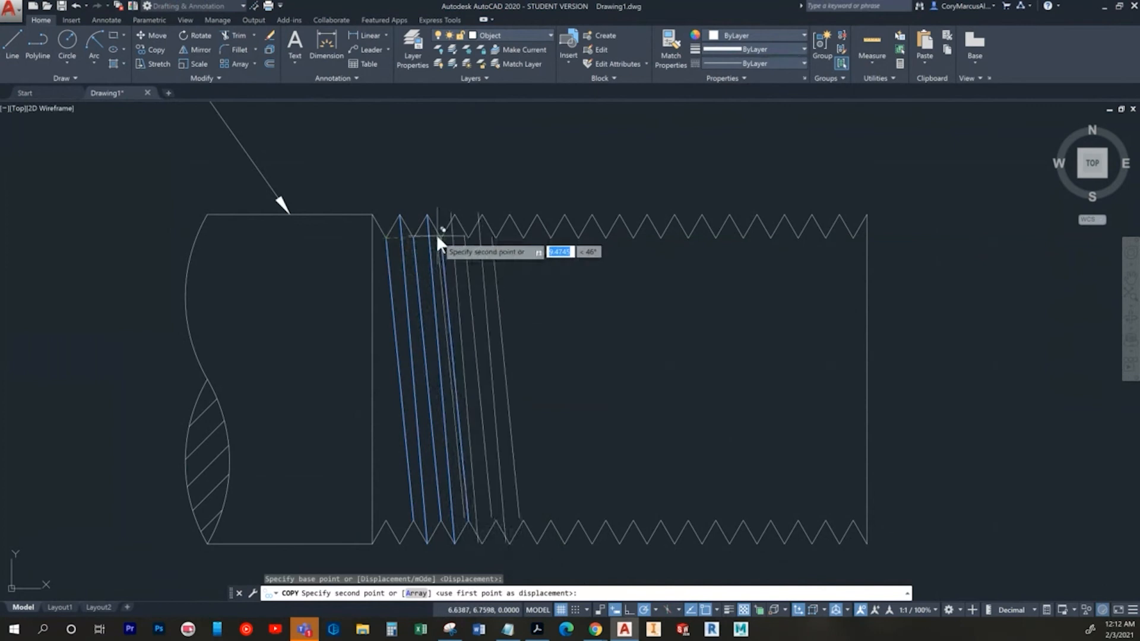
pyautogui.press('Escape')
# Step: Copy the four lines after the first root line from the first upper crest to the 3rd, 5th, 7th, 8th, 10th, 12th, 14th and 16th crests
pyautogui.click(487, 328)
pyautogui.click(403, 249)
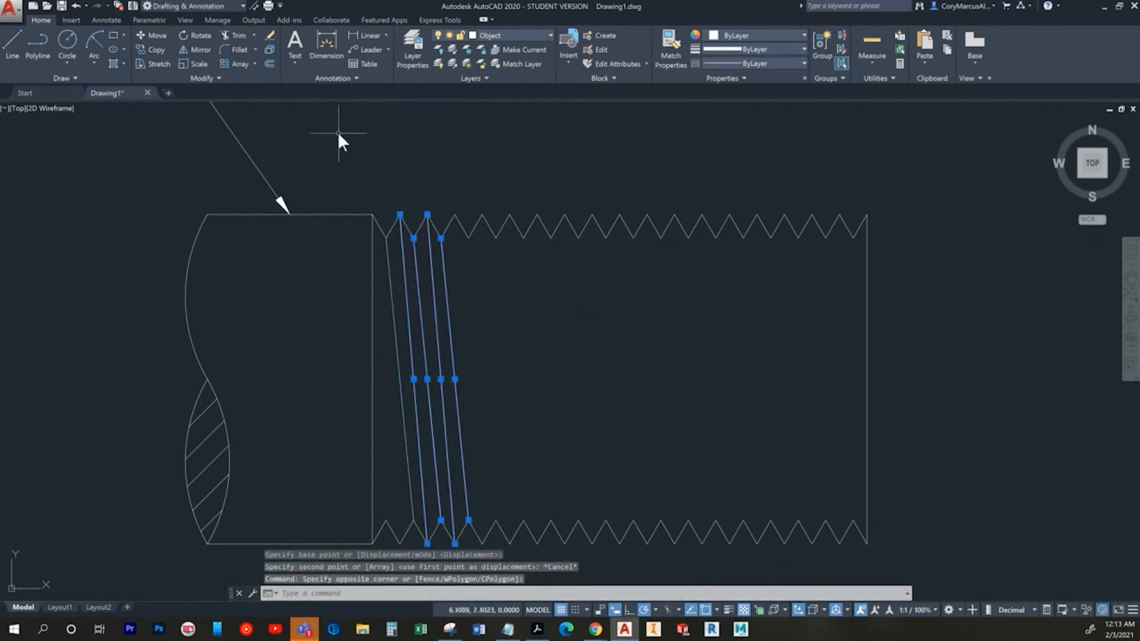
pyautogui.click(152, 51)
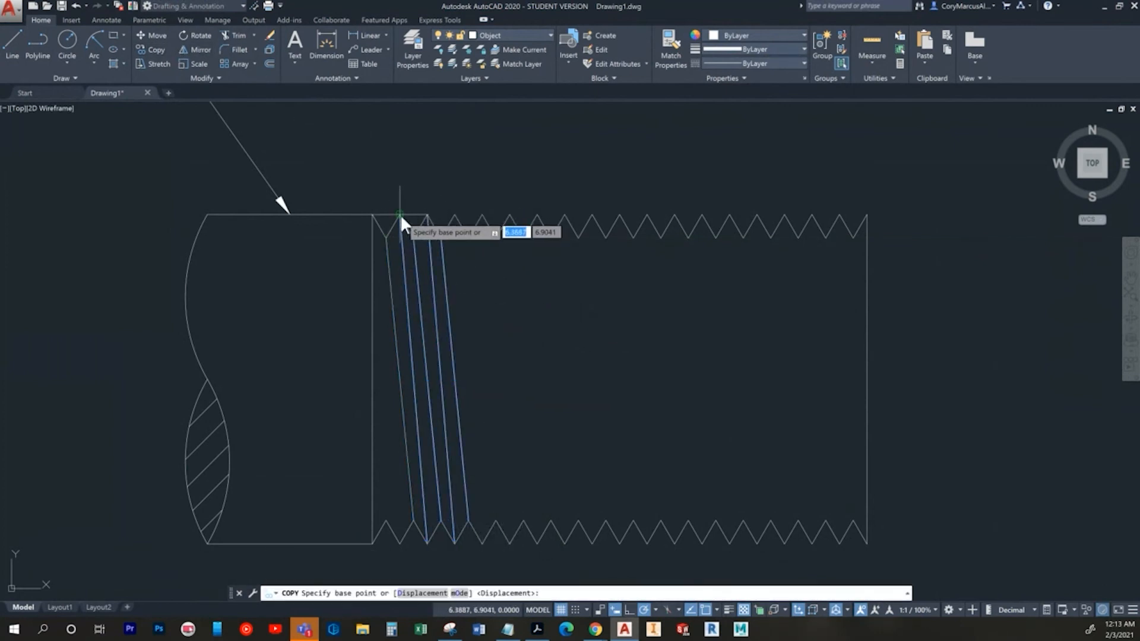
pyautogui.click(401, 215)
pyautogui.click(454, 214)
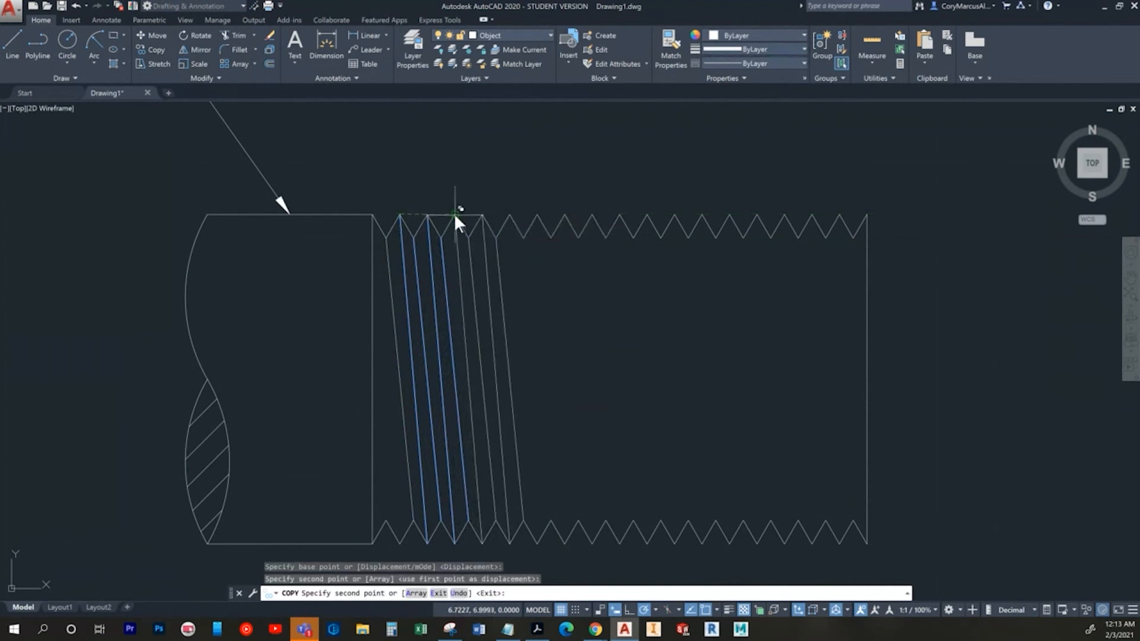
pyautogui.click(510, 215)
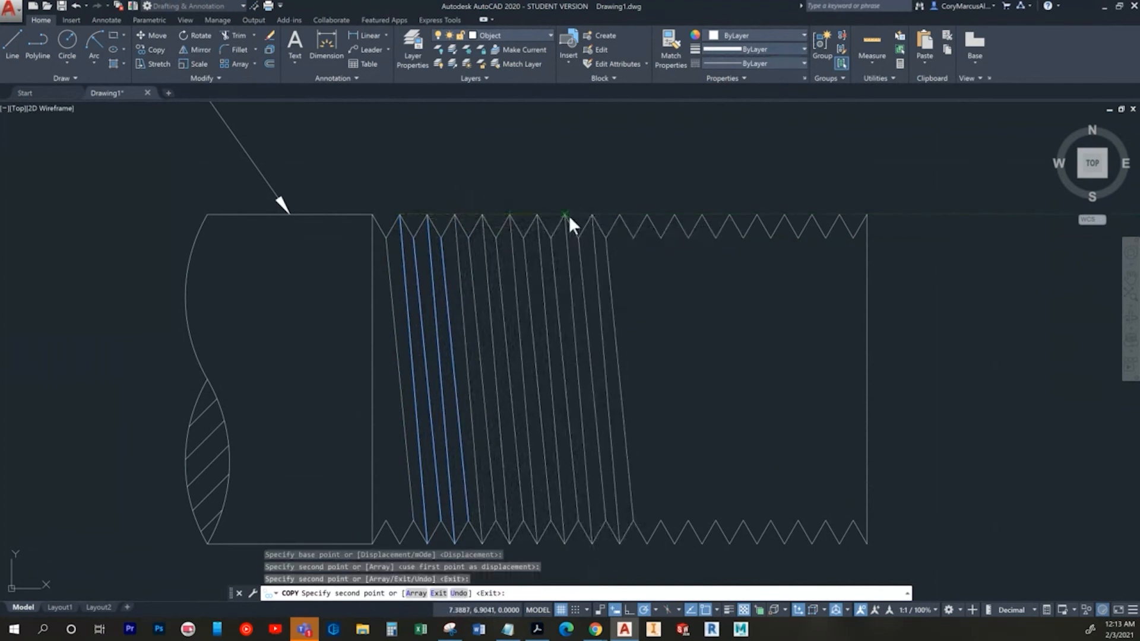
pyautogui.click(567, 215)
pyautogui.click(594, 214)
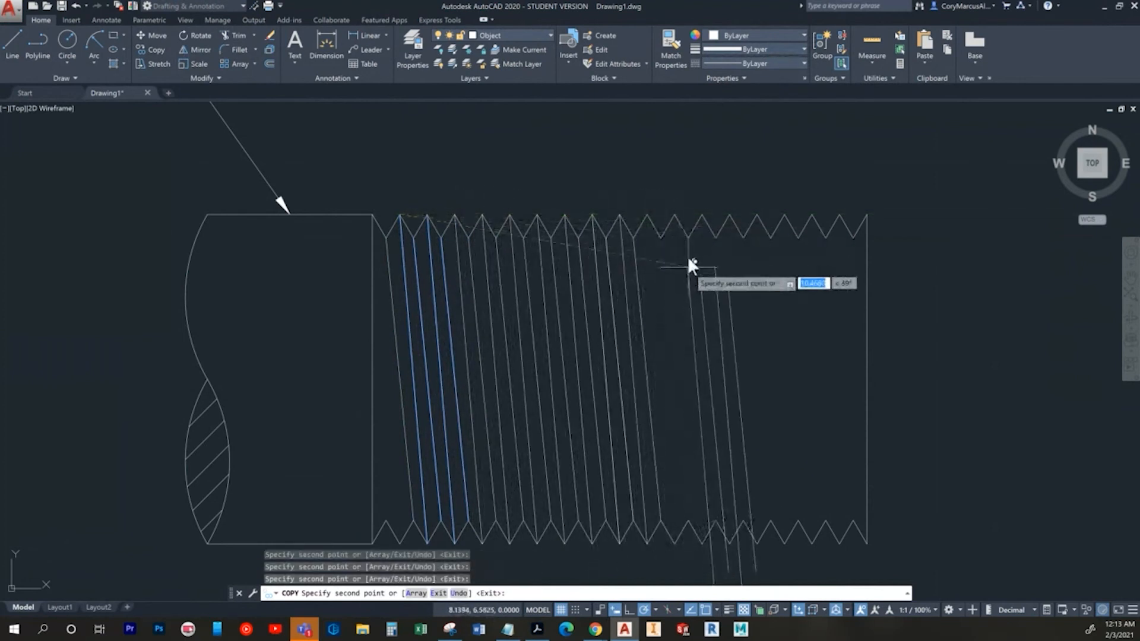
pyautogui.click(648, 215)
pyautogui.click(703, 213)
pyautogui.click(756, 215)
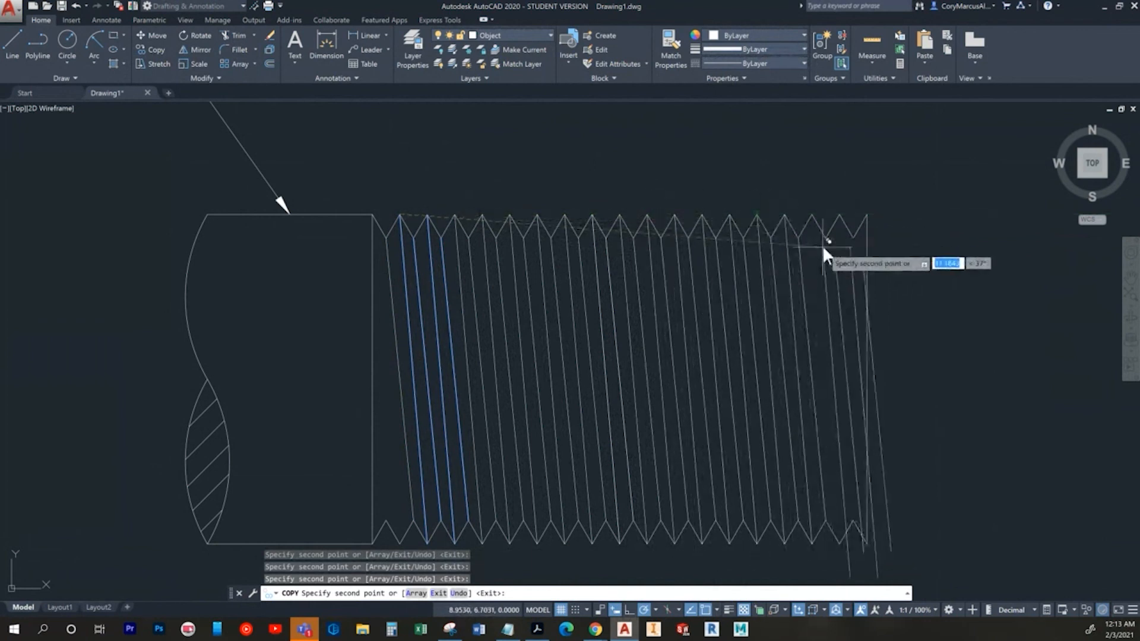
pyautogui.click(813, 215)
pyautogui.press('Escape')
pyautogui.press('Escape')
pyautogui.press('Escape')
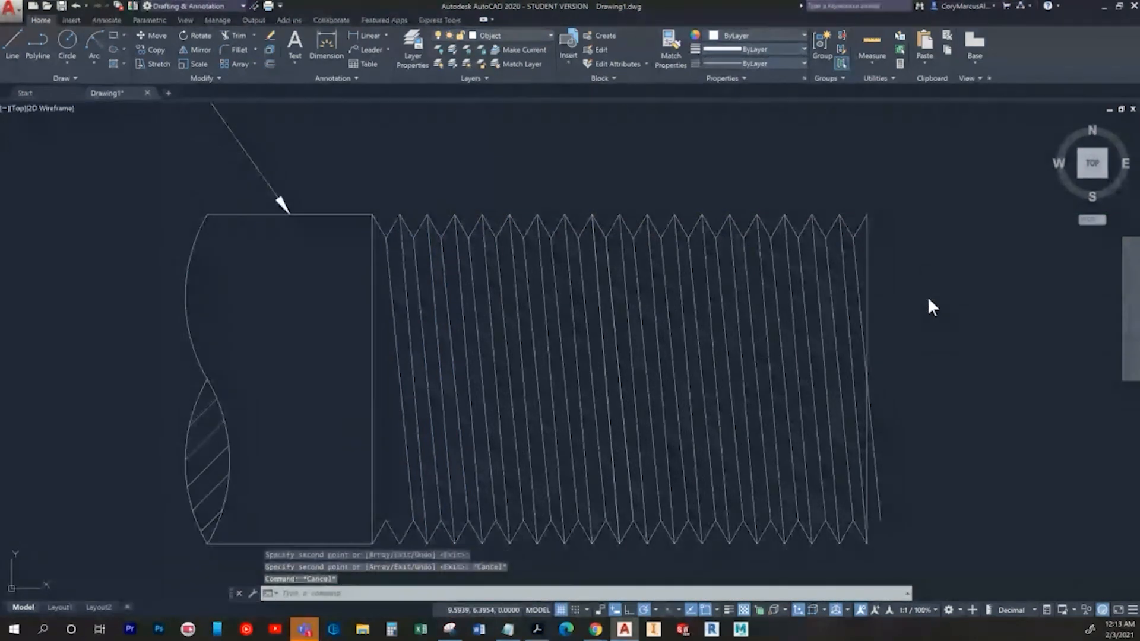
# Step: Remove duplicate and overlapping objects from the threaded section with Overkill, keeping the 0.000001 tolerance and existing options
pyautogui.write('overkill')
pyautogui.press('Return')
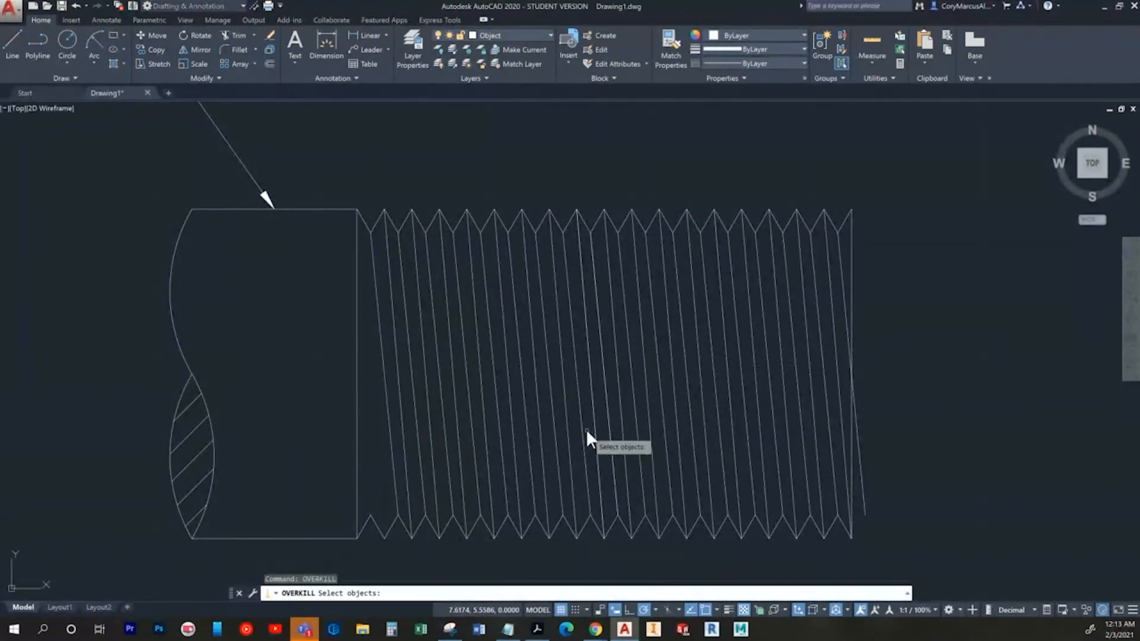
pyautogui.click(918, 545)
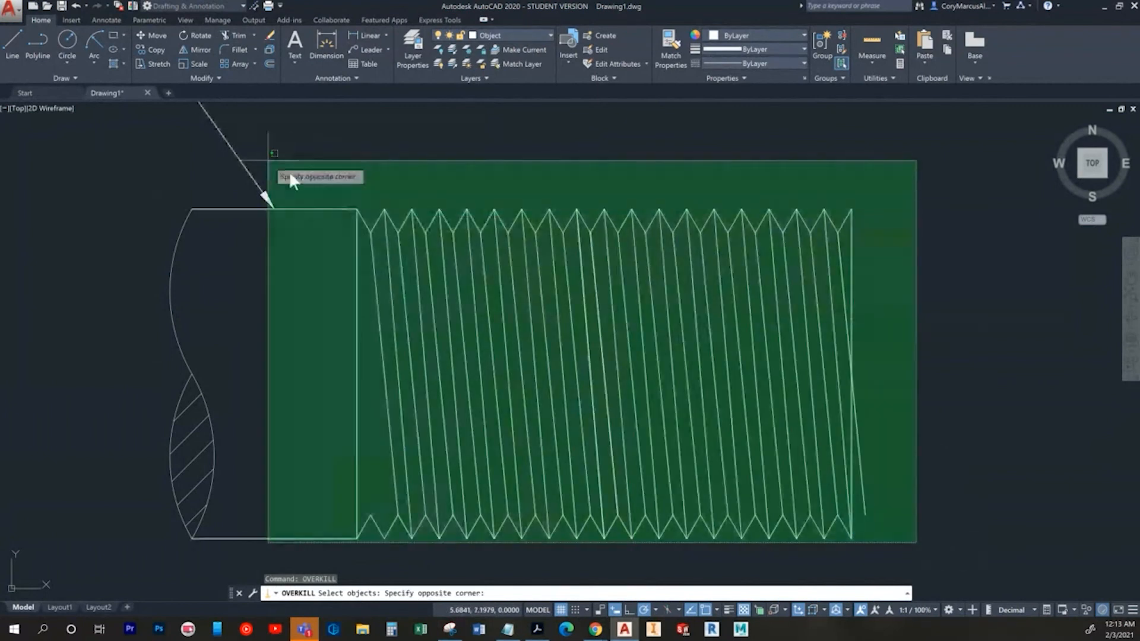
pyautogui.click(288, 164)
pyautogui.press('Return')
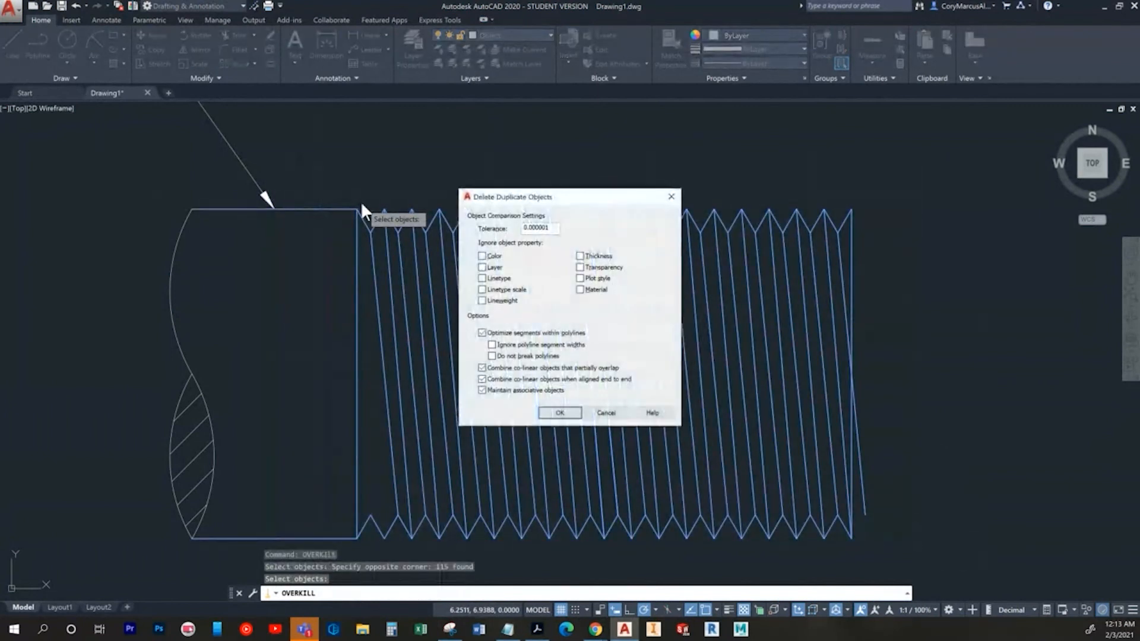
pyautogui.click(558, 414)
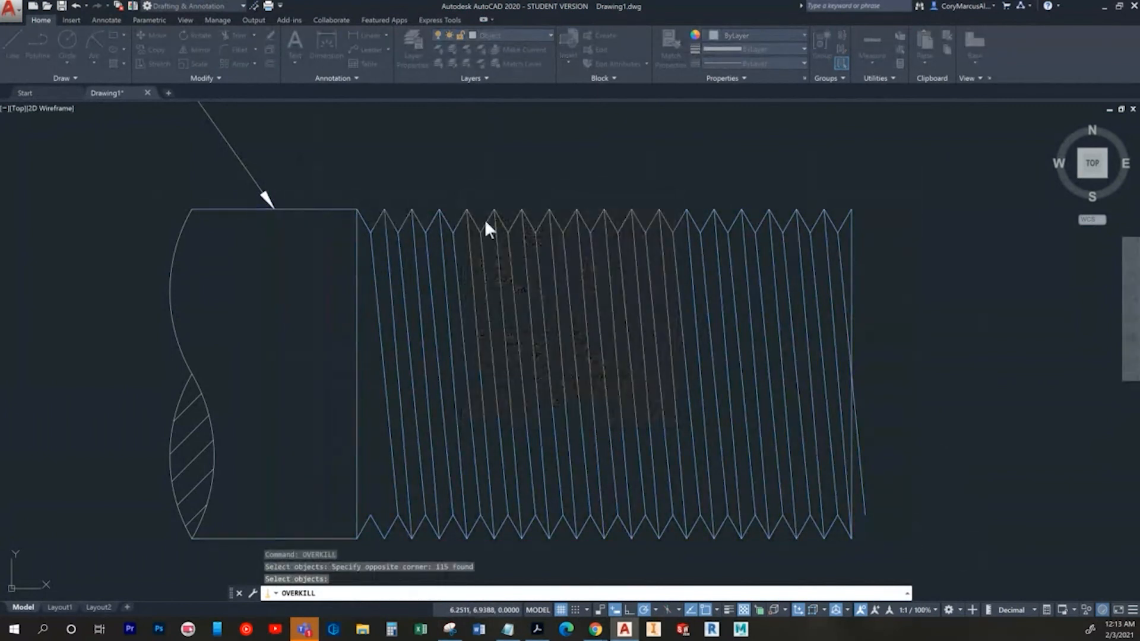
pyautogui.press('Escape')
pyautogui.press('Escape')
pyautogui.press('Escape')
pyautogui.moveTo(927, 335); pyautogui.dragTo(852, 303, button='middle')
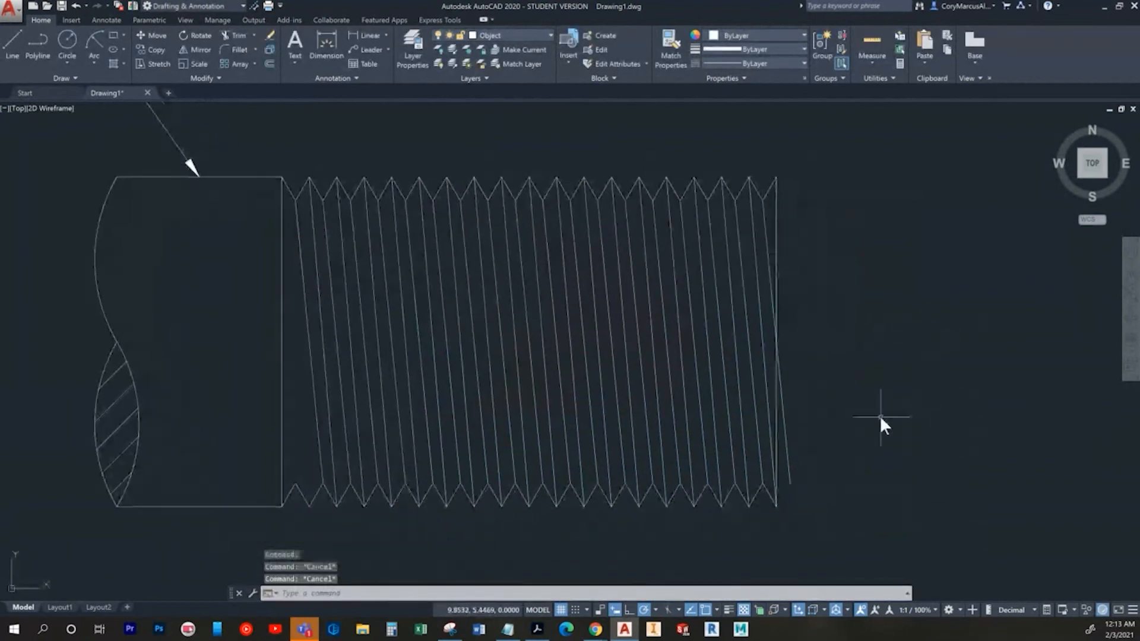
# Step: Copy the first two sloping thread lines toward the shoulder, from the second lower crest to the first lower crest
pyautogui.scroll(5, 392, 457)
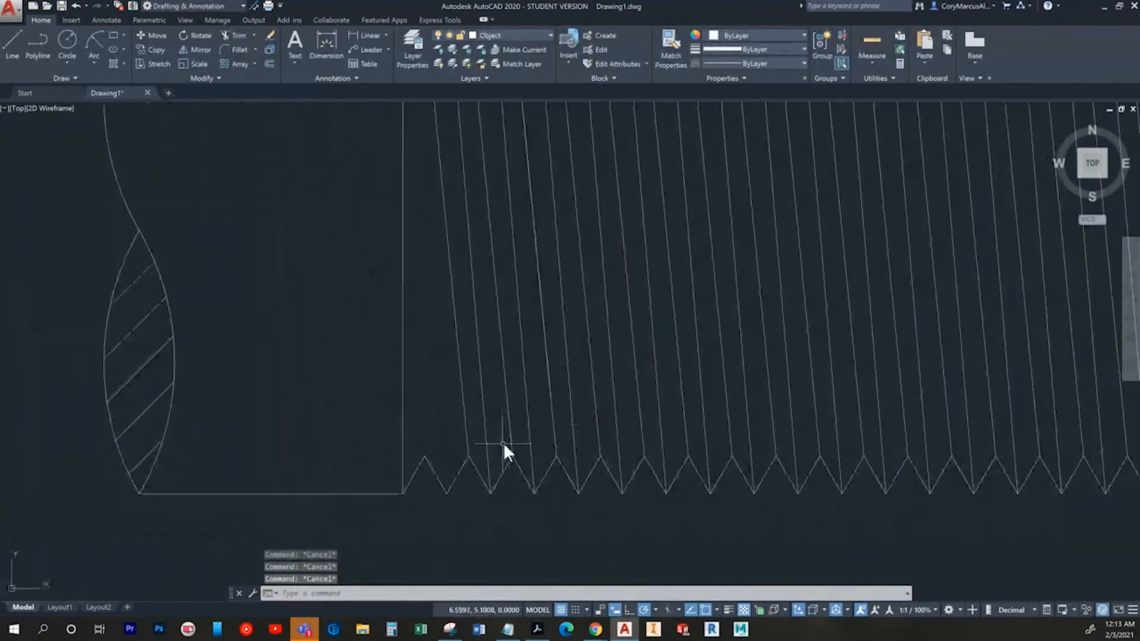
pyautogui.click(496, 451)
pyautogui.click(454, 440)
pyautogui.click(507, 444)
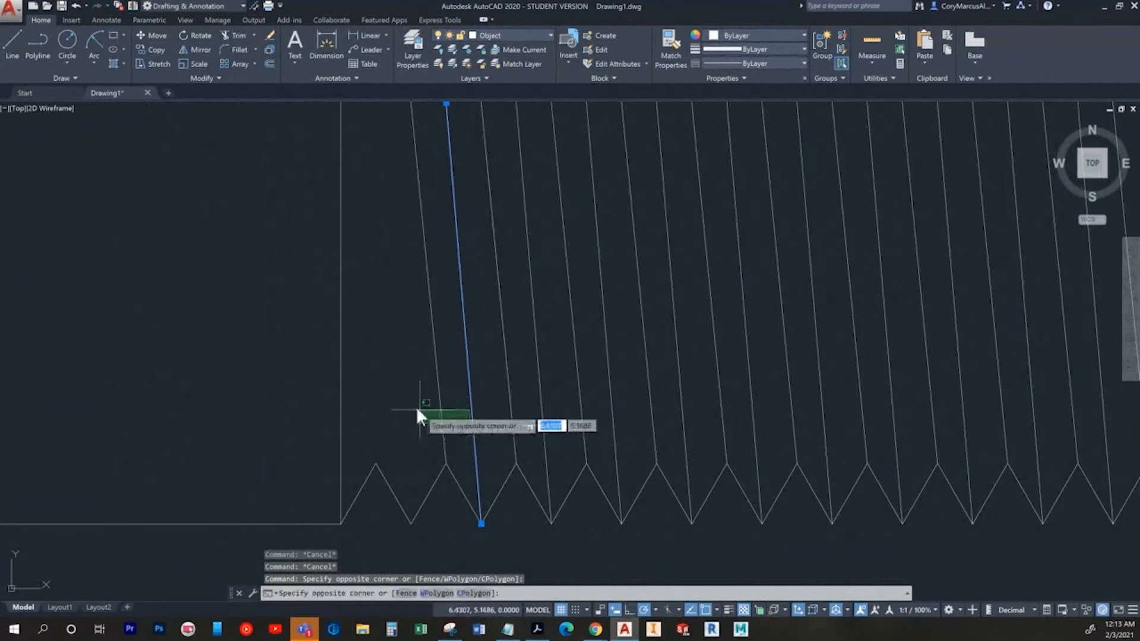
pyautogui.click(427, 413)
pyautogui.click(155, 49)
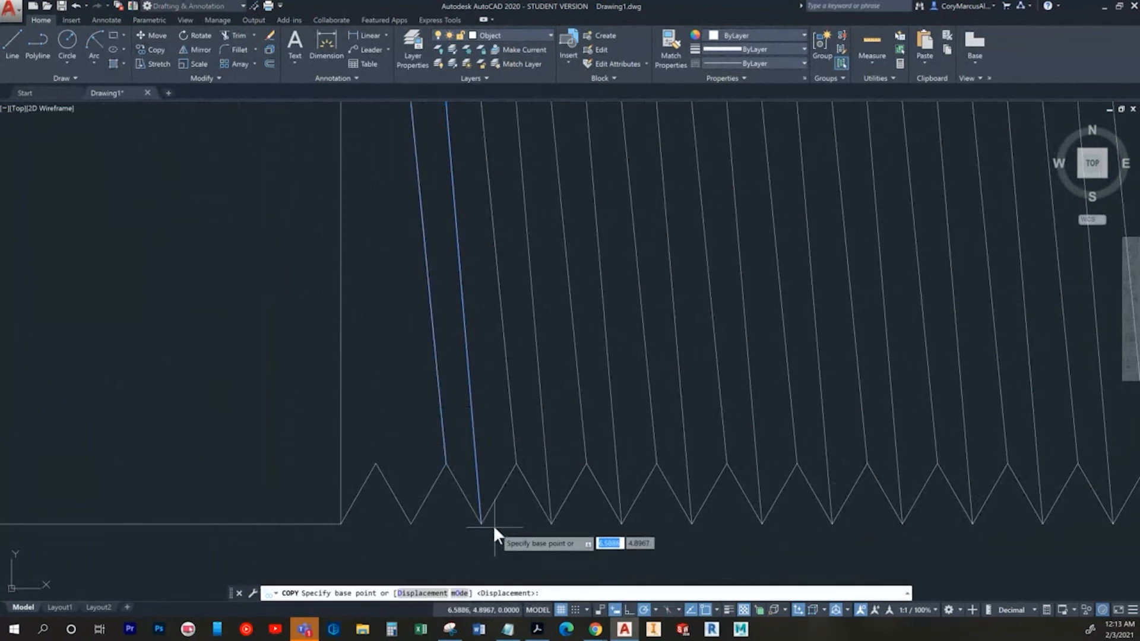
pyautogui.click(480, 523)
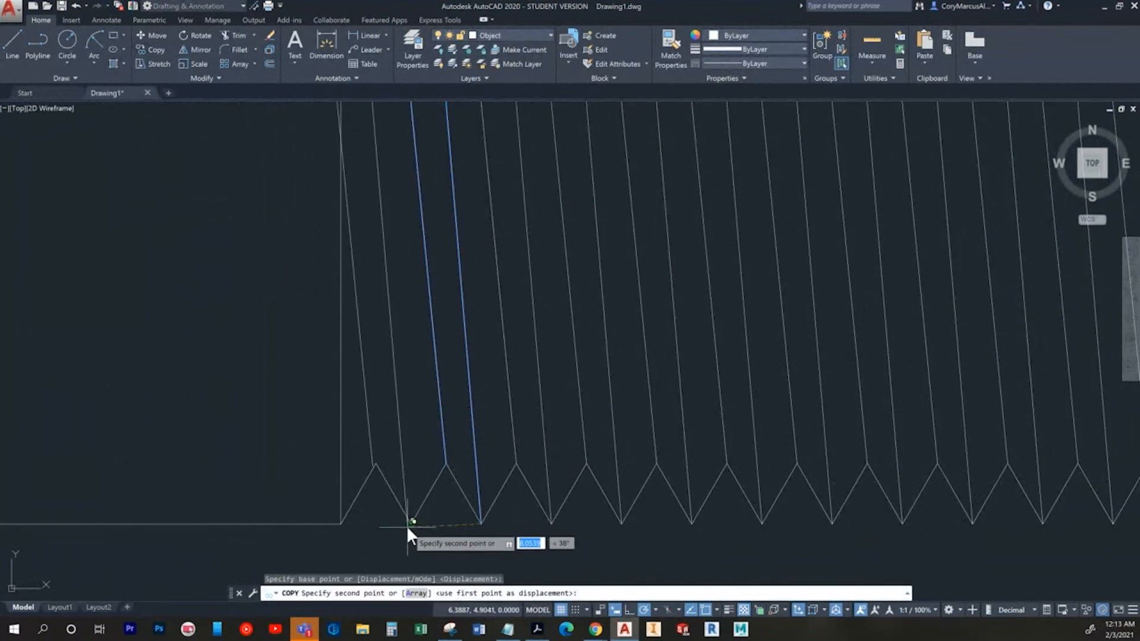
pyautogui.press('Escape')
pyautogui.press('Escape')
pyautogui.press('Escape')
# Step: Trim the part of the copied sloping line that extends past the shoulder line into the plain shaft
pyautogui.scroll(-6, 390, 369)
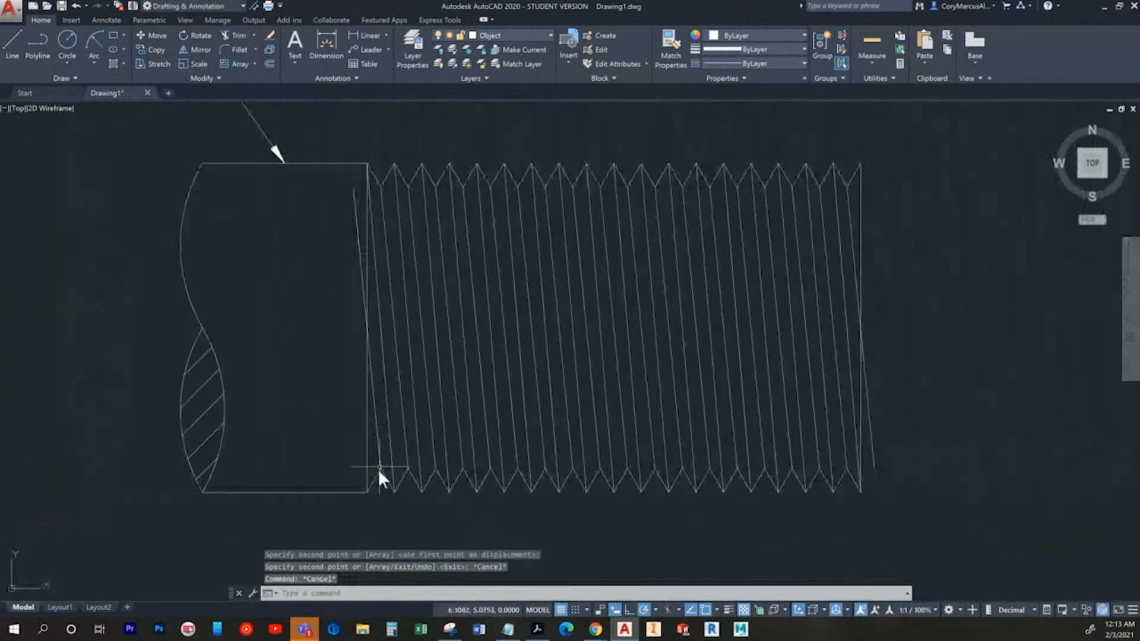
pyautogui.write('tr')
pyautogui.press('Return')
pyautogui.press('Return')
pyautogui.scroll(3, 428, 344)
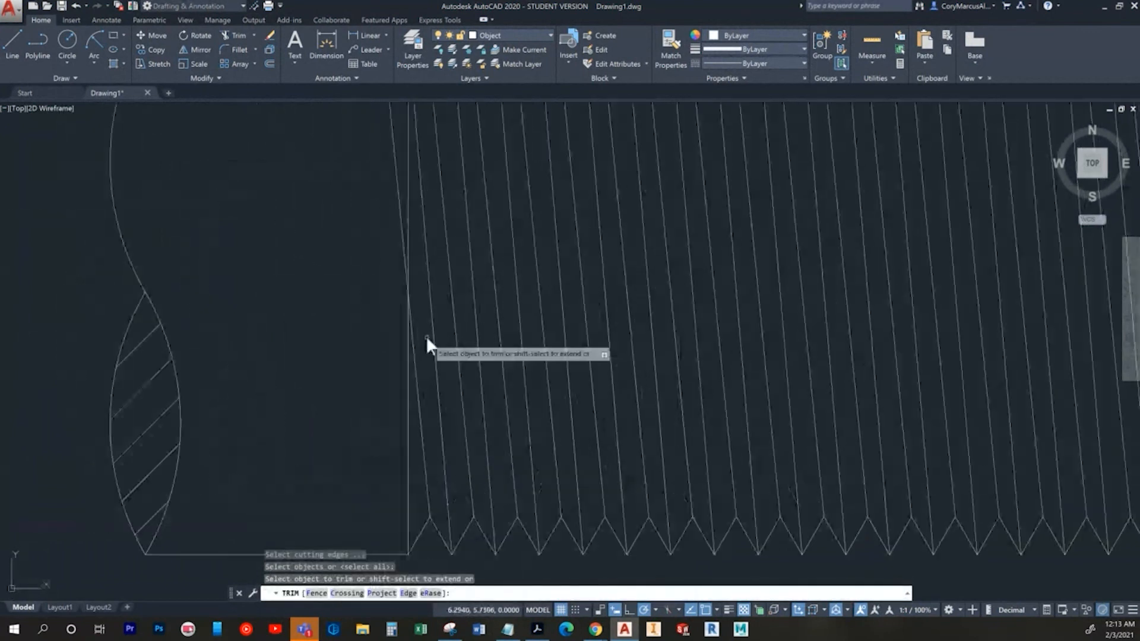
pyautogui.moveTo(427, 428); pyautogui.dragTo(438, 472, button='middle')
pyautogui.click(420, 274)
pyautogui.click(415, 274)
pyautogui.click(432, 288)
pyautogui.scroll(-2, 460, 320)
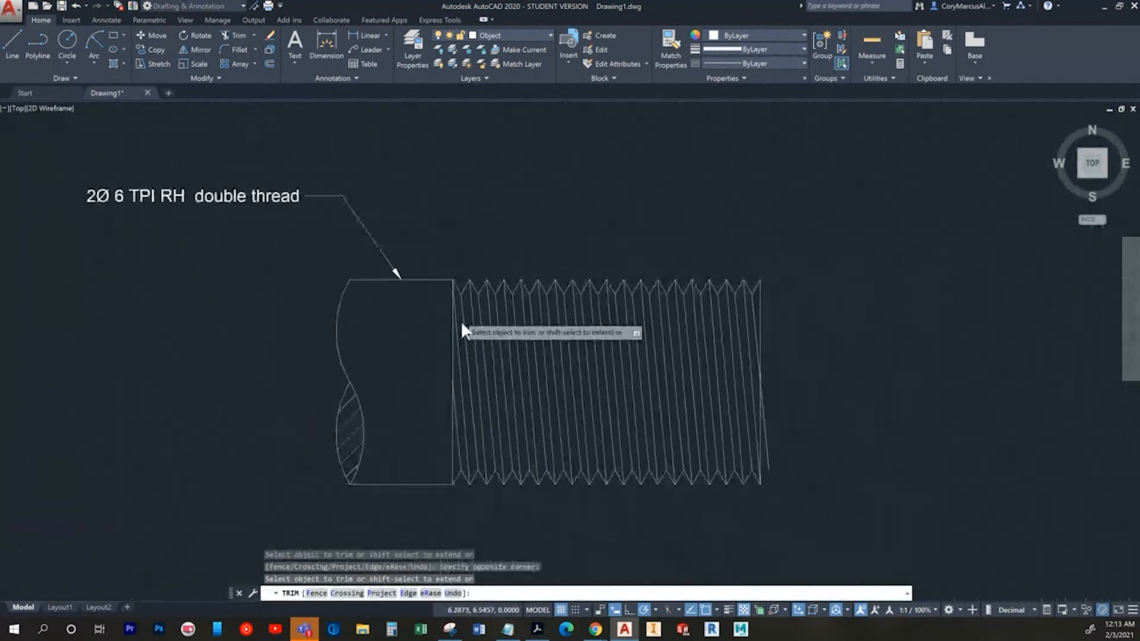
# Step: Trim the last sloping line where it extends beyond the vertical line at the threaded end
pyautogui.moveTo(461, 321); pyautogui.dragTo(272, 262, button='middle')
pyautogui.scroll(3, 579, 427)
pyautogui.click(552, 402)
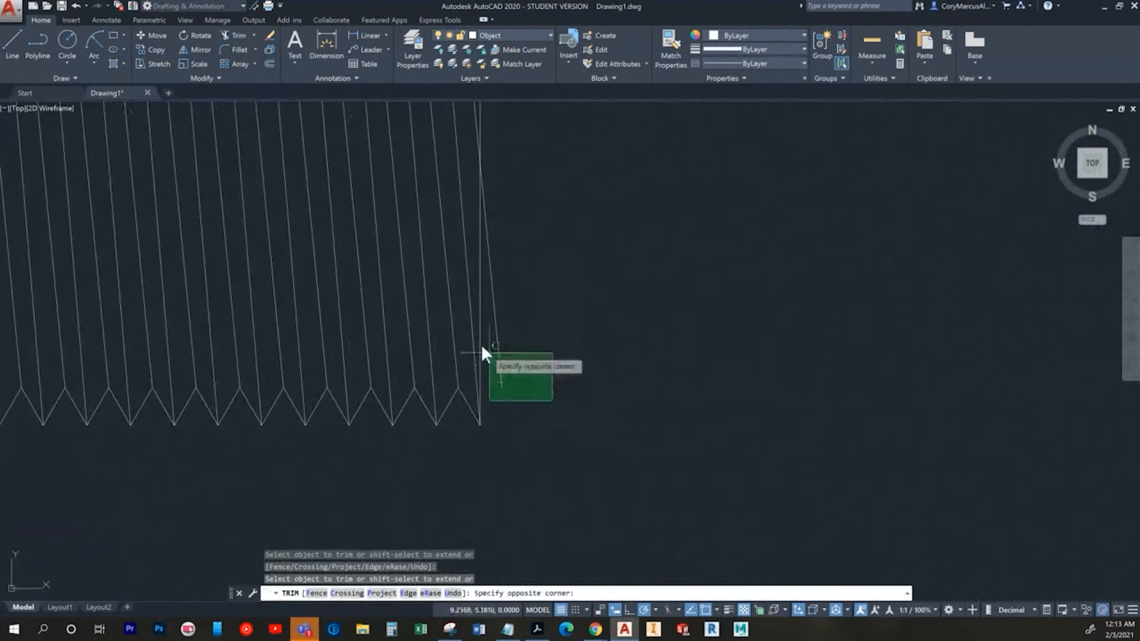
pyautogui.click(491, 344)
pyautogui.scroll(-4, 490, 342)
pyautogui.moveTo(490, 342); pyautogui.dragTo(653, 414, button='middle')
pyautogui.press('Escape')
# Step: Delete the leftover stray object outside the shaft drawing
pyautogui.scroll(-2, 257, 191)
pyautogui.moveTo(292, 206); pyautogui.dragTo(385, 273, button='middle')
pyautogui.scroll(-1, 385, 274)
pyautogui.moveTo(271, 245); pyautogui.dragTo(651, 369, button='middle')
pyautogui.scroll(-5, 590, 362)
pyautogui.click(654, 332)
pyautogui.press('Delete')
# Step: Move the single-thread shaft with its 2Ø 6 TPI RH label directly above the double-thread shaft
pyautogui.click(333, 381)
pyautogui.click(153, 258)
pyautogui.rightClick(155, 257)
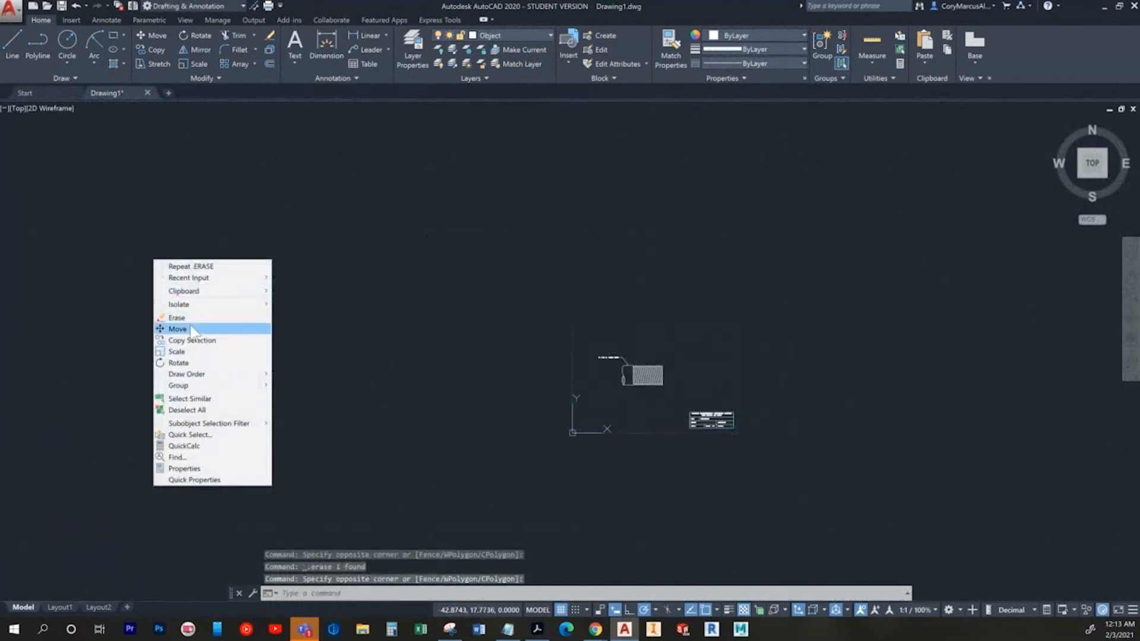
pyautogui.click(190, 331)
pyautogui.click(191, 323)
pyautogui.scroll(5, 632, 339)
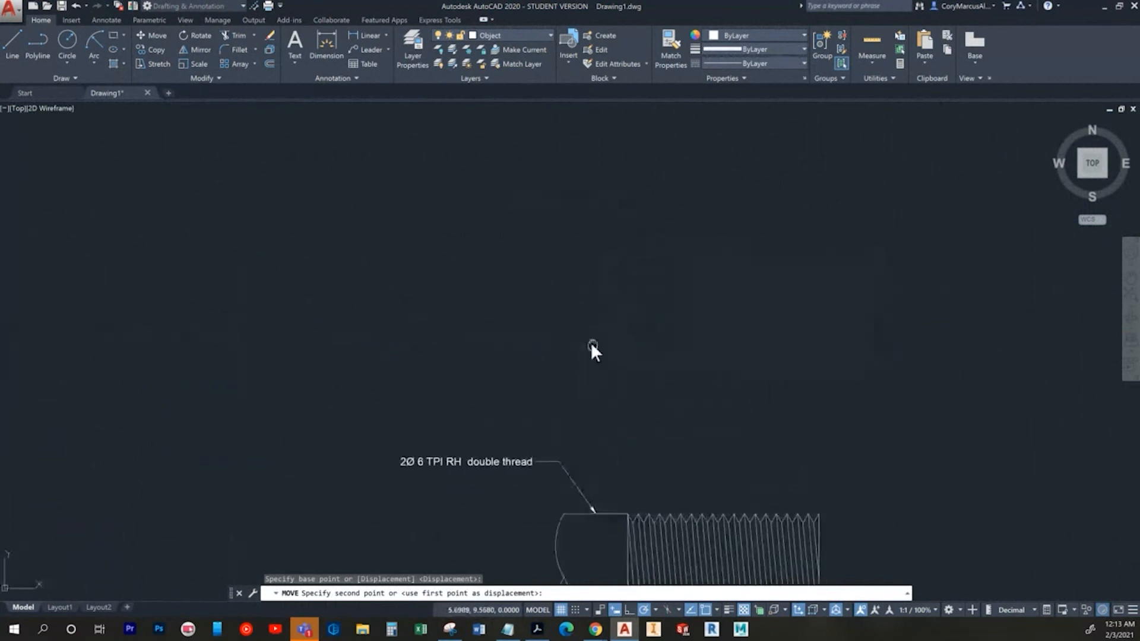
pyautogui.moveTo(474, 367); pyautogui.dragTo(384, 212, button='middle')
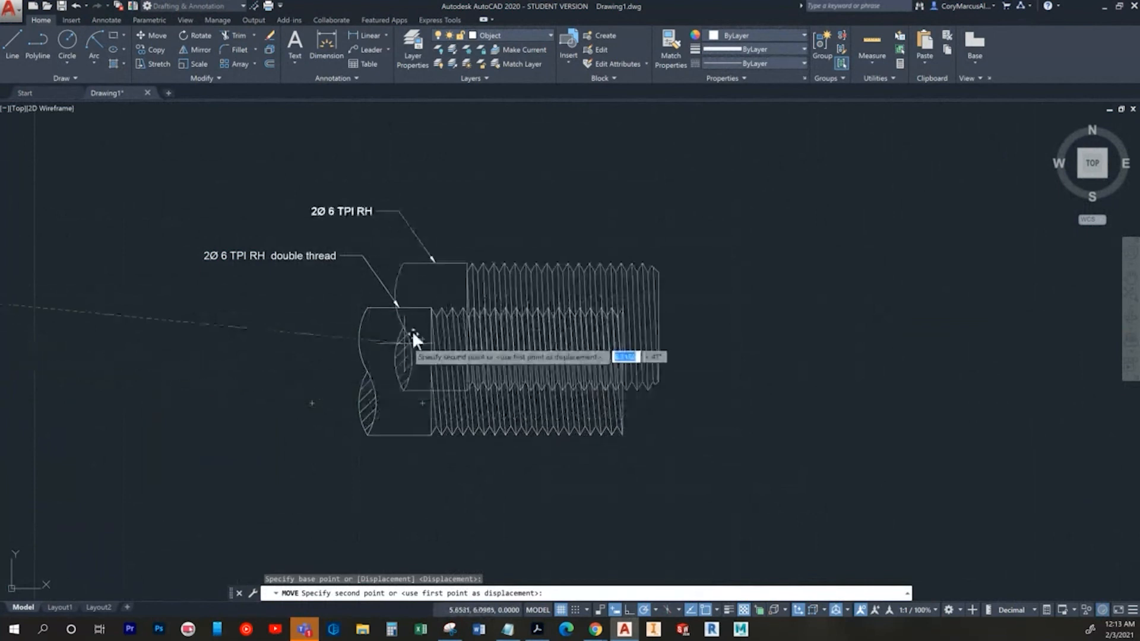
pyautogui.moveTo(384, 242); pyautogui.dragTo(400, 318, button='middle')
pyautogui.press('Escape')
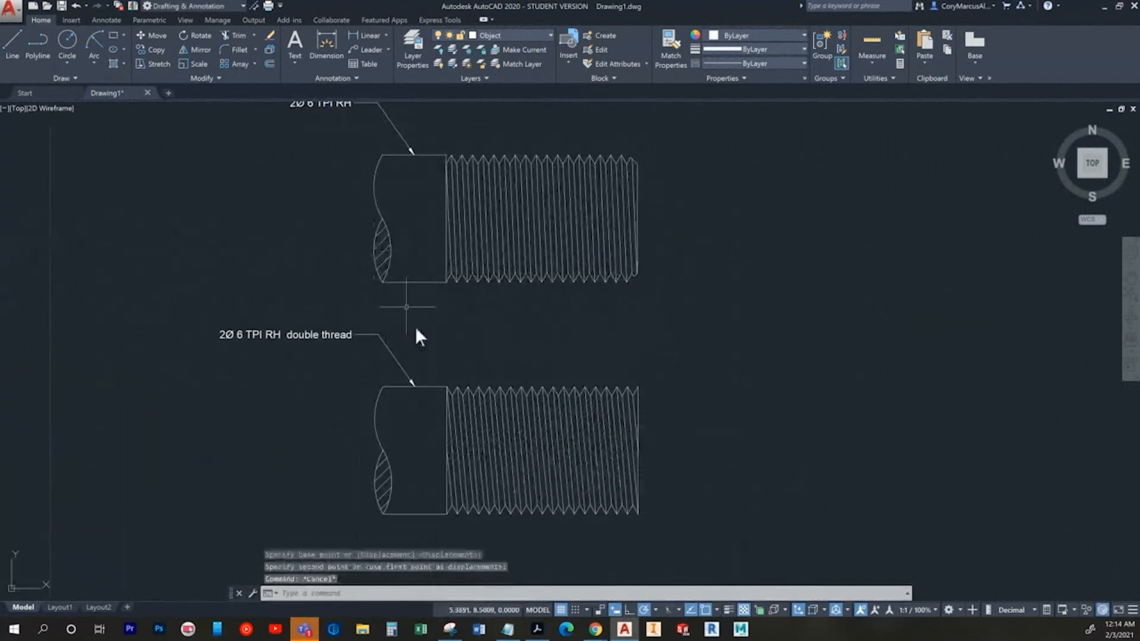
# Step: Compare the slope of the thread lines on the single-thread and double-thread shafts
pyautogui.scroll(2, 481, 420)
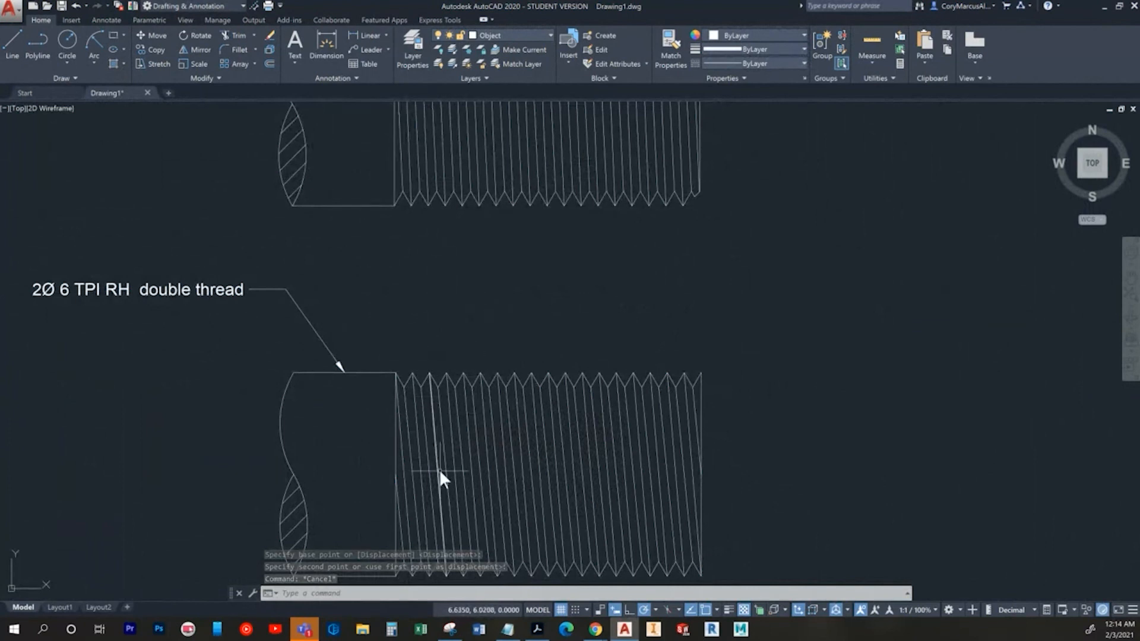
pyautogui.scroll(-2, 454, 418)
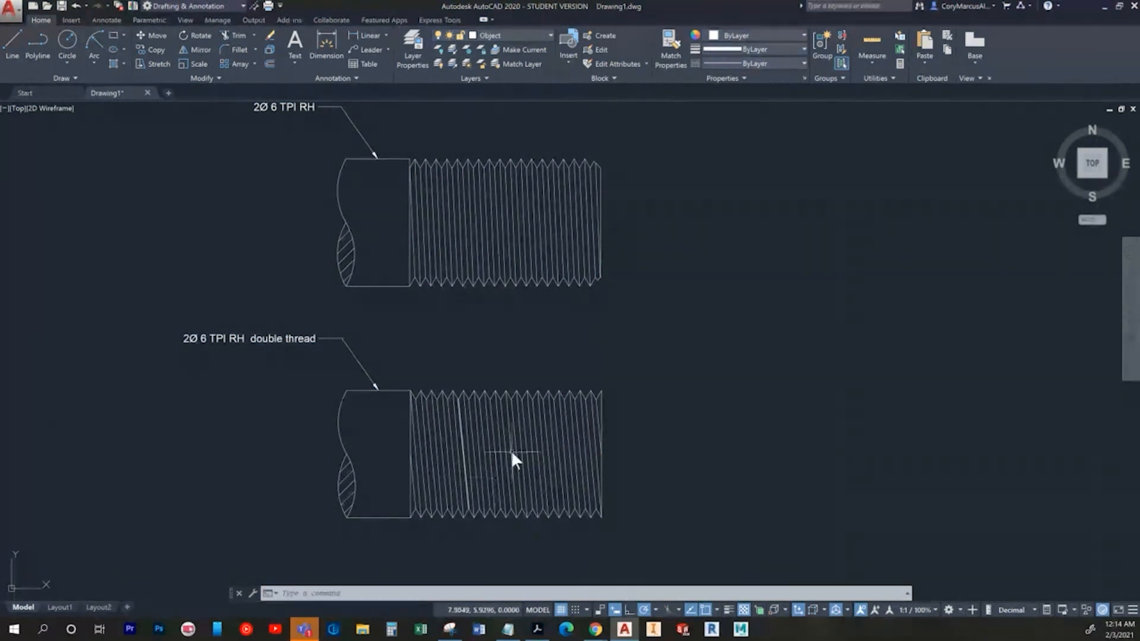
pyautogui.scroll(3, 463, 170)
pyautogui.scroll(-4, 453, 386)
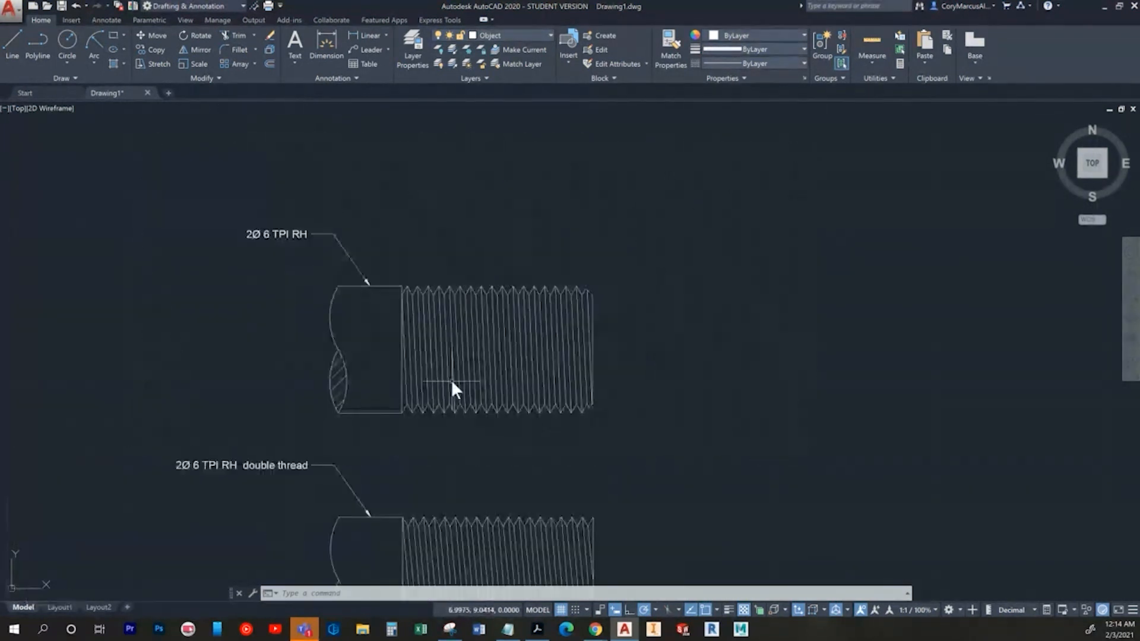
pyautogui.scroll(-2, 447, 305)
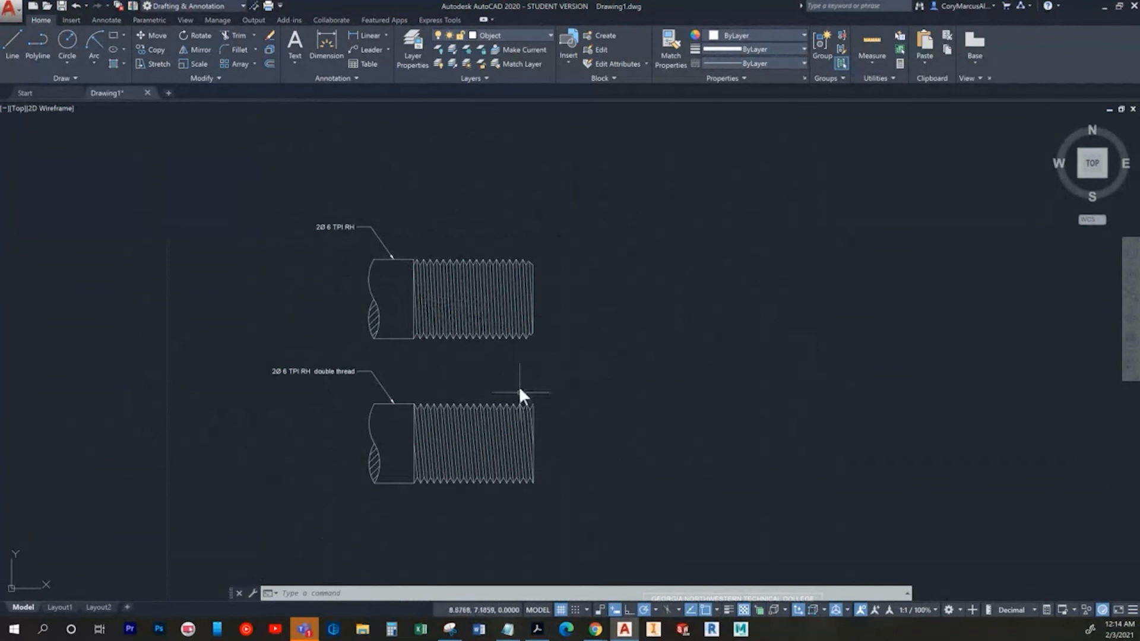
pyautogui.scroll(2, 472, 465)
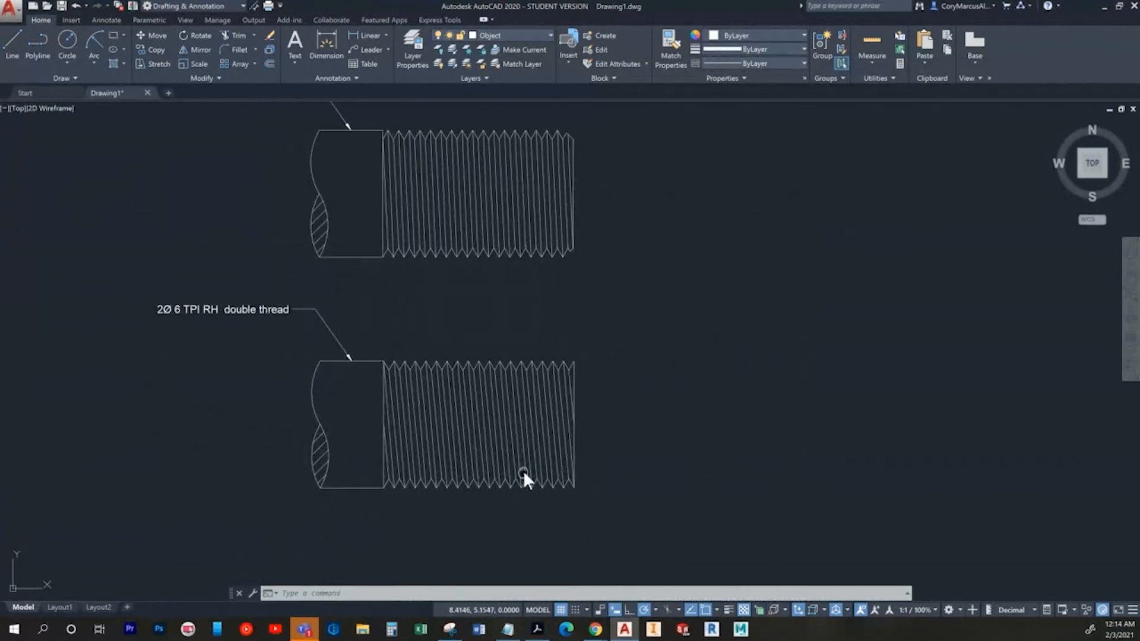